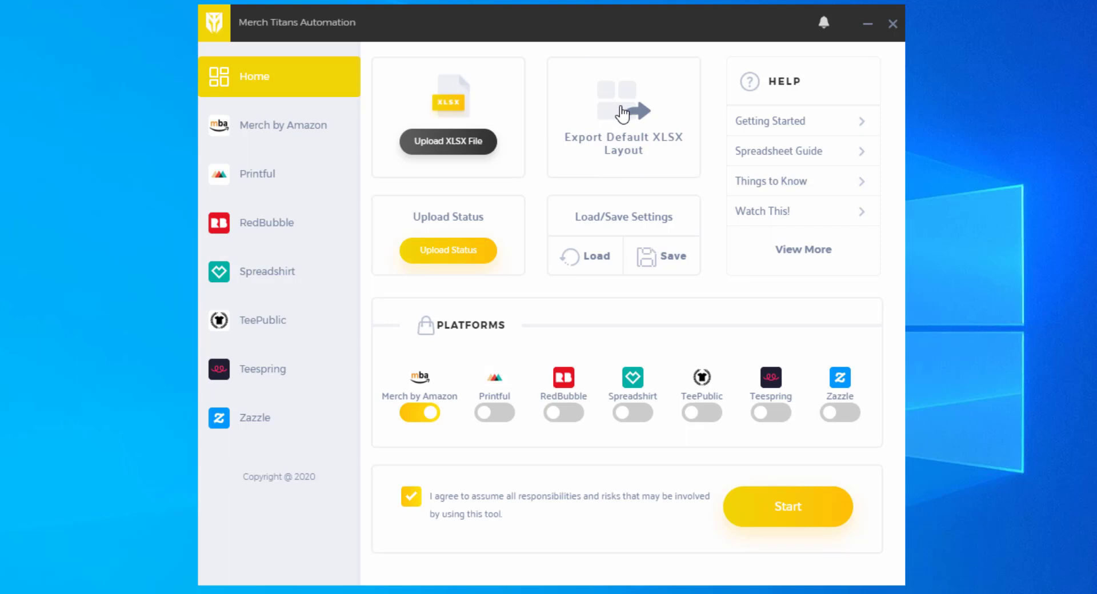
Step: Export the default XLSX layout to the Desktop as layout.xlsx
{"action": "left_click", "coordinate": [639, 125]}
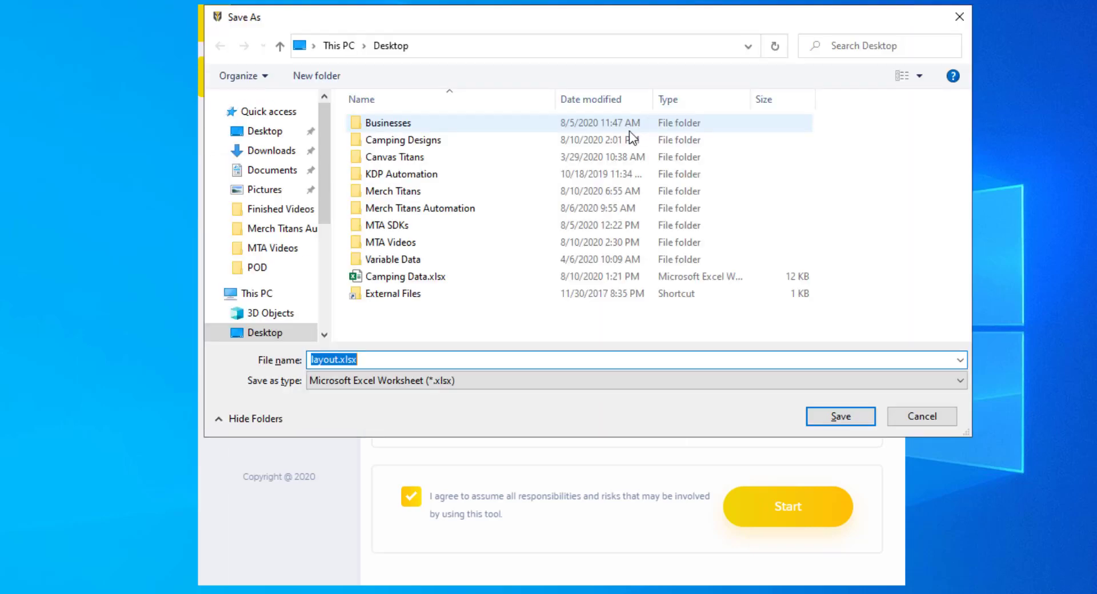
{"action": "left_click", "coordinate": [382, 363]}
{"action": "left_click_drag", "start_coordinate": [340, 358], "coordinate": [292, 358]}
{"action": "left_click", "coordinate": [376, 363]}
{"action": "left_click_drag", "start_coordinate": [358, 360], "coordinate": [292, 357]}
{"action": "left_click", "coordinate": [376, 365]}
{"action": "double_click", "coordinate": [340, 360]}
{"action": "left_click", "coordinate": [372, 360]}
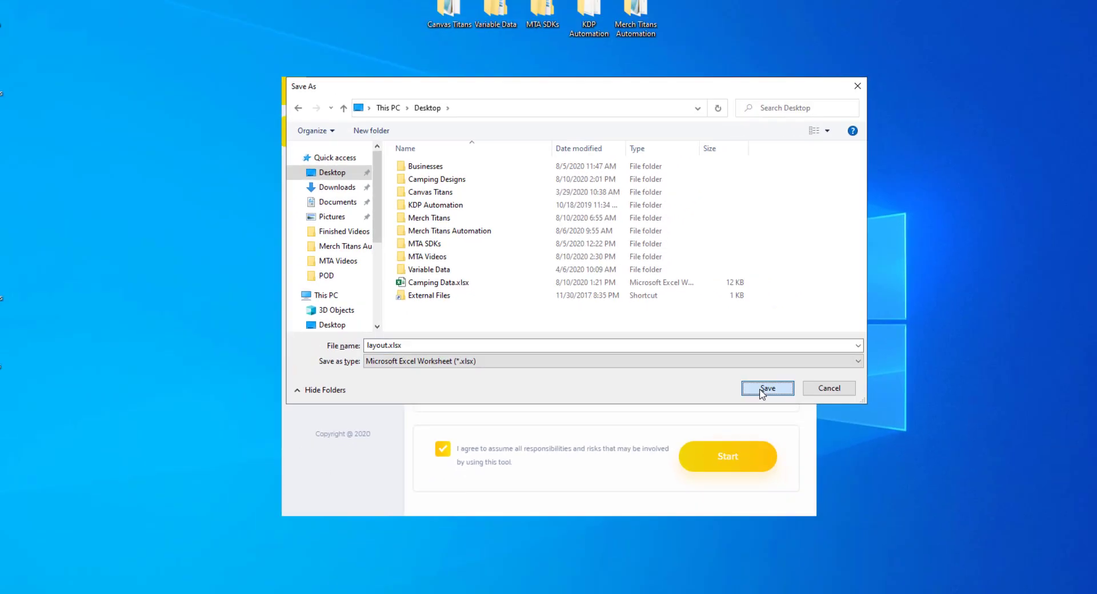
{"action": "left_click", "coordinate": [818, 415]}
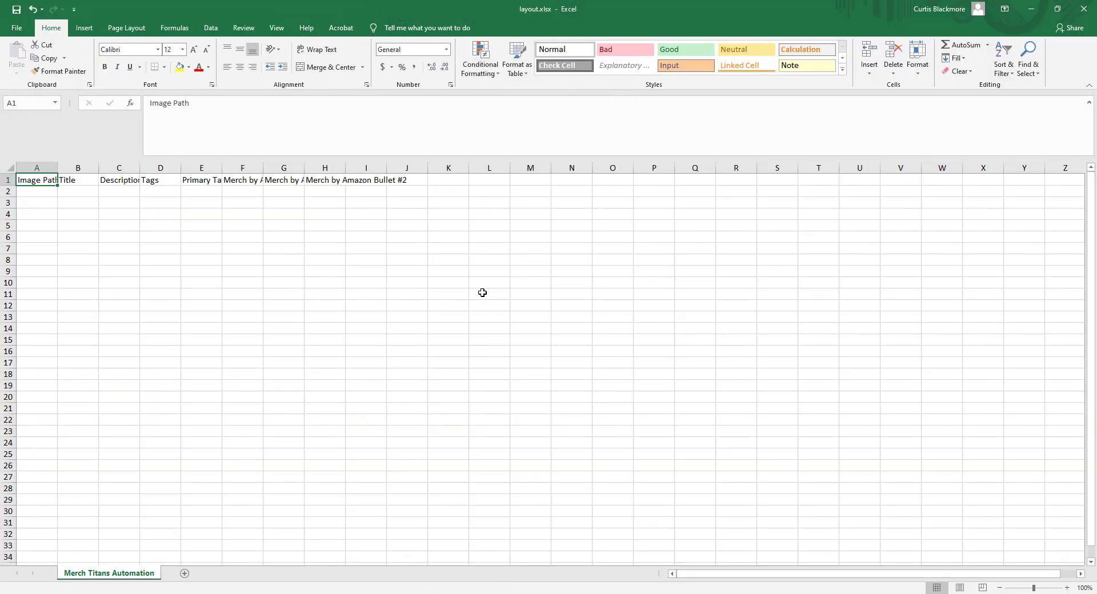
Step: Widen the layout spreadsheet's columns so that the full header names in row 1 fit
{"action": "left_click", "coordinate": [23, 188]}
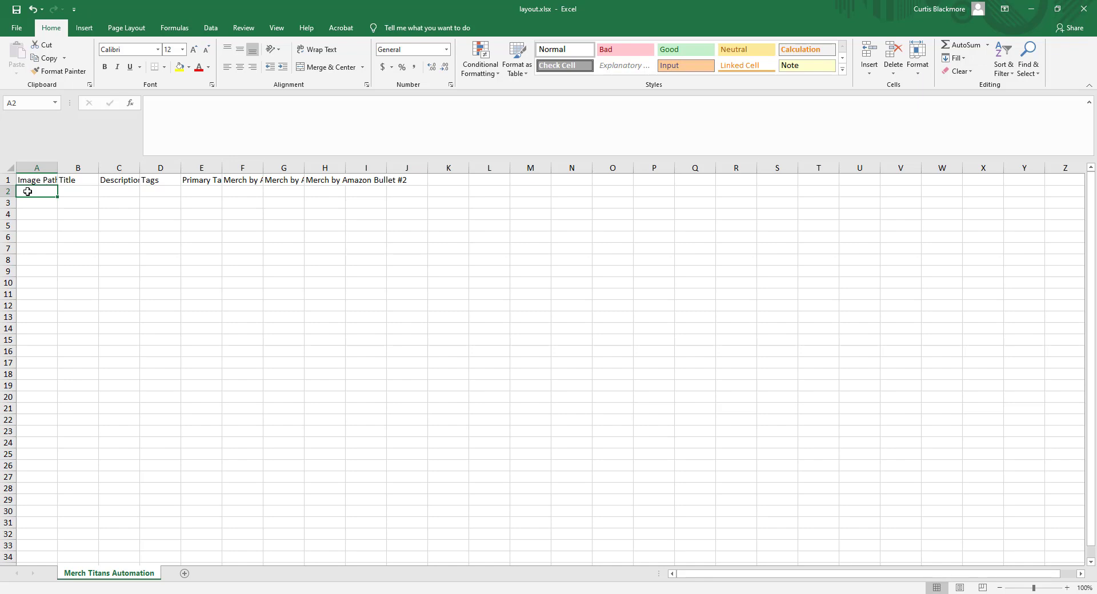
{"action": "left_click", "coordinate": [67, 191]}
{"action": "left_click_drag", "start_coordinate": [57, 167], "coordinate": [695, 167]}
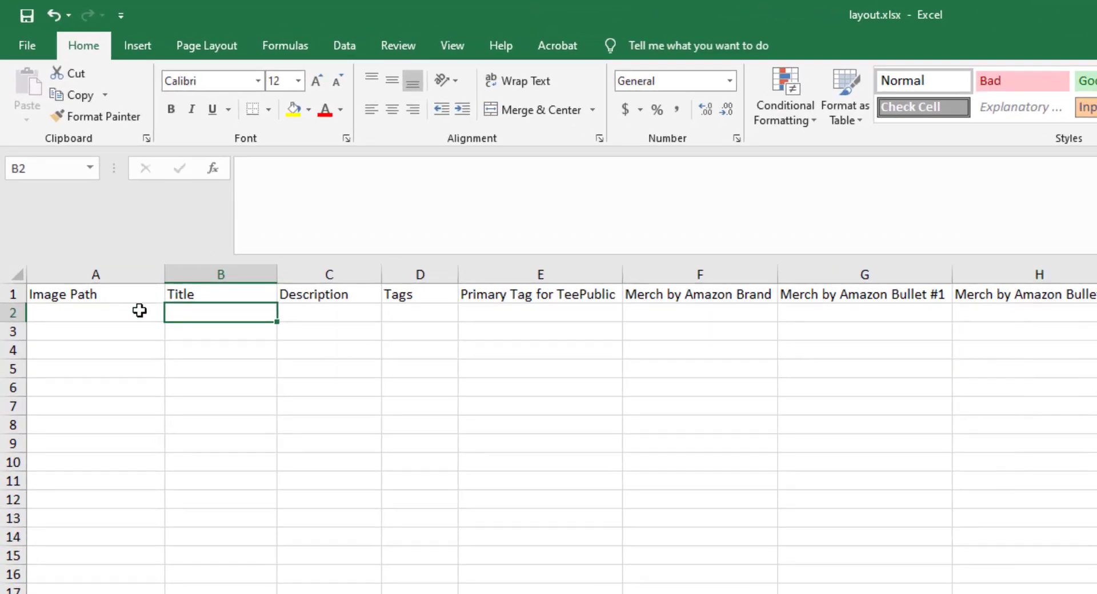
Step: Examine the Image Path, Title and Description columns and the empty cells below their headers
{"action": "left_click", "coordinate": [139, 310]}
{"action": "left_click", "coordinate": [125, 273]}
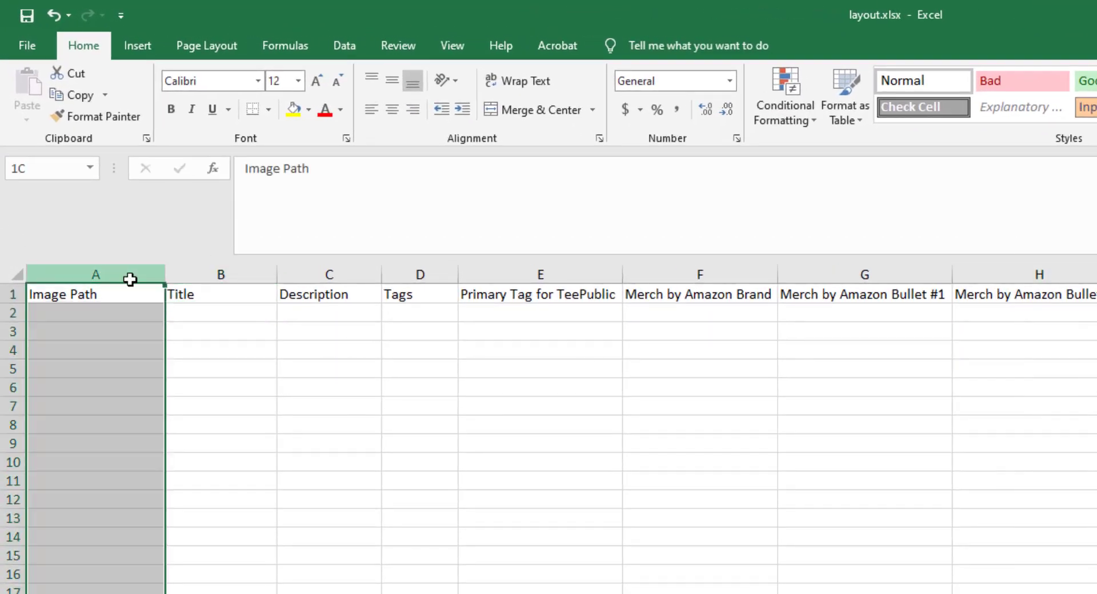
{"action": "left_click", "coordinate": [94, 296]}
{"action": "left_click", "coordinate": [81, 313]}
{"action": "left_click", "coordinate": [112, 274]}
{"action": "left_click", "coordinate": [86, 316]}
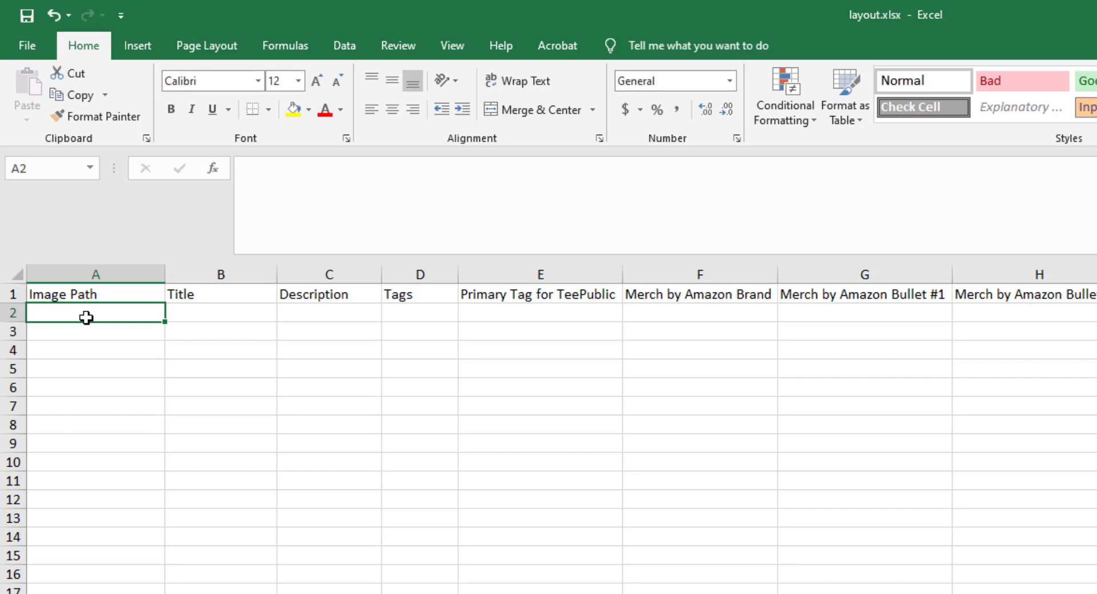
{"action": "left_click_drag", "start_coordinate": [83, 427], "coordinate": [91, 313]}
{"action": "left_click", "coordinate": [96, 314]}
{"action": "left_click", "coordinate": [227, 275]}
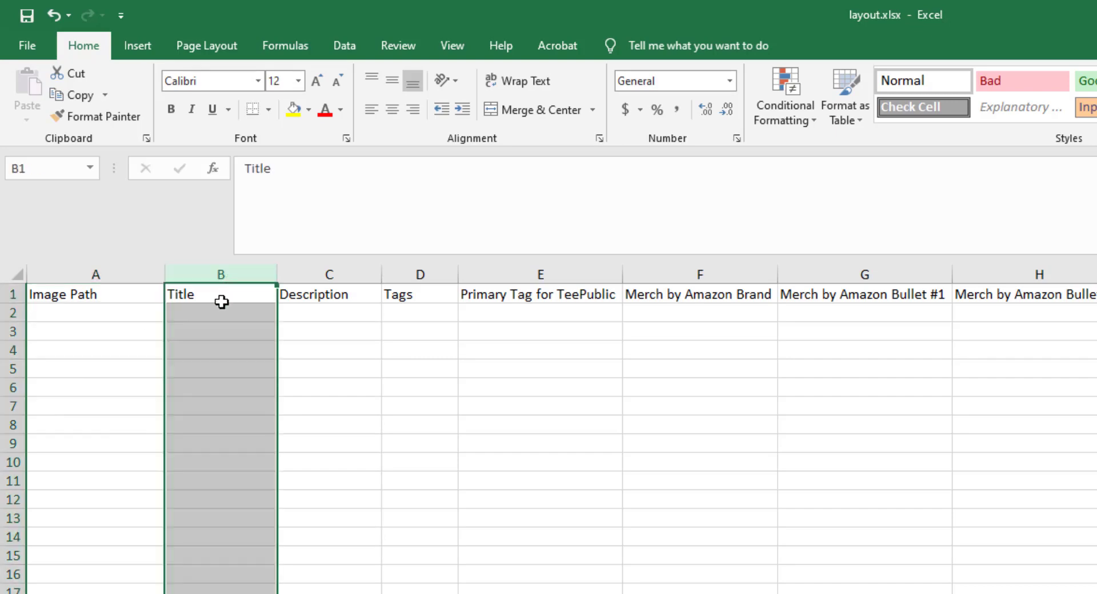
{"action": "left_click", "coordinate": [218, 273]}
{"action": "left_click", "coordinate": [215, 314]}
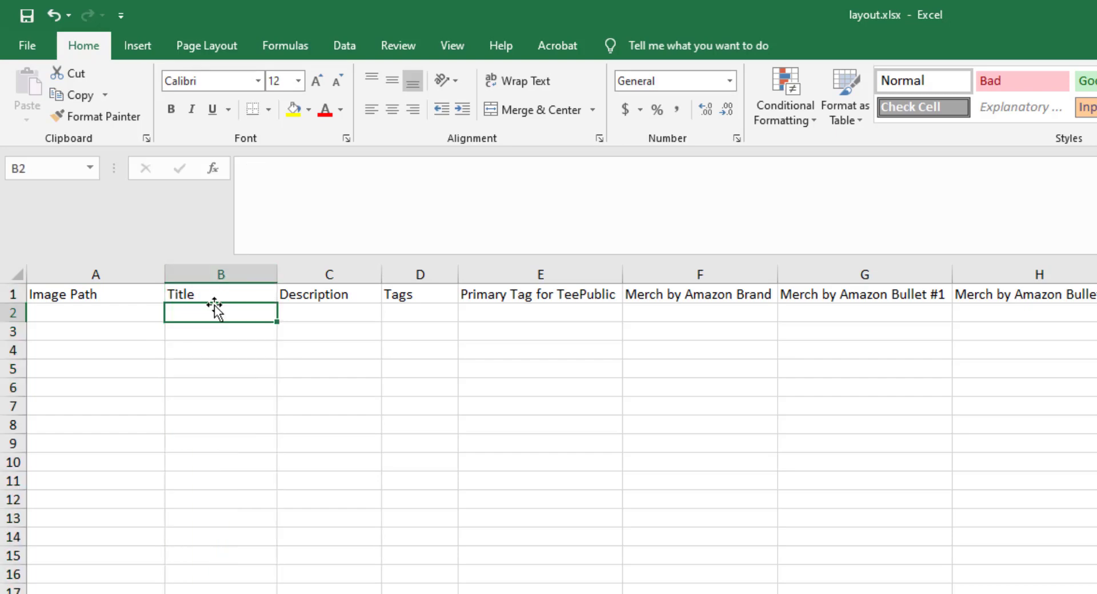
{"action": "left_click_drag", "start_coordinate": [209, 426], "coordinate": [201, 315]}
{"action": "left_click", "coordinate": [200, 320]}
{"action": "left_click", "coordinate": [329, 274]}
{"action": "left_click", "coordinate": [327, 298]}
{"action": "left_click", "coordinate": [320, 316]}
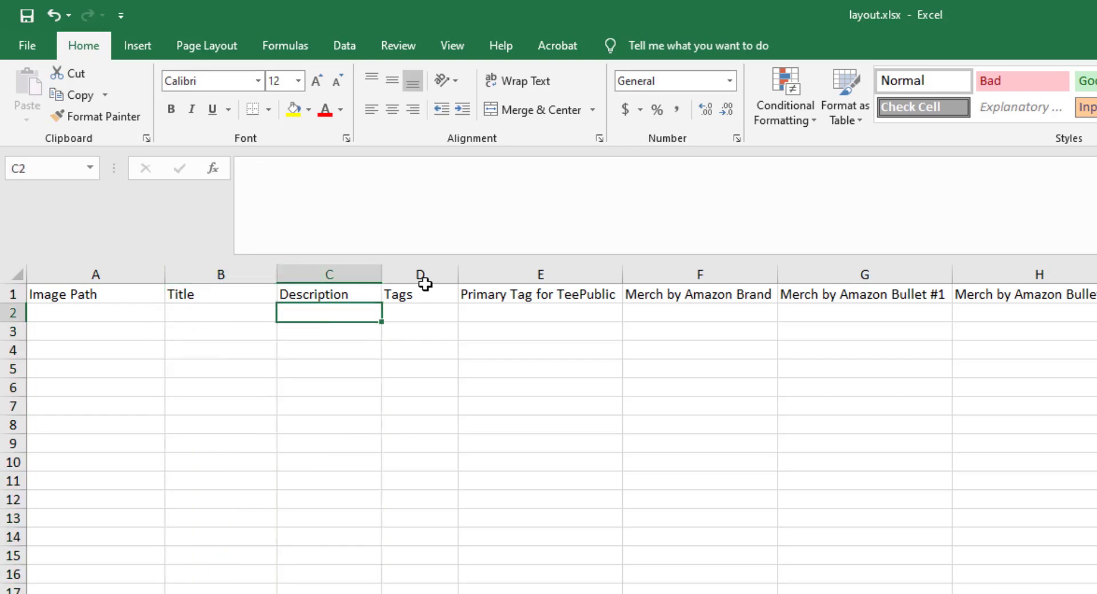
Step: Widen the Tags column and slightly widen the Merch by Amazon Brand column
{"action": "left_click", "coordinate": [425, 275]}
{"action": "left_click_drag", "start_coordinate": [457, 275], "coordinate": [544, 276]}
{"action": "left_click", "coordinate": [654, 297]}
{"action": "left_click", "coordinate": [633, 325]}
{"action": "left_click", "coordinate": [639, 271]}
{"action": "left_click", "coordinate": [657, 294]}
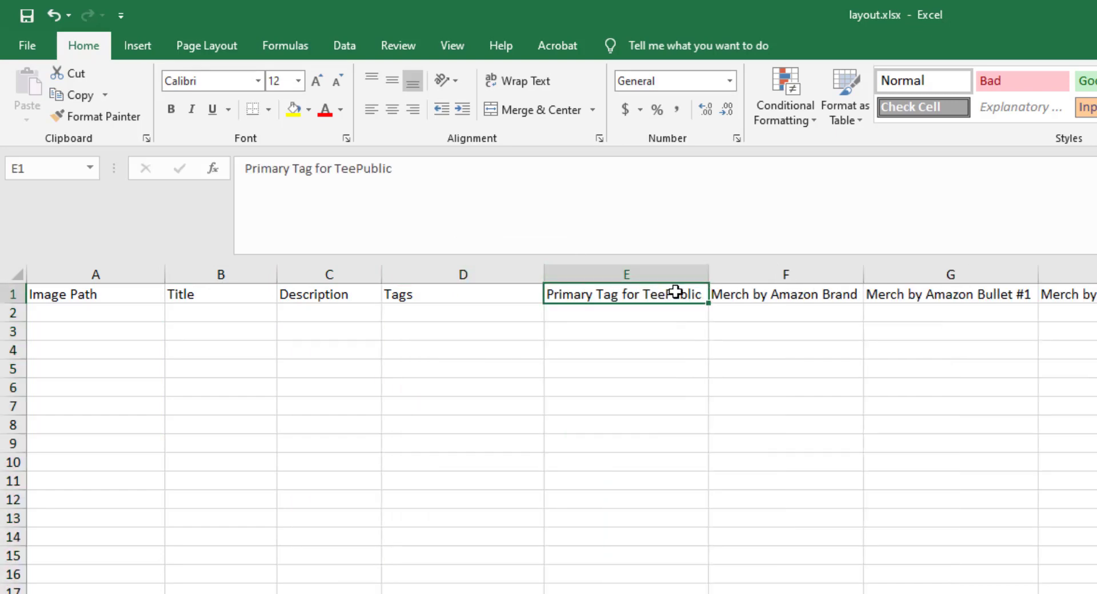
{"action": "left_click", "coordinate": [645, 317]}
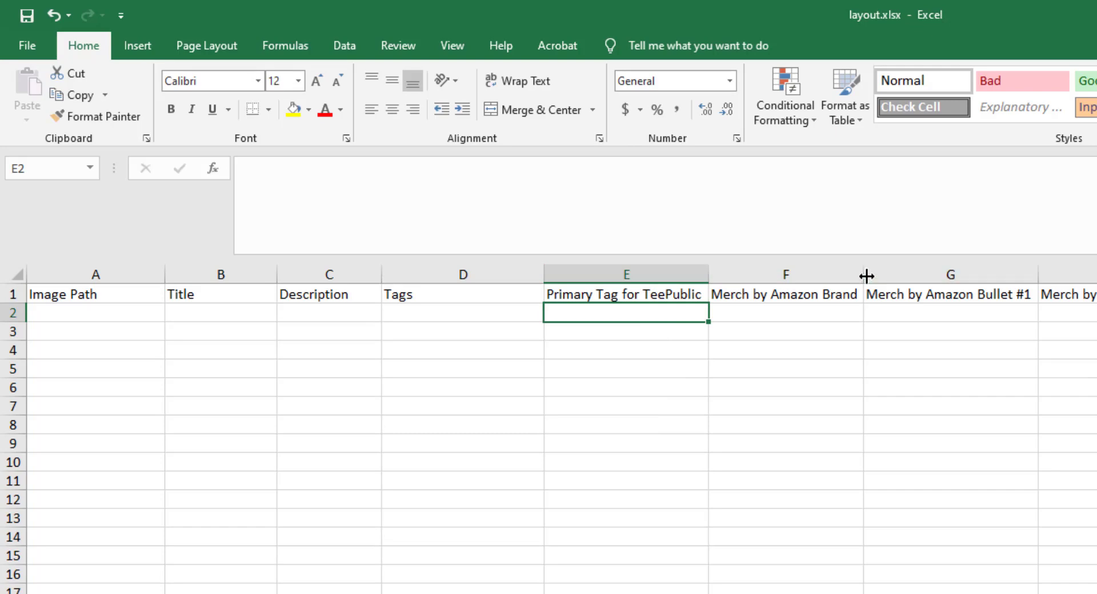
{"action": "left_click_drag", "start_coordinate": [866, 276], "coordinate": [879, 276]}
{"action": "left_click", "coordinate": [820, 274]}
{"action": "left_click", "coordinate": [813, 319]}
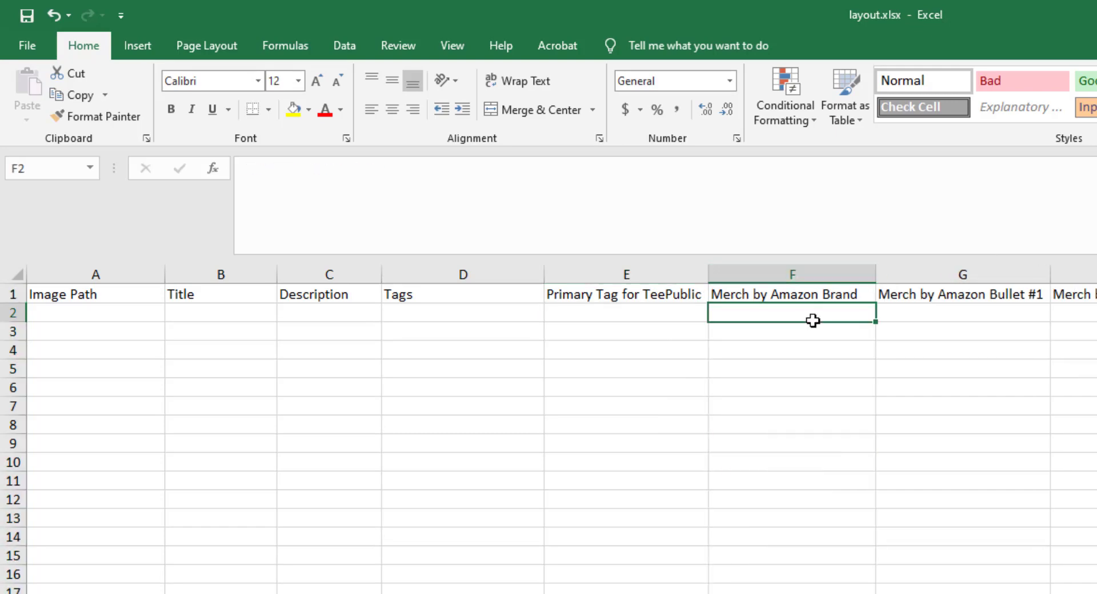
Step: Examine the two Merch by Amazon Bullet columns and the row 2 cells under each header from Image Path onward
{"action": "left_click", "coordinate": [985, 274]}
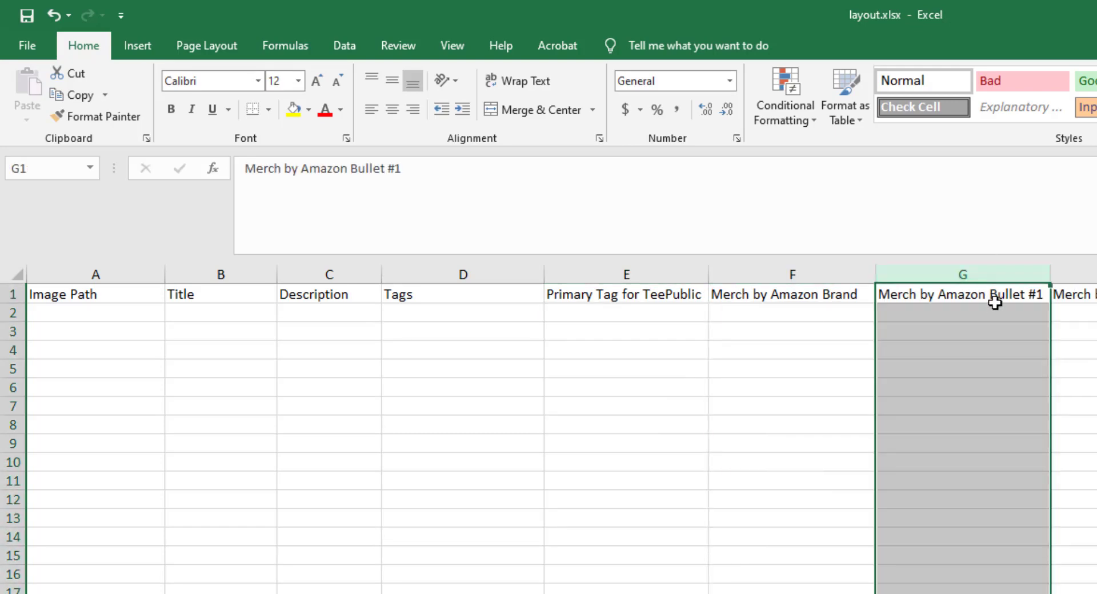
{"action": "left_click", "coordinate": [1074, 294]}
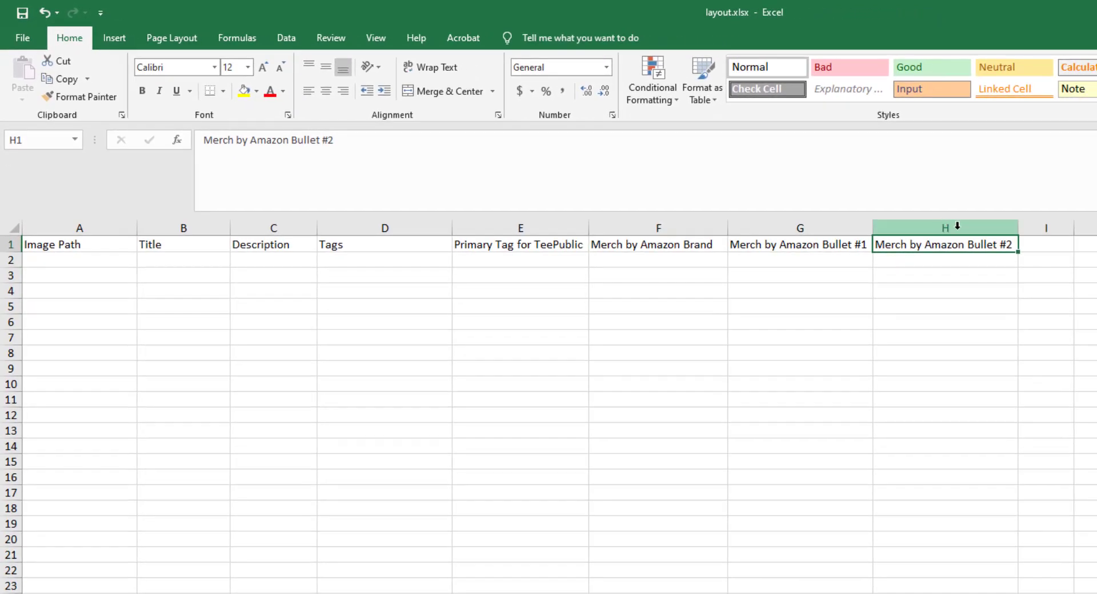
{"action": "left_click", "coordinate": [997, 261]}
{"action": "left_click_drag", "start_coordinate": [997, 261], "coordinate": [87, 370]}
{"action": "left_click", "coordinate": [86, 279]}
{"action": "left_click", "coordinate": [160, 261]}
{"action": "left_click", "coordinate": [289, 264]}
{"action": "left_click", "coordinate": [387, 258]}
{"action": "left_click", "coordinate": [517, 259]}
{"action": "left_click", "coordinate": [633, 259]}
{"action": "left_click", "coordinate": [778, 261]}
{"action": "left_click", "coordinate": [954, 261]}
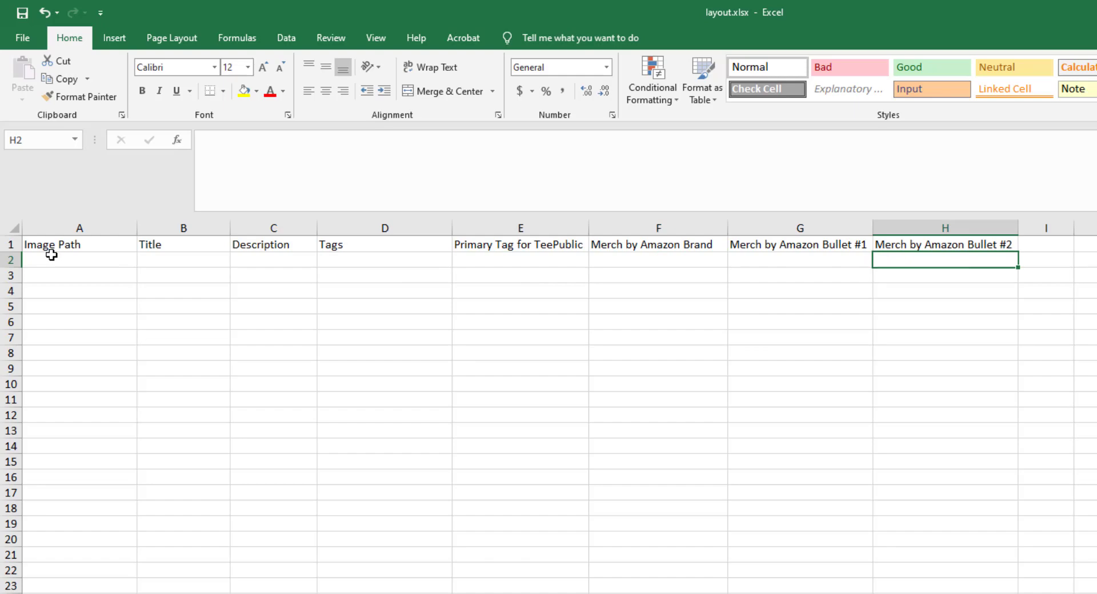
{"action": "left_click", "coordinate": [12, 261]}
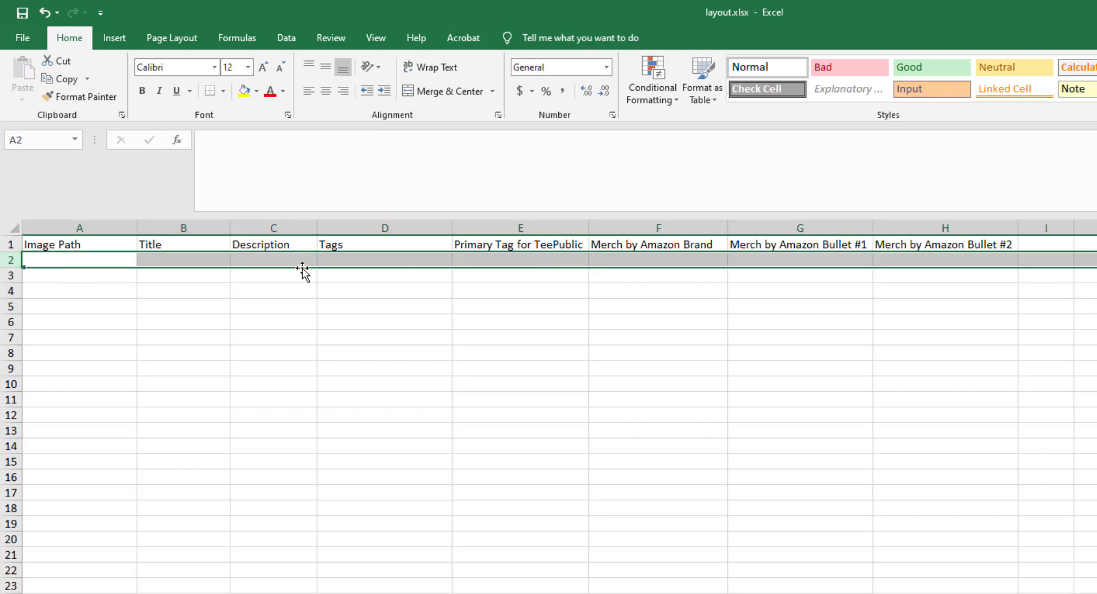
{"action": "left_click", "coordinate": [337, 261]}
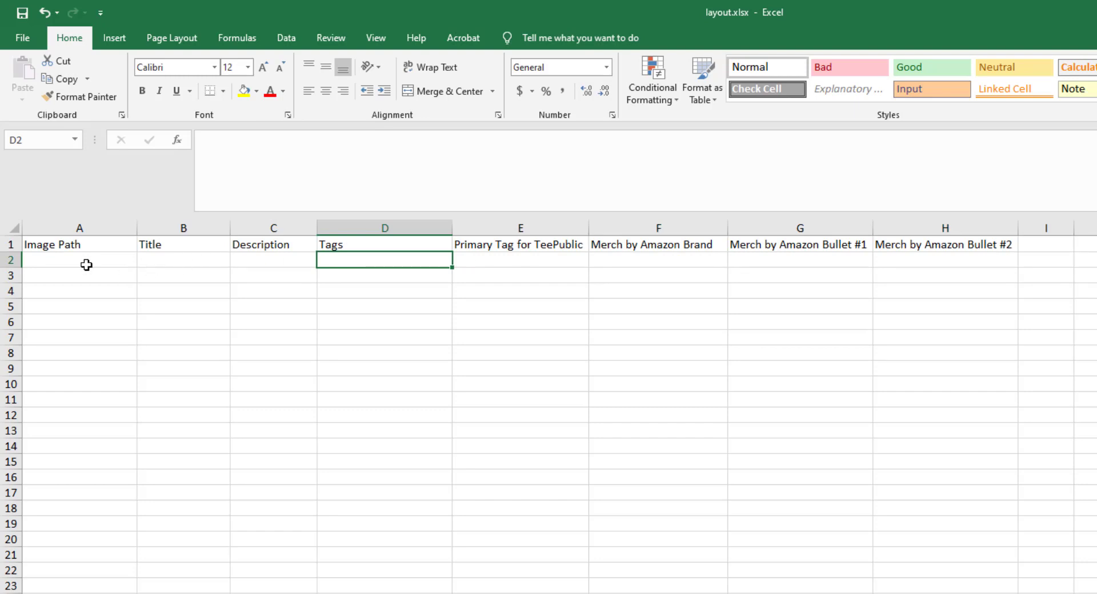
{"action": "left_click_drag", "start_coordinate": [108, 260], "coordinate": [351, 259]}
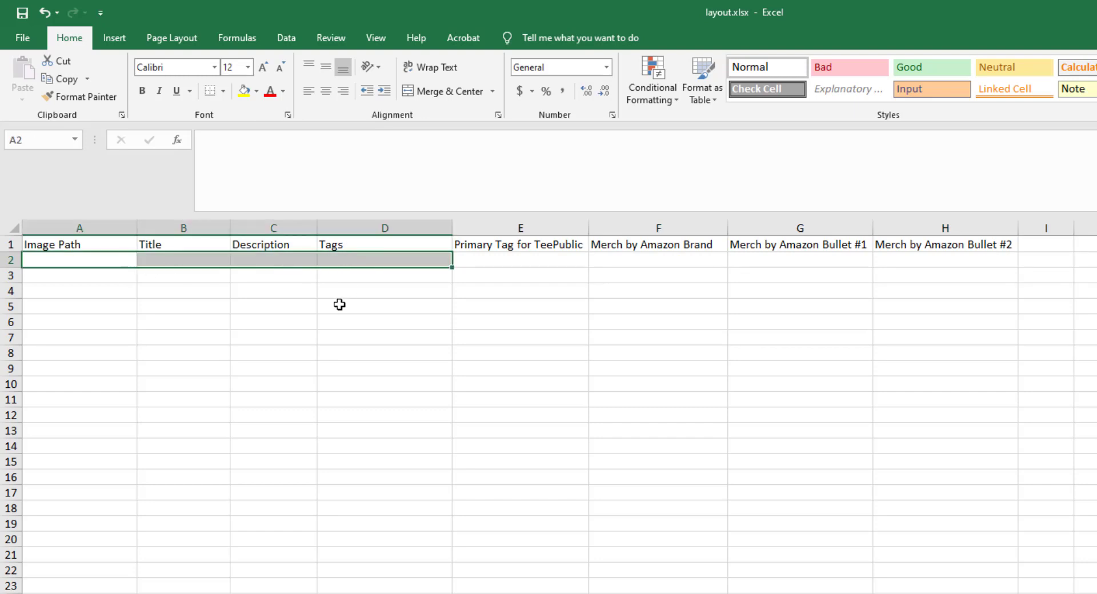
{"action": "left_click", "coordinate": [371, 278]}
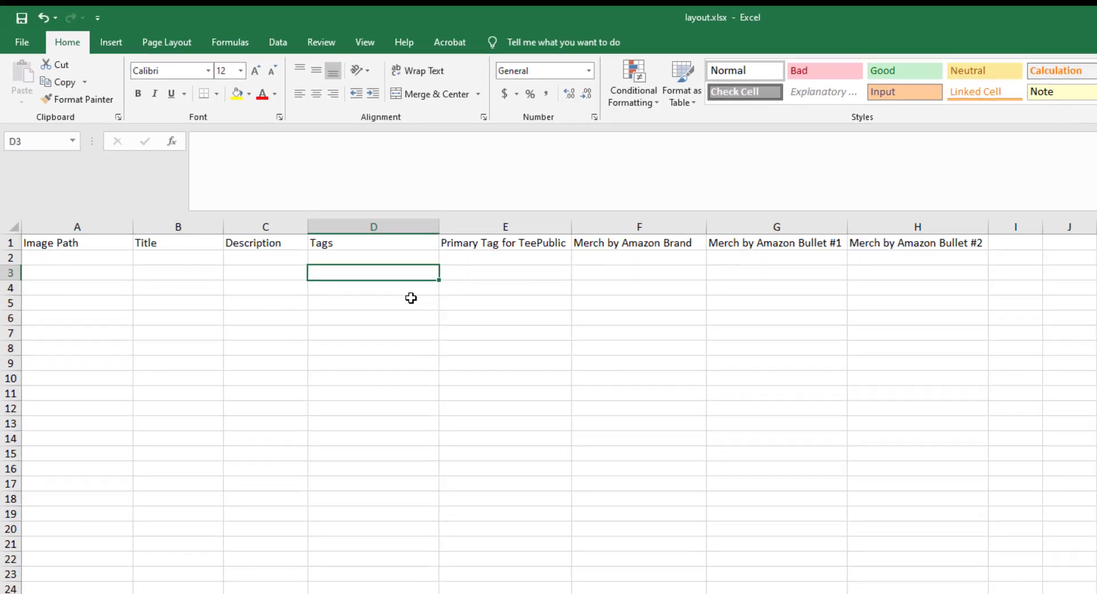
Step: Add the header "Main Keyword" in cell I1, beside Merch by Amazon Bullet #2
{"action": "left_click", "coordinate": [876, 221]}
{"action": "left_click", "coordinate": [923, 222]}
{"action": "left_click", "coordinate": [971, 221]}
{"action": "left_click", "coordinate": [874, 223]}
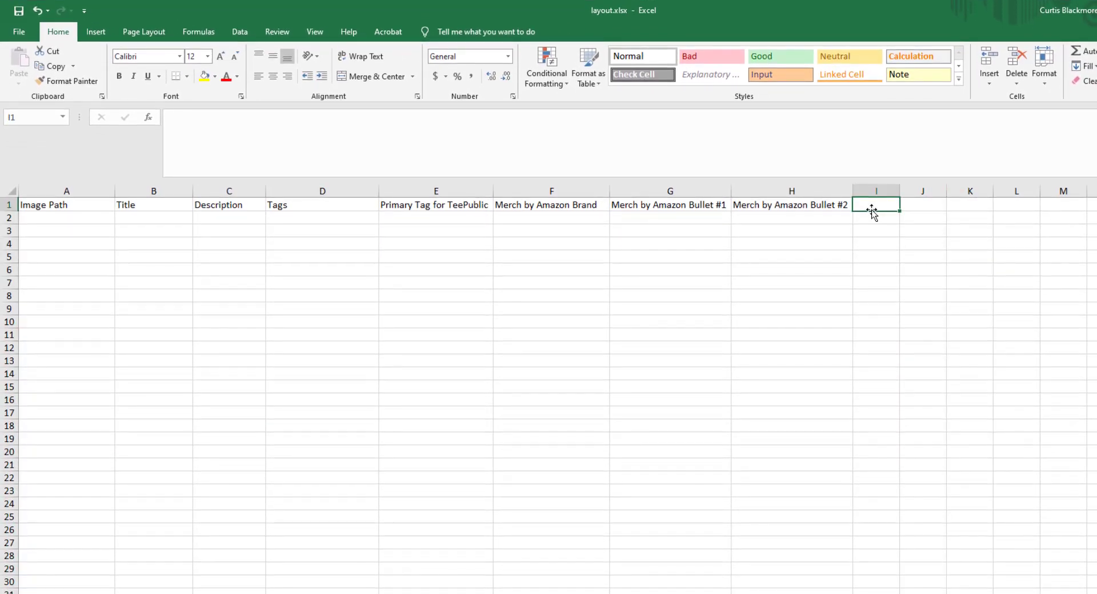
{"action": "type", "text": "Maibnn Kety"}
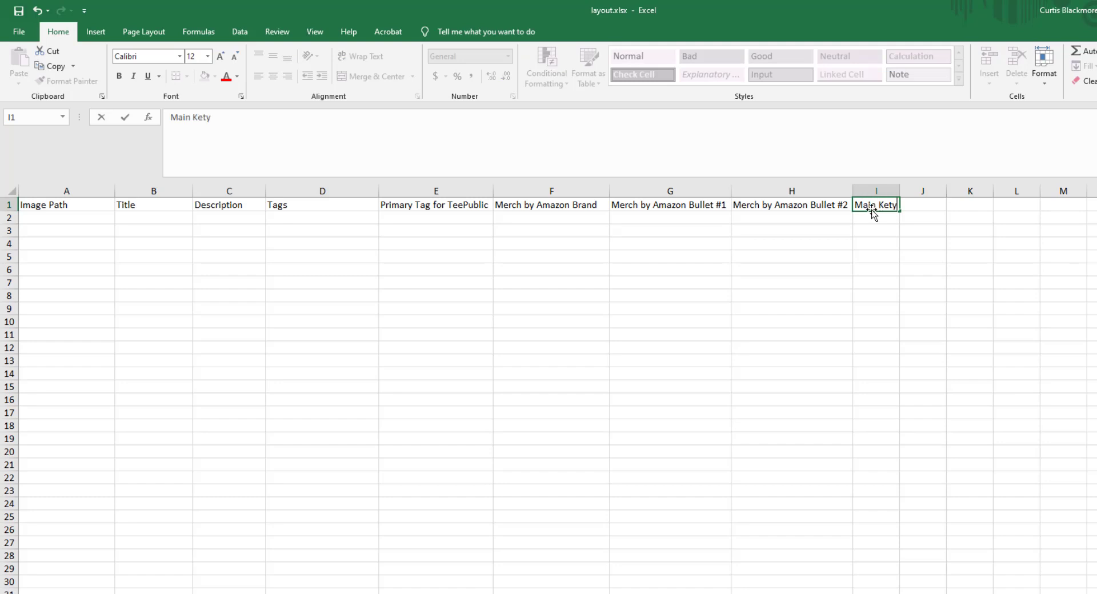
{"action": "key", "text": "BackSpace"}
{"action": "type", "text": "yword"}
{"action": "key", "text": "Return"}
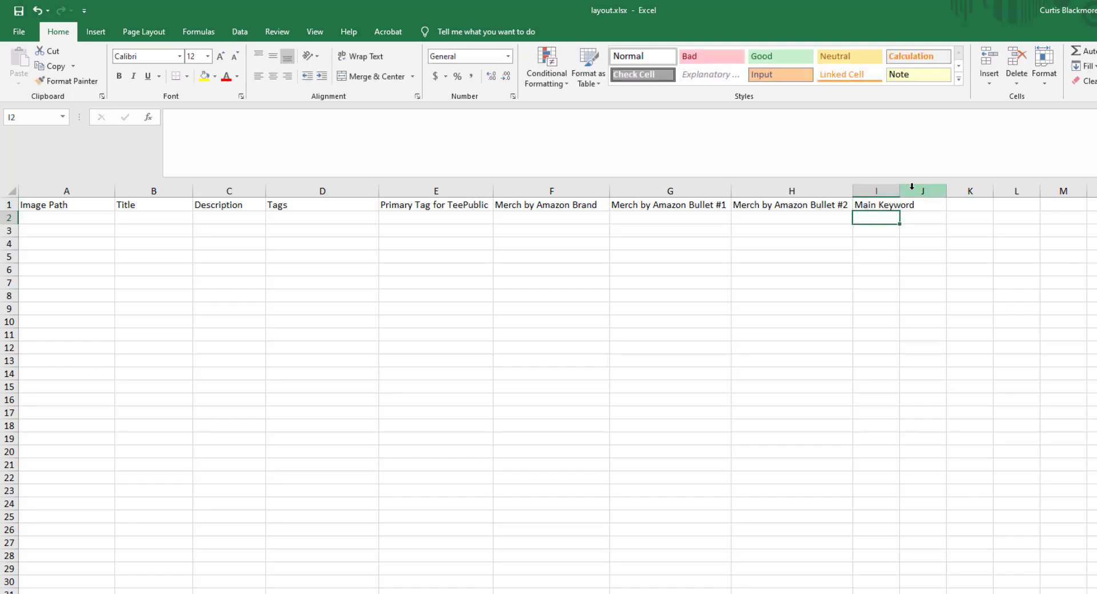
Step: Auto-fit the widths of the Main Keyword and Merch by Amazon Bullet #2 columns
{"action": "double_click", "coordinate": [901, 191]}
{"action": "double_click", "coordinate": [850, 191]}
{"action": "left_click", "coordinate": [874, 230]}
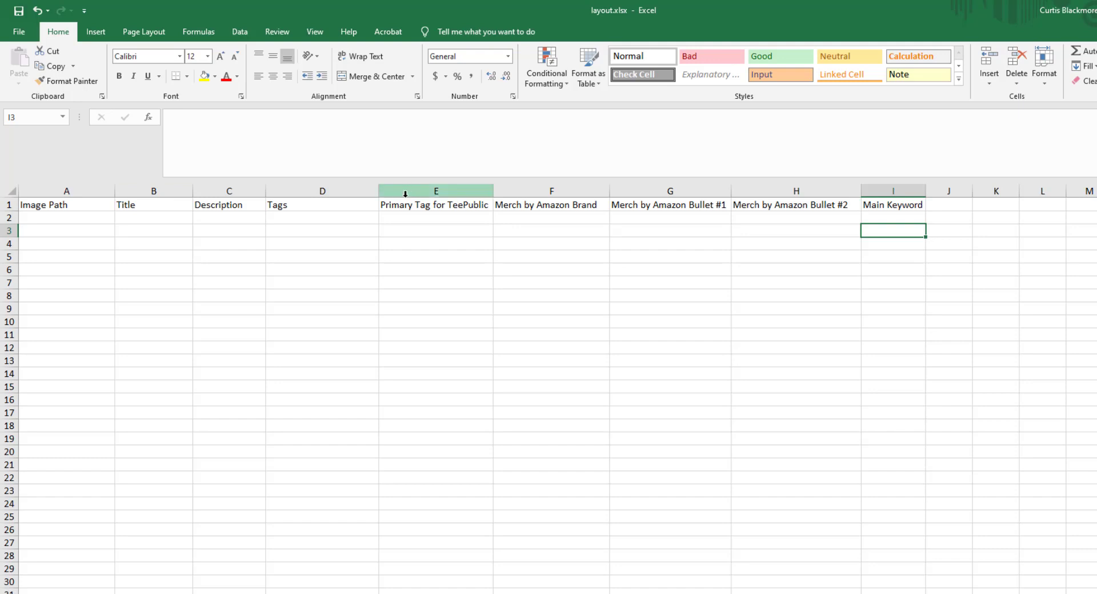
Step: Review the Title, Description, Tags and Image Path columns, ending on the first empty Image Path cell
{"action": "left_click", "coordinate": [152, 191]}
{"action": "left_click", "coordinate": [205, 191]}
{"action": "left_click", "coordinate": [320, 191]}
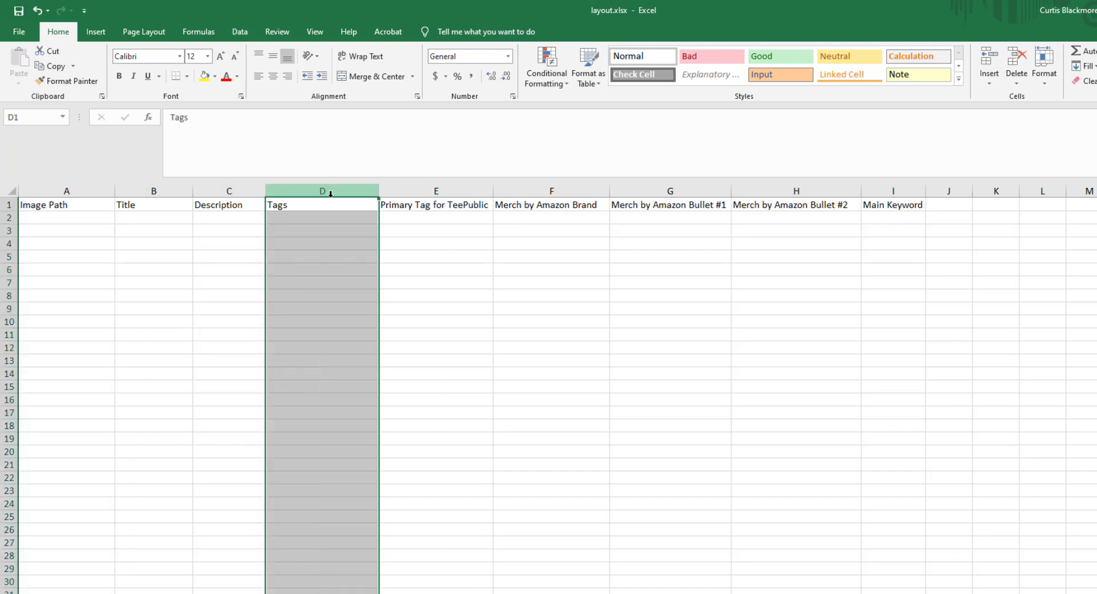
{"action": "left_click_drag", "start_coordinate": [274, 215], "coordinate": [164, 213]}
{"action": "left_click", "coordinate": [171, 216]}
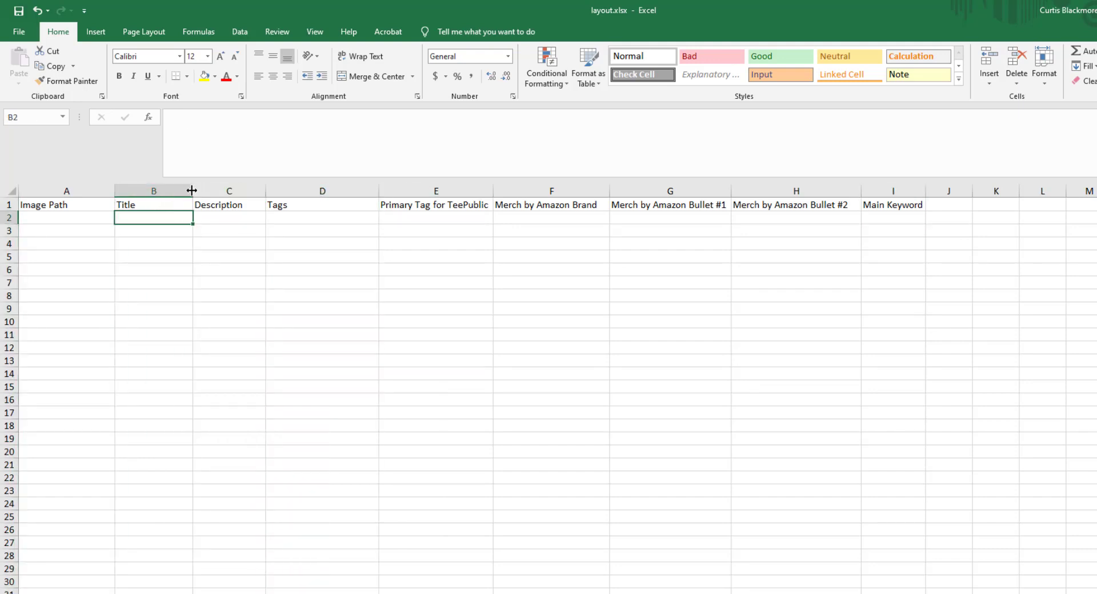
{"action": "left_click", "coordinate": [102, 230]}
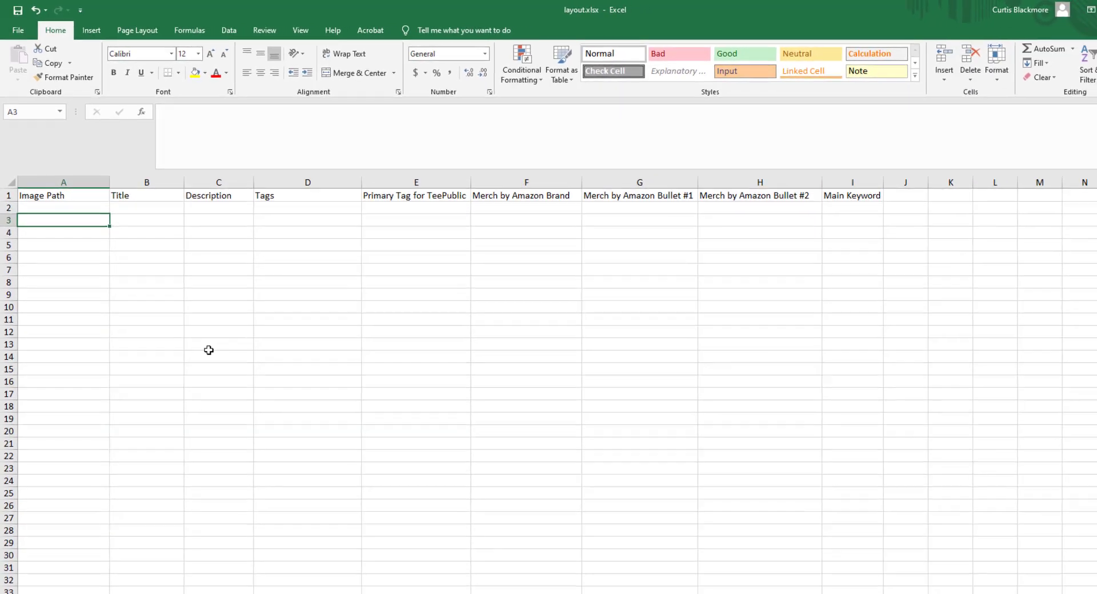
{"action": "left_click", "coordinate": [67, 193]}
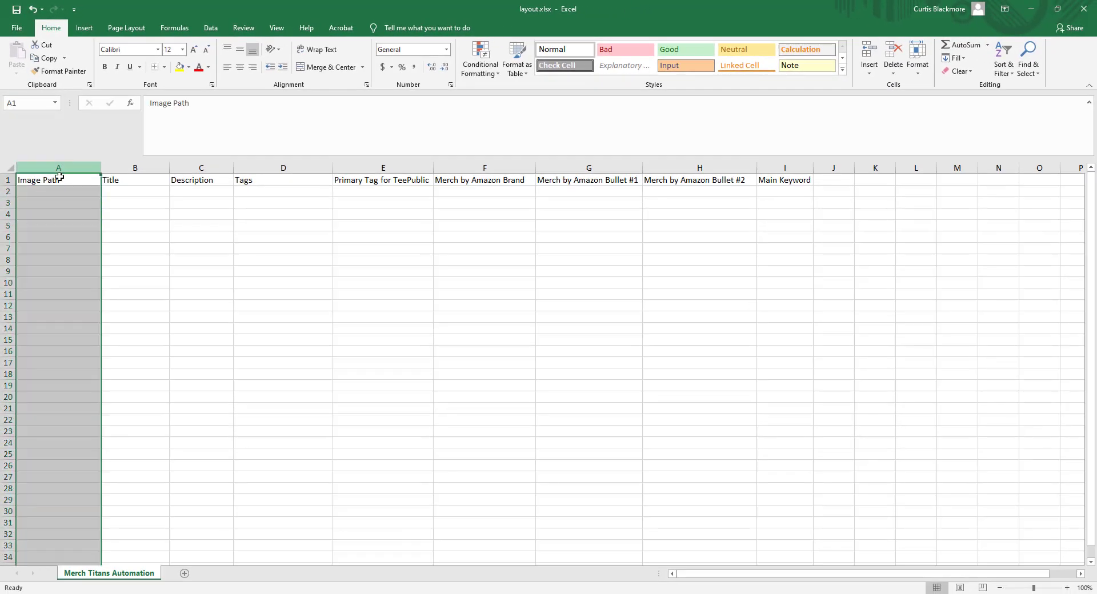
{"action": "left_click", "coordinate": [60, 178]}
{"action": "left_click", "coordinate": [63, 168]}
{"action": "left_click", "coordinate": [63, 191]}
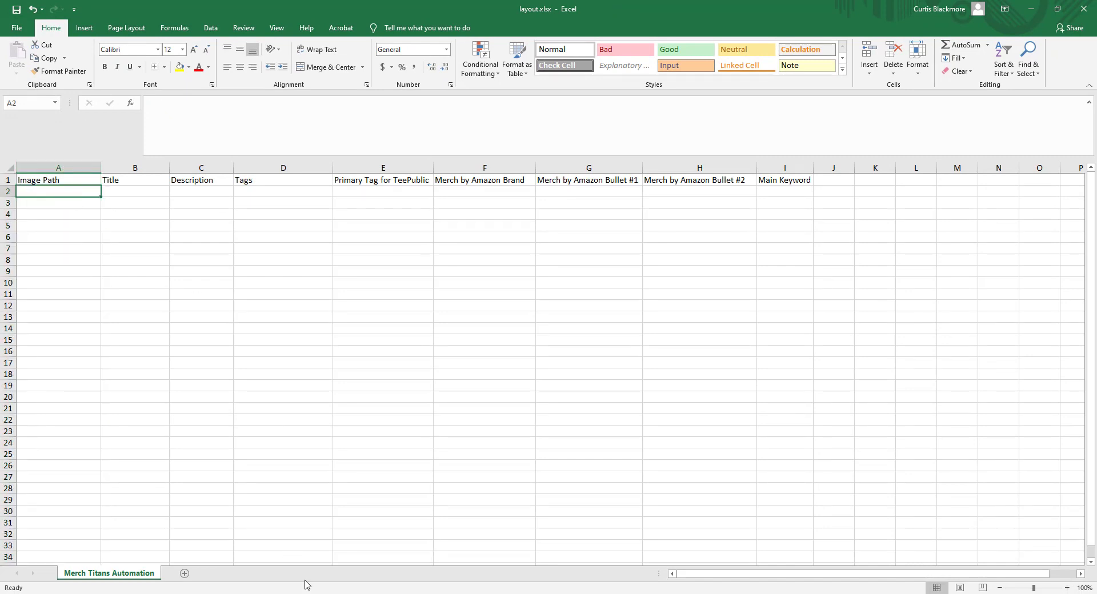
Step: Switch to the POD folder in File Explorer and copy the file paths of all the camping designs, starting from the first one
{"action": "mouse_move", "coordinate": [380, 593]}
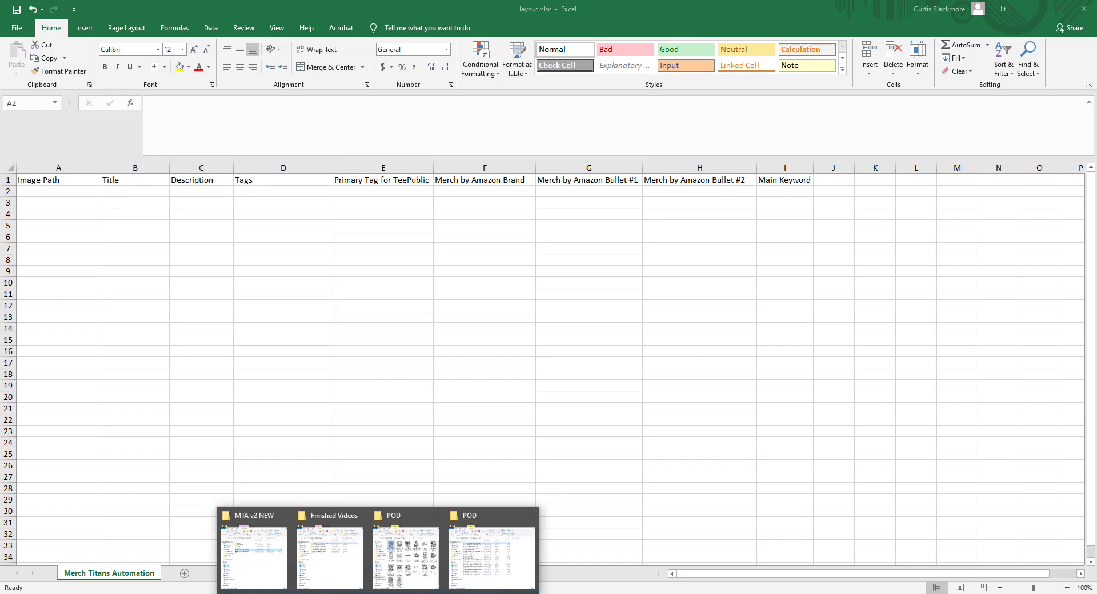
{"action": "left_click", "coordinate": [406, 549]}
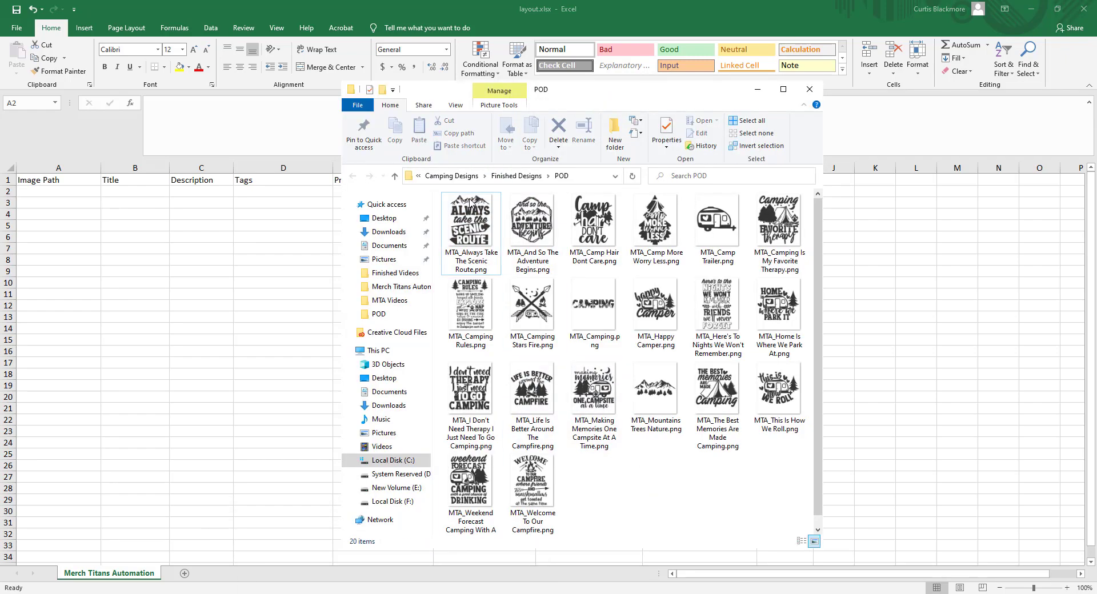
{"action": "left_click", "coordinate": [598, 508]}
{"action": "left_click", "coordinate": [484, 241]}
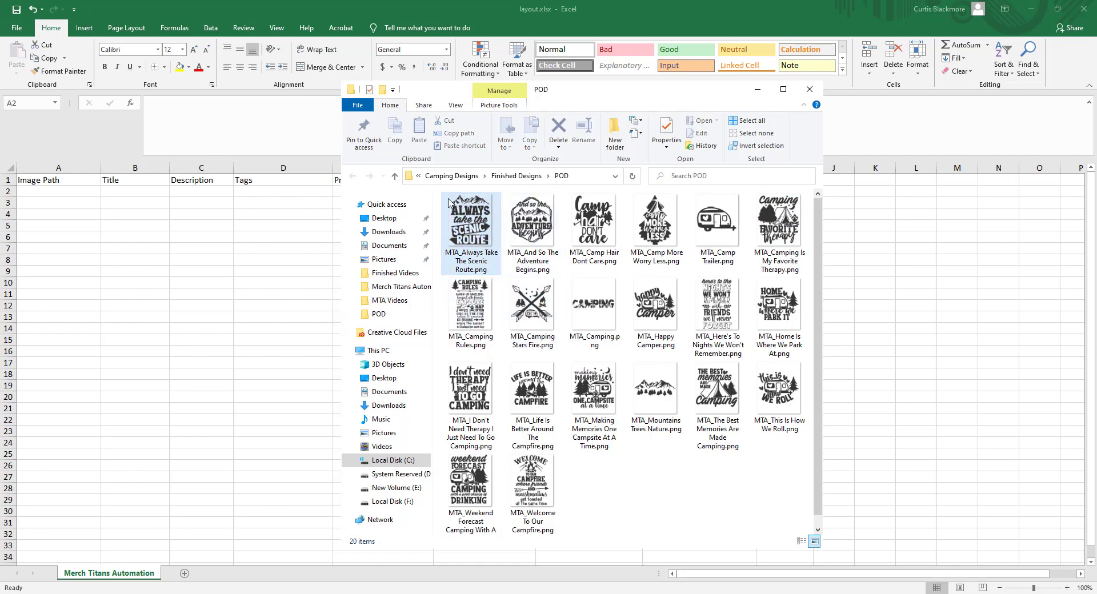
{"action": "left_click_drag", "start_coordinate": [438, 193], "coordinate": [800, 548]}
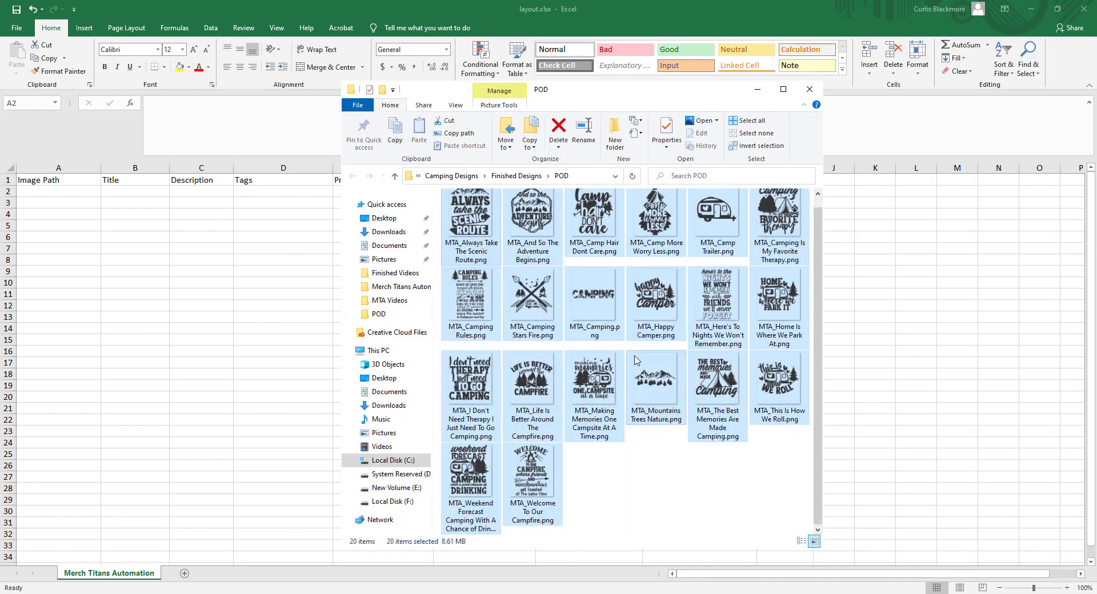
{"action": "scroll", "coordinate": [491, 268], "scroll_direction": "up", "scroll_amount": 1}
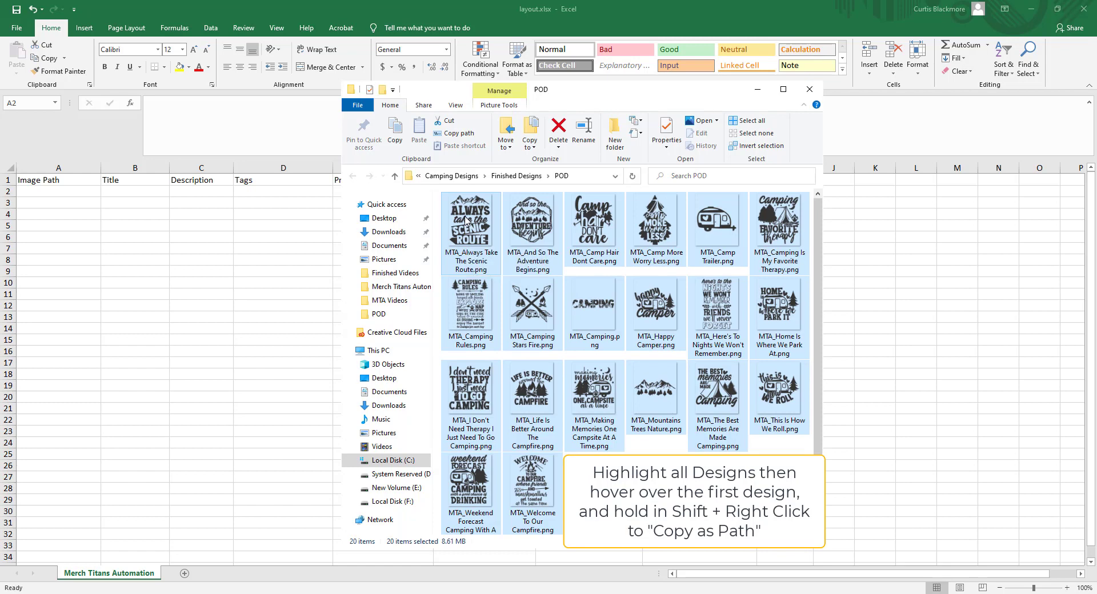
{"action": "right_click", "coordinate": [465, 219], "text": "shift"}
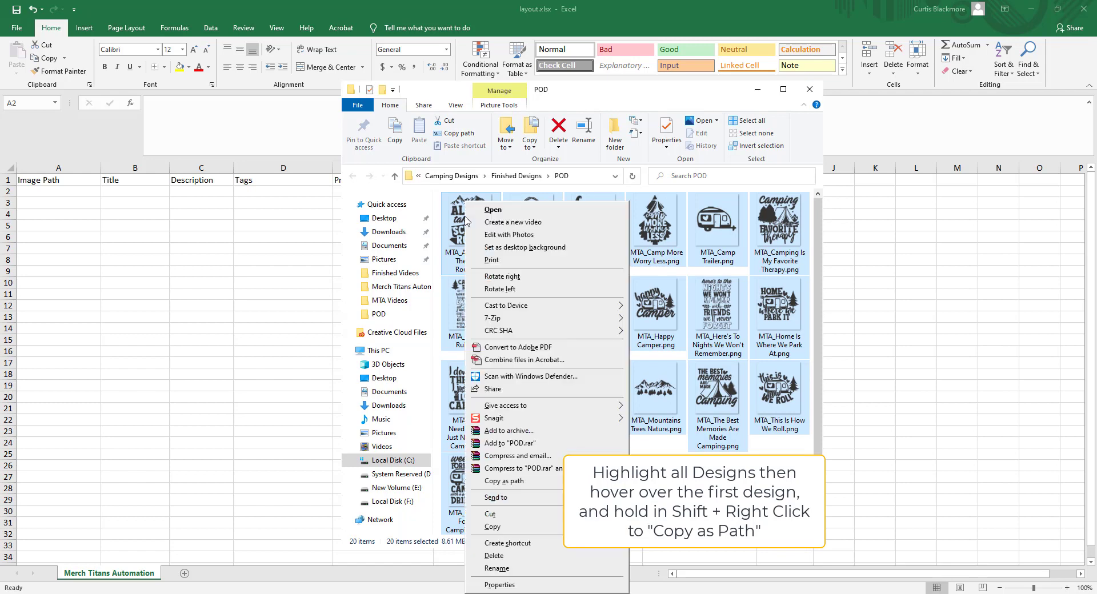
{"action": "left_click", "coordinate": [510, 482]}
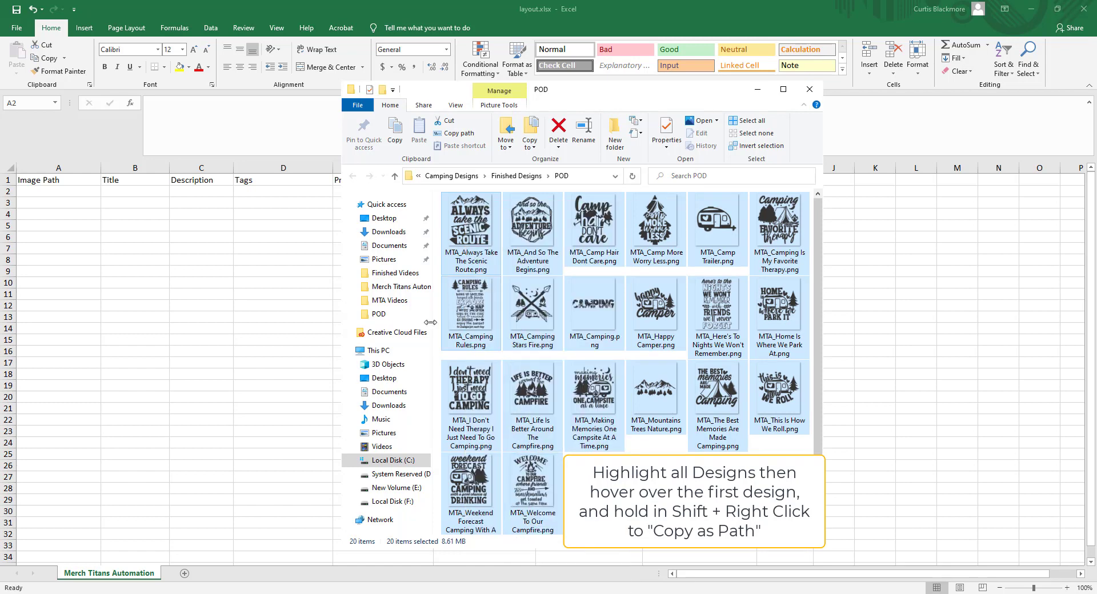
Step: Paste the copied file paths into the Image Path column from cell A2 and auto-fit that column's width
{"action": "left_click", "coordinate": [55, 189]}
{"action": "right_click", "coordinate": [55, 190]}
{"action": "left_click", "coordinate": [81, 238]}
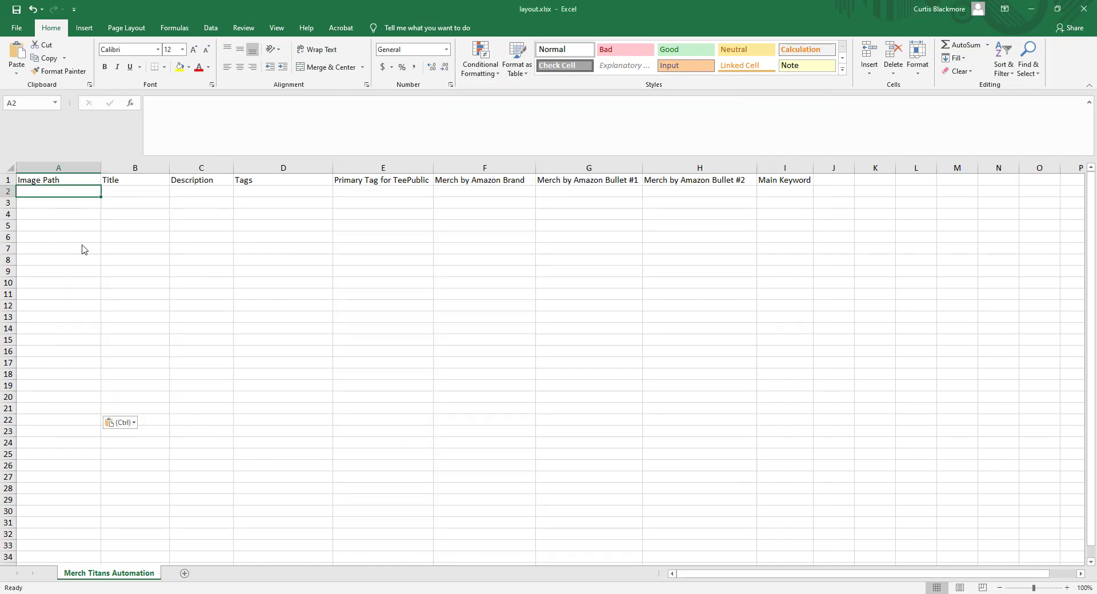
{"action": "left_click", "coordinate": [78, 193]}
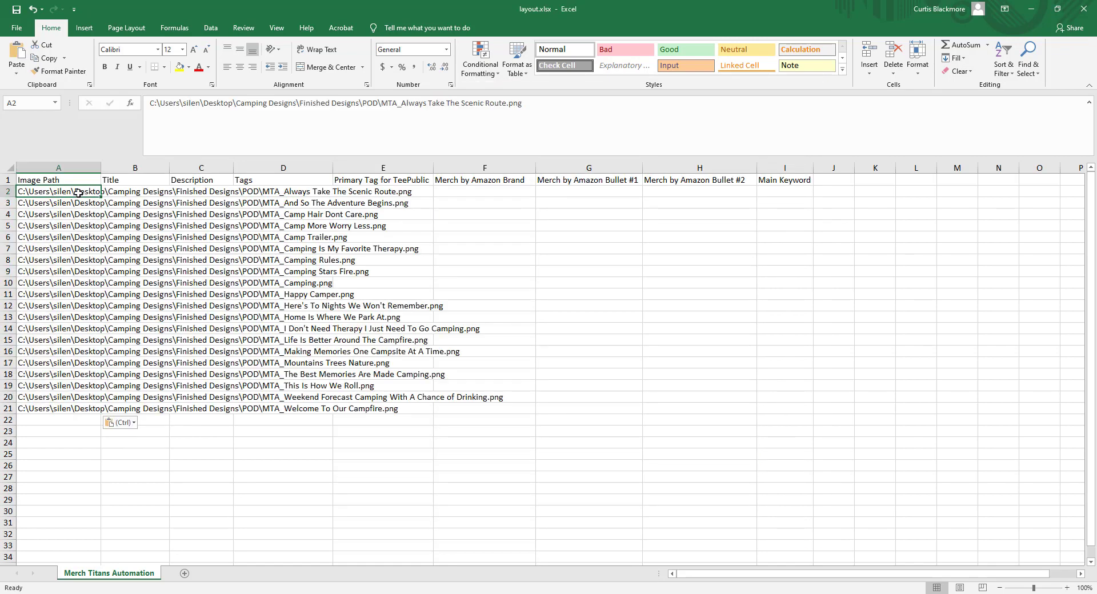
{"action": "double_click", "coordinate": [100, 167]}
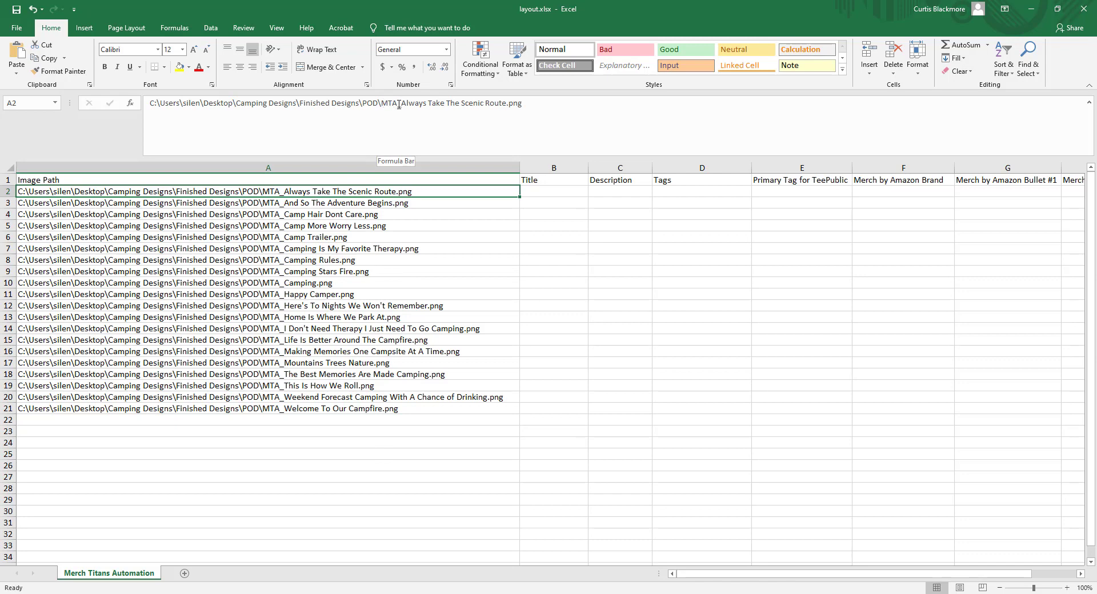
Step: Examine the design names inside the image paths of the first few rows, ending on cell A2
{"action": "left_click_drag", "start_coordinate": [403, 105], "coordinate": [506, 106]}
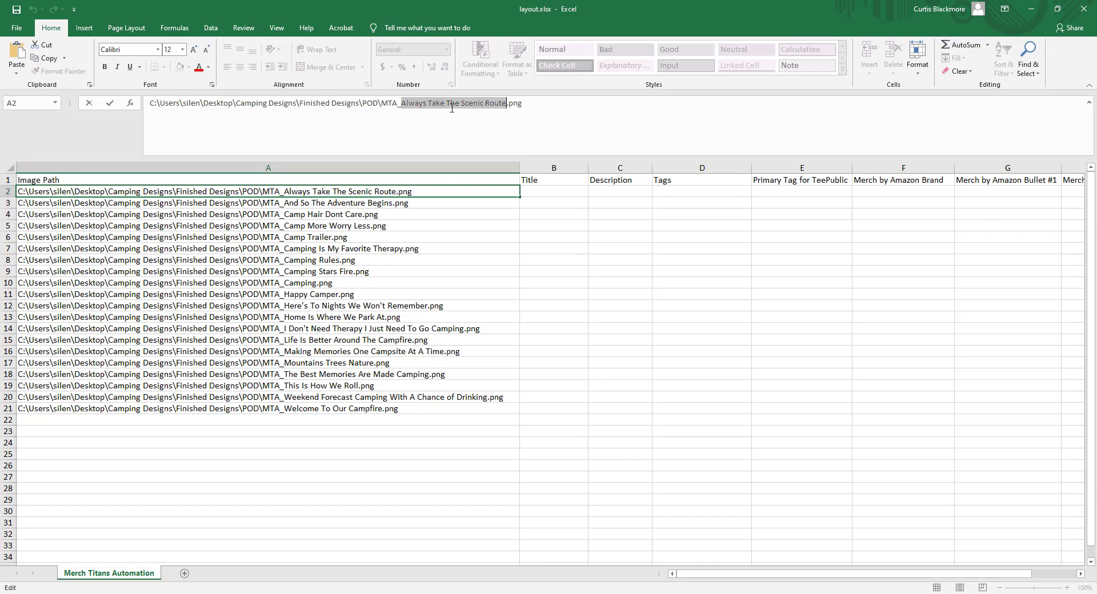
{"action": "left_click", "coordinate": [364, 205]}
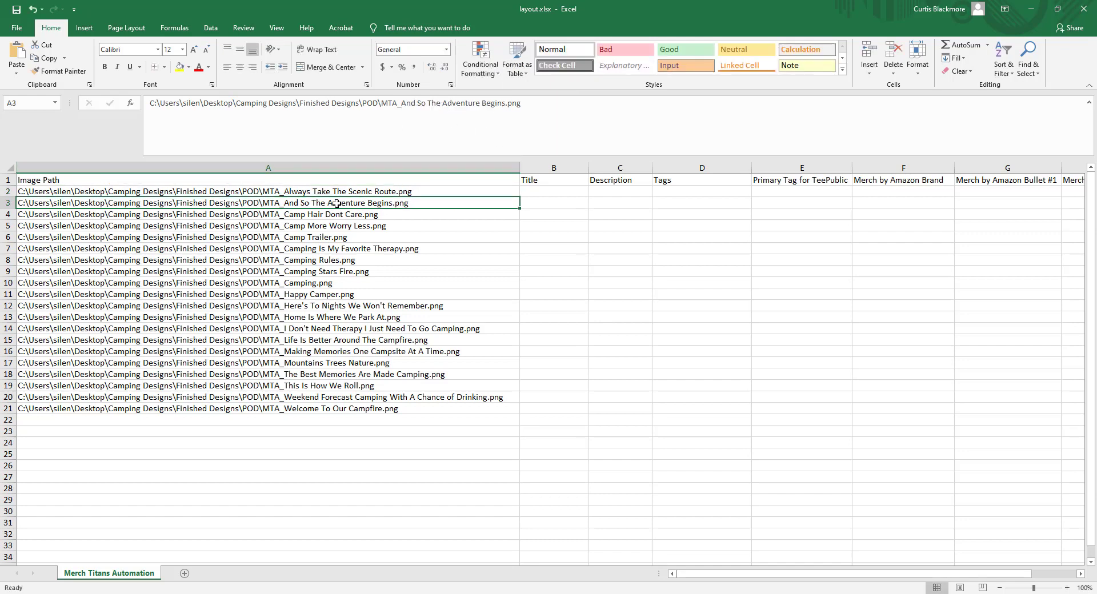
{"action": "left_click", "coordinate": [382, 217]}
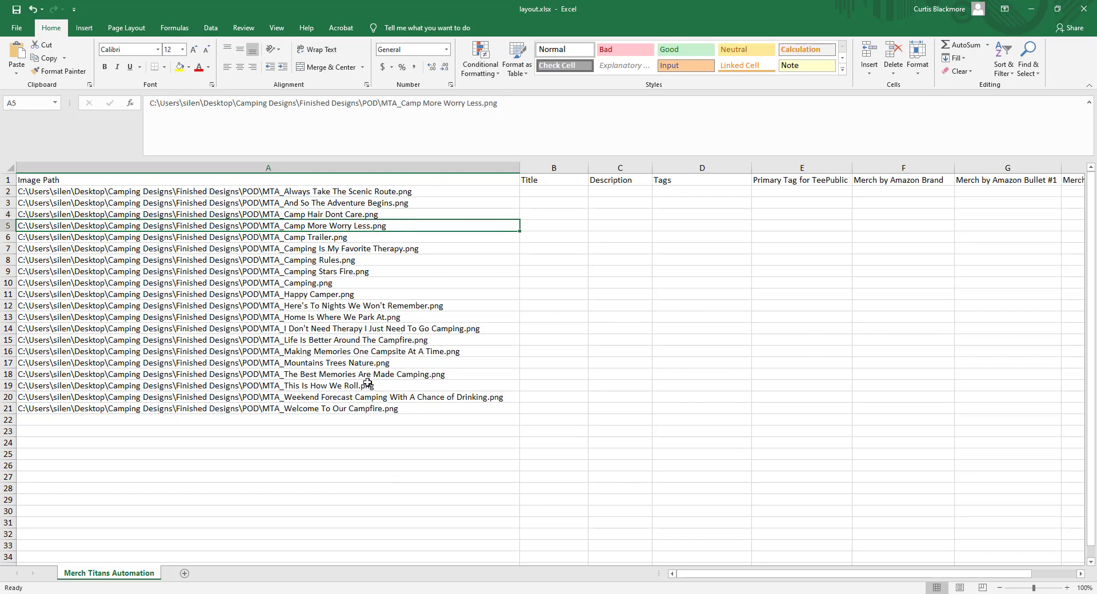
{"action": "left_click", "coordinate": [362, 195]}
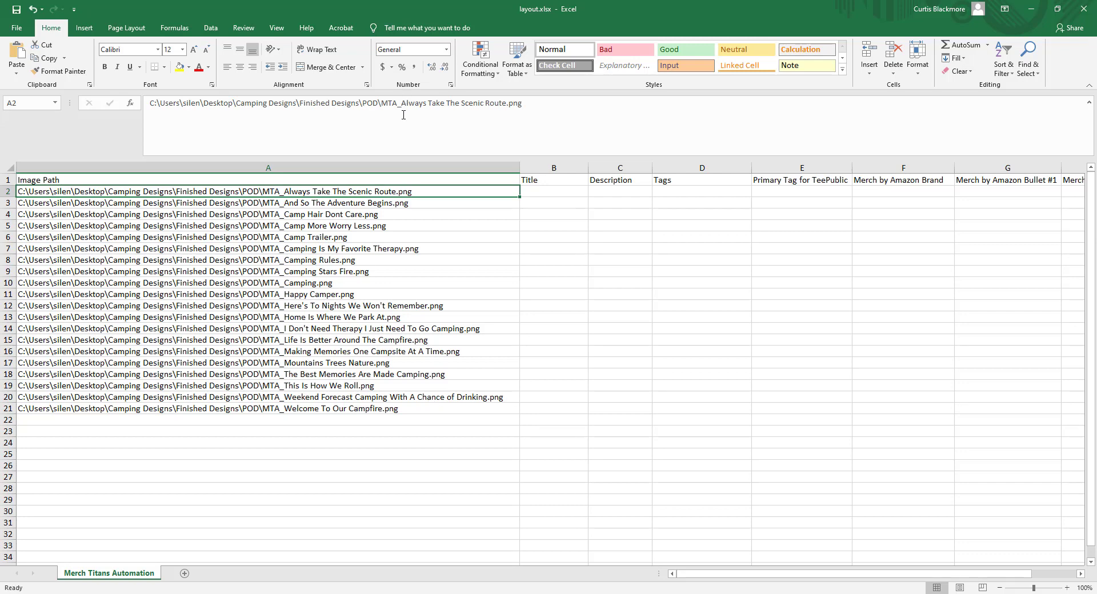
{"action": "left_click_drag", "start_coordinate": [539, 106], "coordinate": [148, 104]}
{"action": "left_click", "coordinate": [336, 168]}
{"action": "left_click", "coordinate": [333, 190]}
{"action": "key", "text": "Tab"}
{"action": "key", "text": "Return"}
{"action": "key", "text": "Up"}
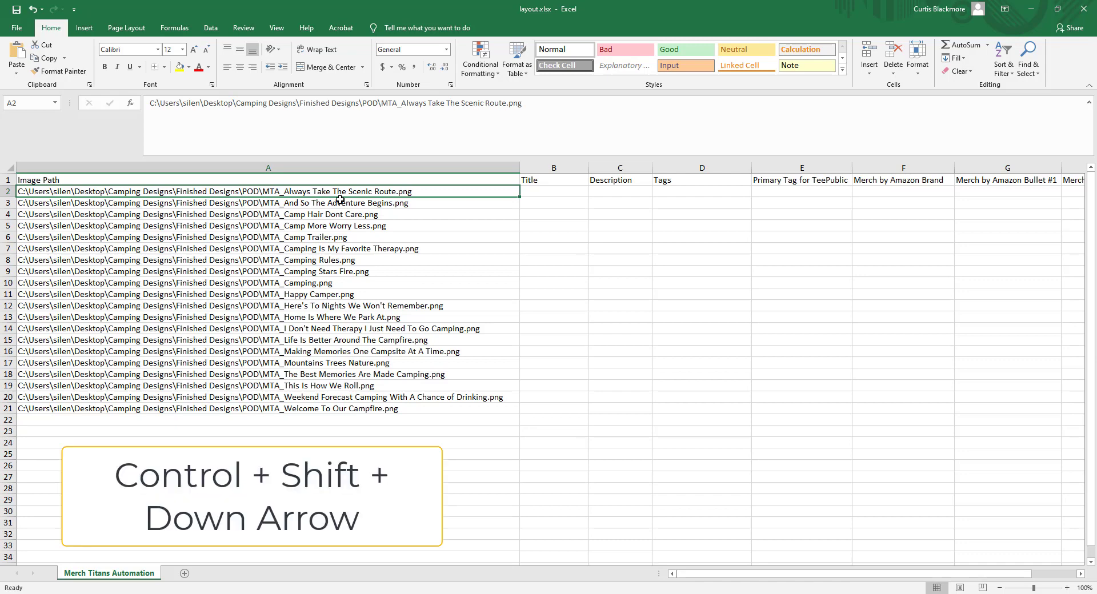
Step: Copy all image paths from A2:A21 into the Main Keyword column starting at I2, and widen that column
{"action": "key", "text": "ctrl+shift+Down"}
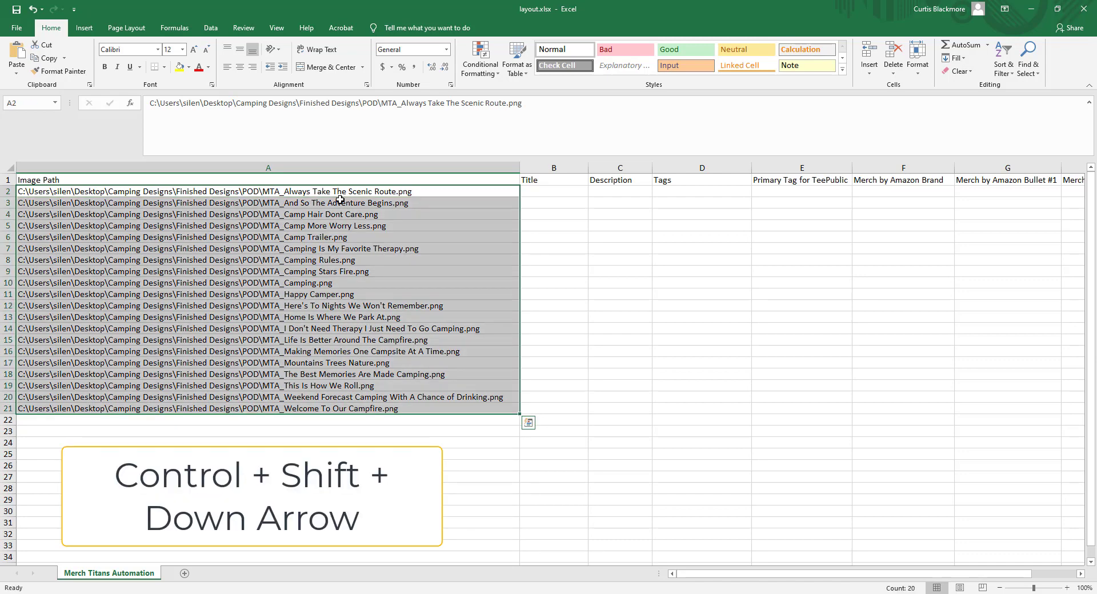
{"action": "key", "text": "ctrl+c"}
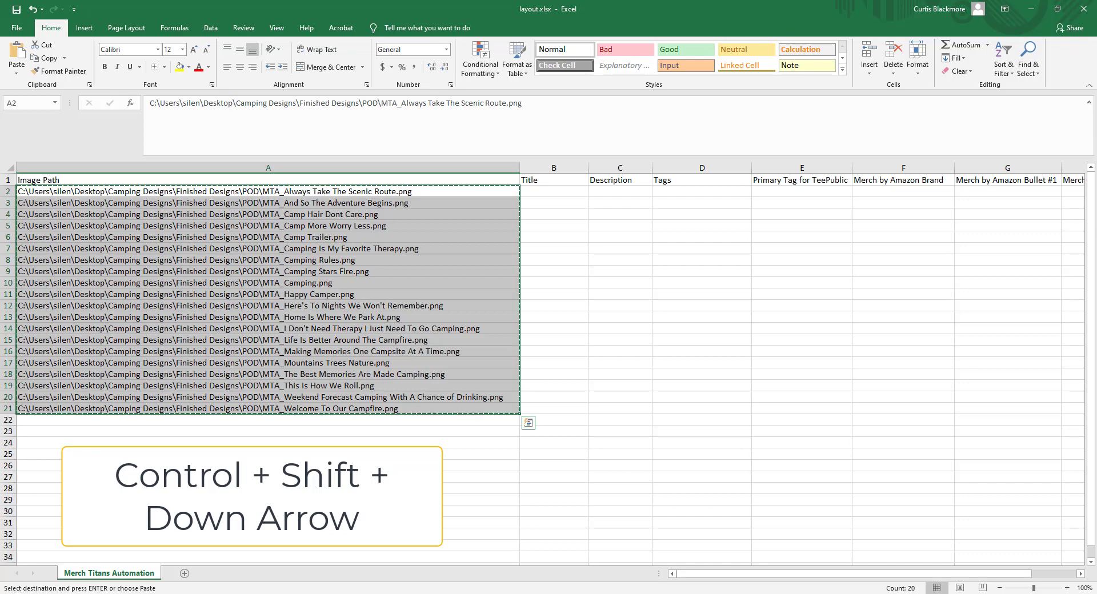
{"action": "left_click_drag", "start_coordinate": [746, 577], "coordinate": [766, 577]}
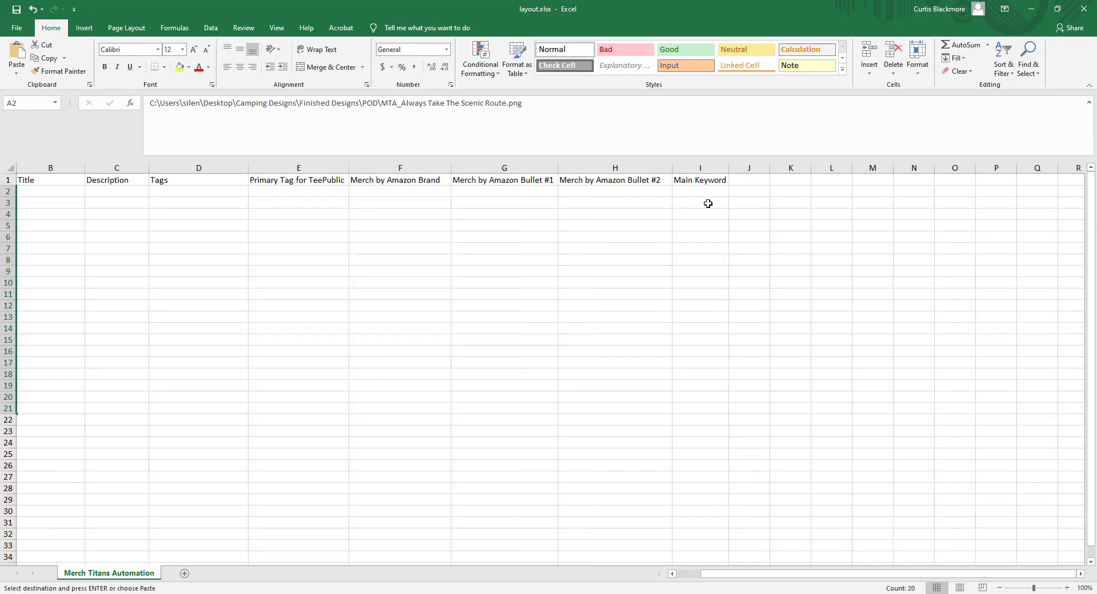
{"action": "left_click", "coordinate": [708, 192]}
{"action": "left_click_drag", "start_coordinate": [769, 168], "coordinate": [853, 182]}
{"action": "right_click", "coordinate": [743, 198]}
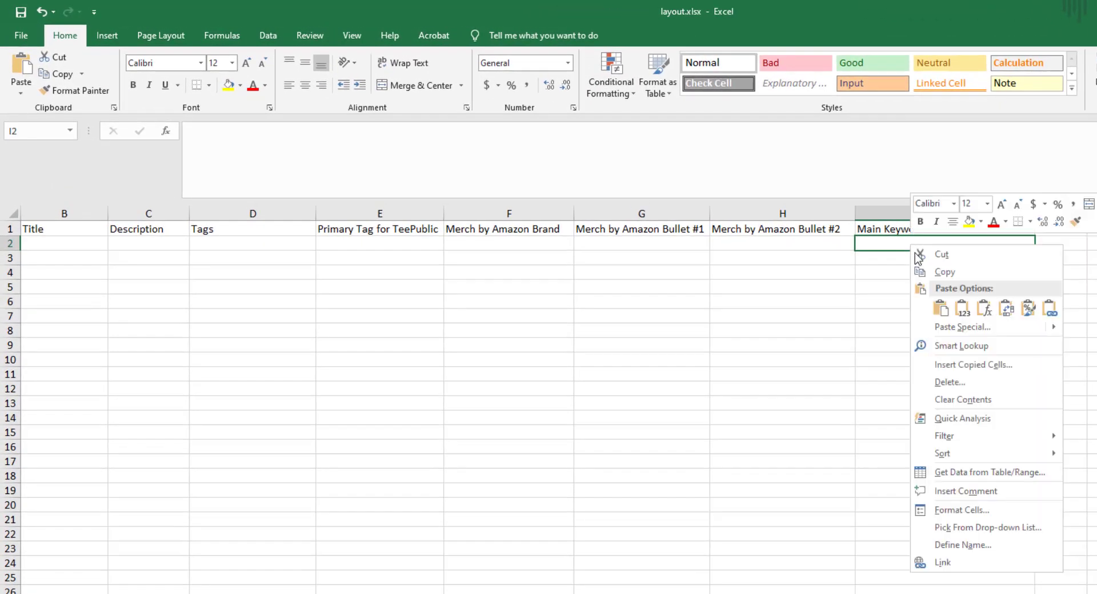
{"action": "left_click", "coordinate": [793, 256]}
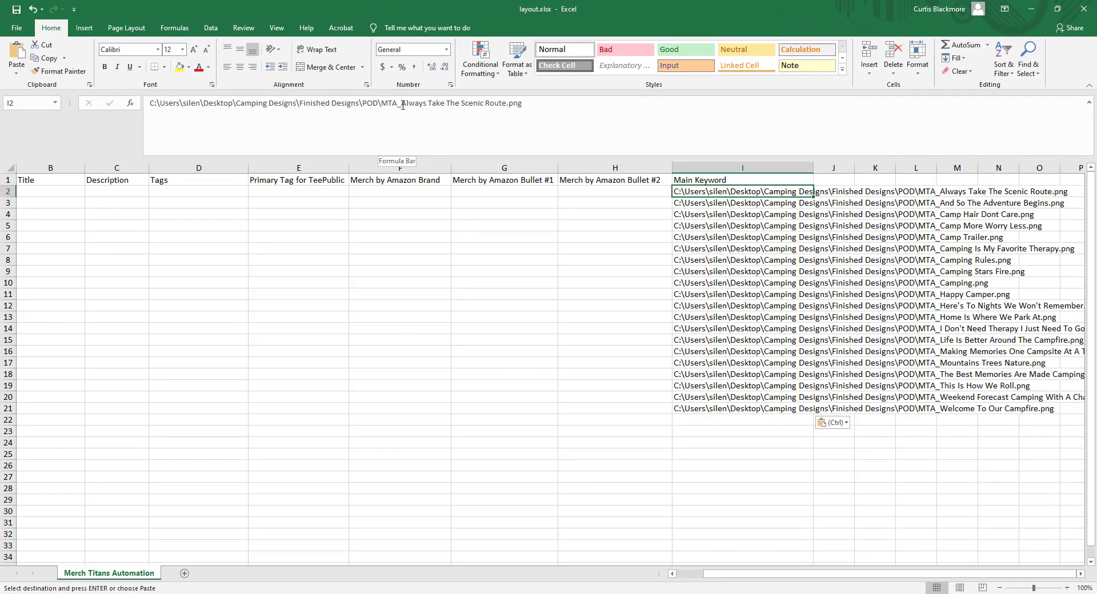
Step: Remove the folder path up to and including "MTA_" from all Main Keyword entries by replacing it with nothing
{"action": "left_click_drag", "start_coordinate": [403, 106], "coordinate": [150, 106]}
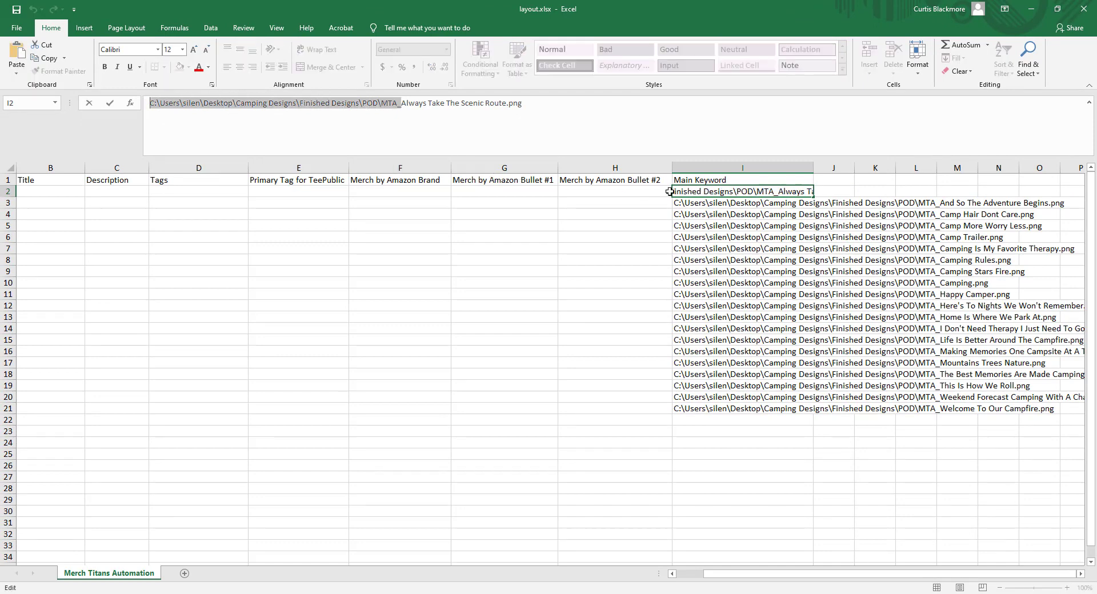
{"action": "left_click", "coordinate": [710, 166]}
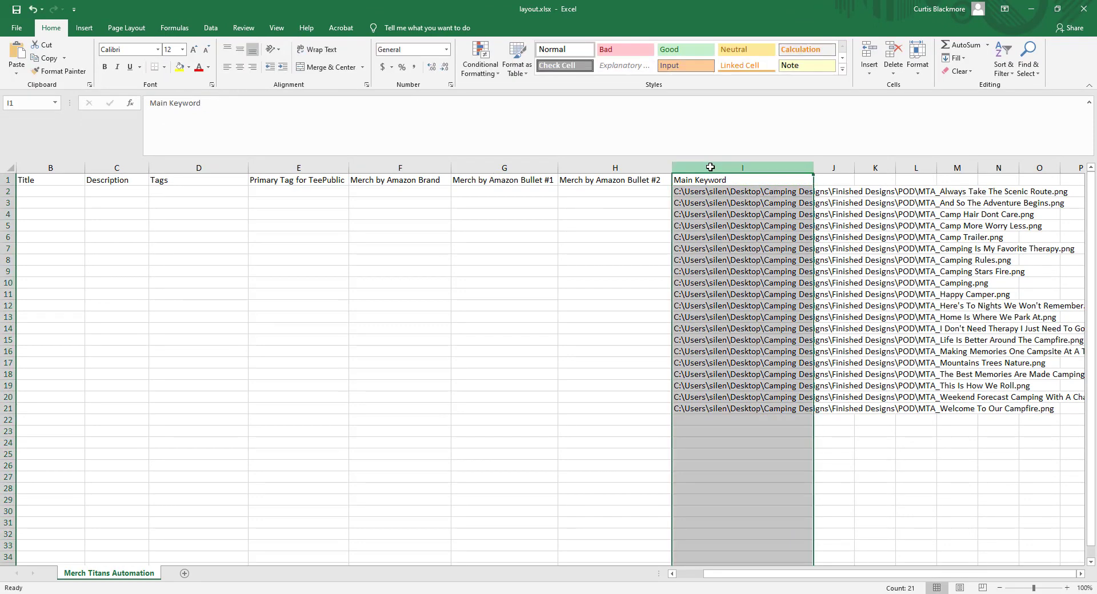
{"action": "left_click", "coordinate": [1028, 70]}
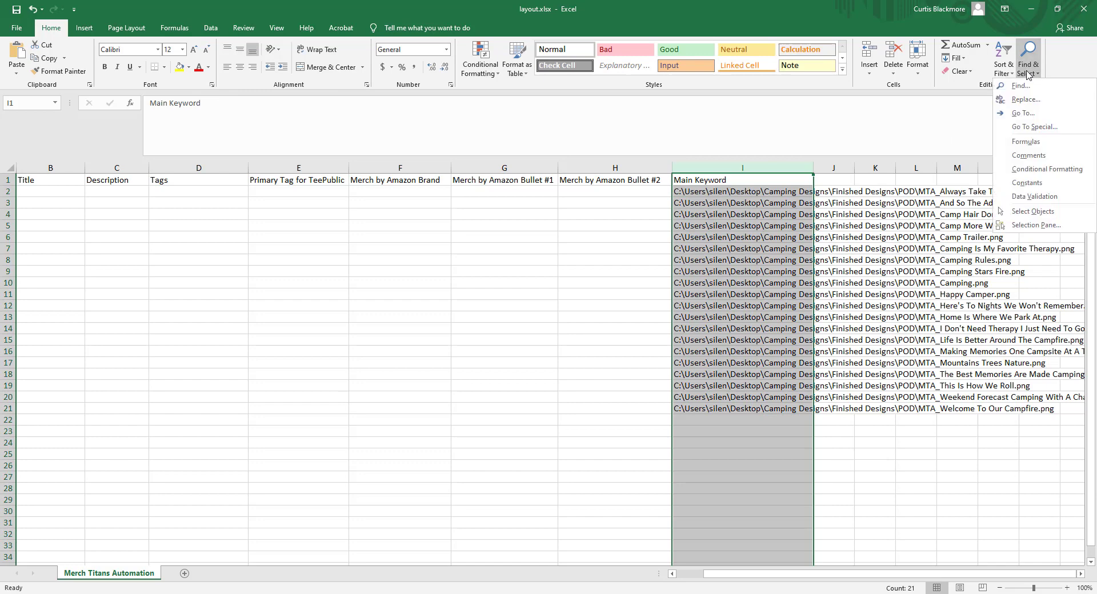
{"action": "left_click", "coordinate": [1027, 99]}
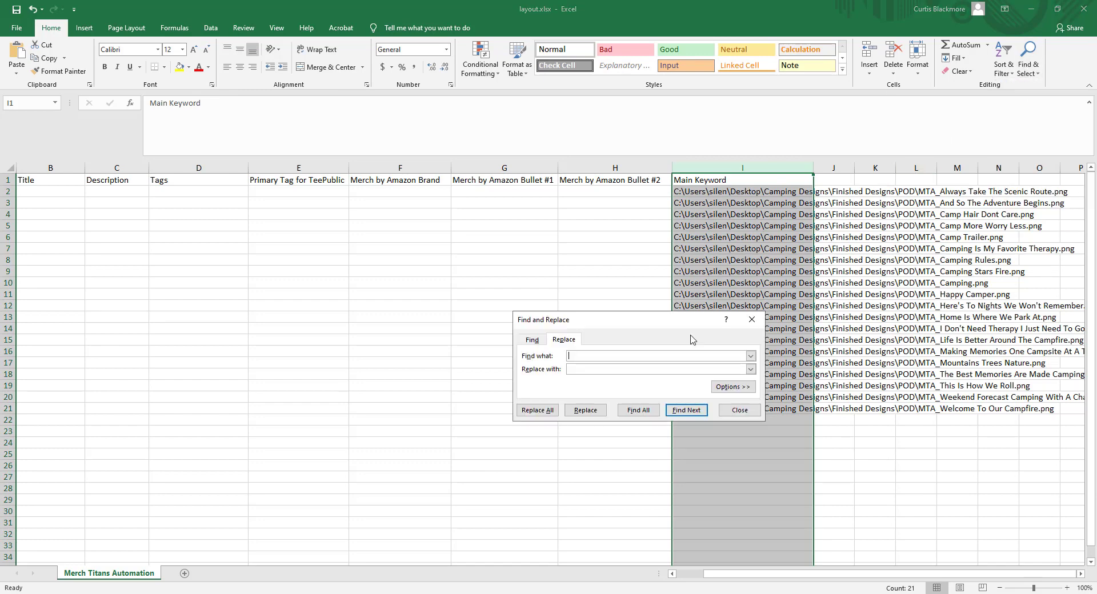
{"action": "key", "text": "ctrl+v"}
{"action": "left_click", "coordinate": [627, 370]}
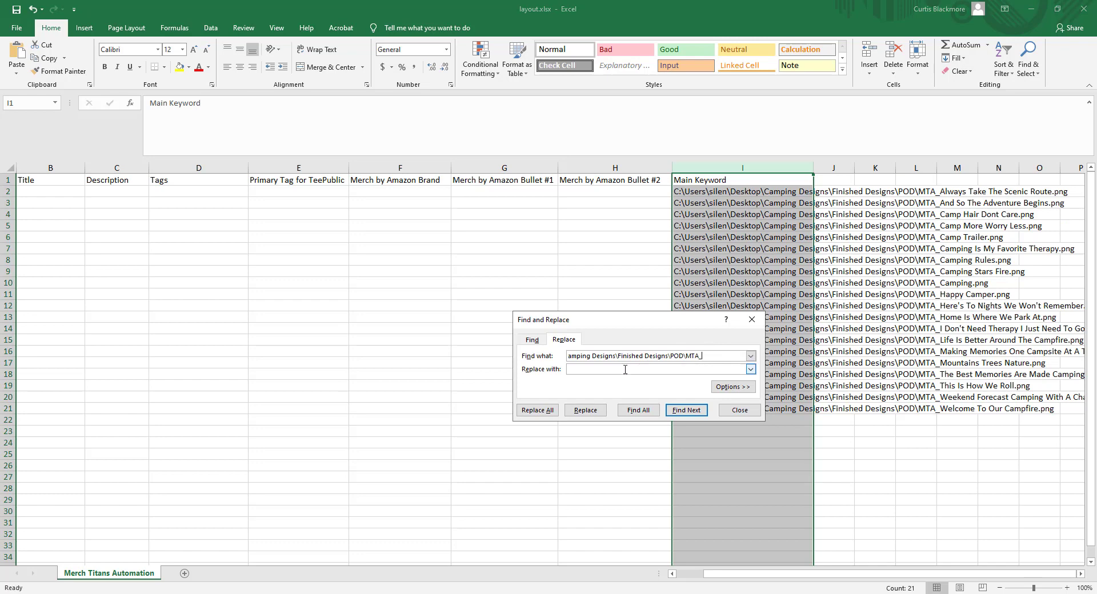
{"action": "left_click", "coordinate": [541, 412]}
{"action": "left_click", "coordinate": [554, 339]}
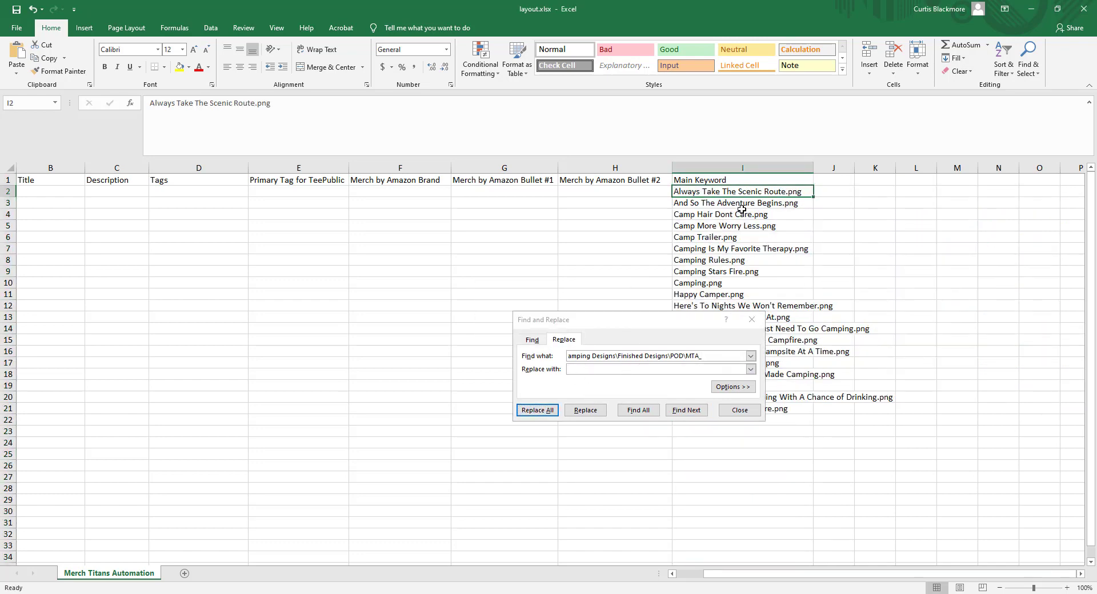
{"action": "left_click", "coordinate": [740, 411]}
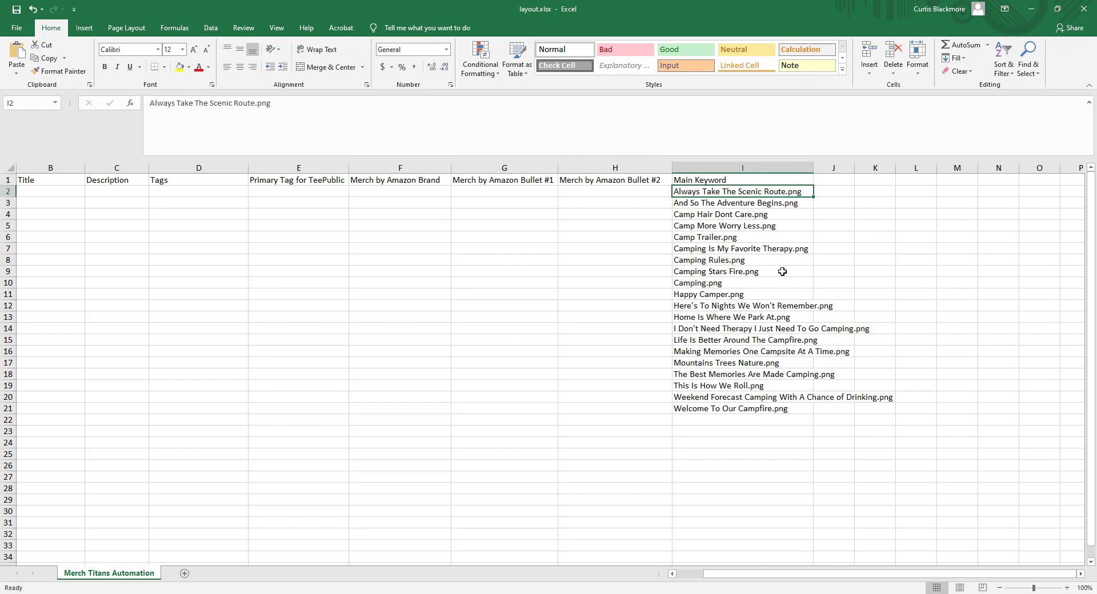
Step: Remove the ".png" extension from all Main Keyword entries by replacing it with nothing
{"action": "left_click", "coordinate": [754, 167]}
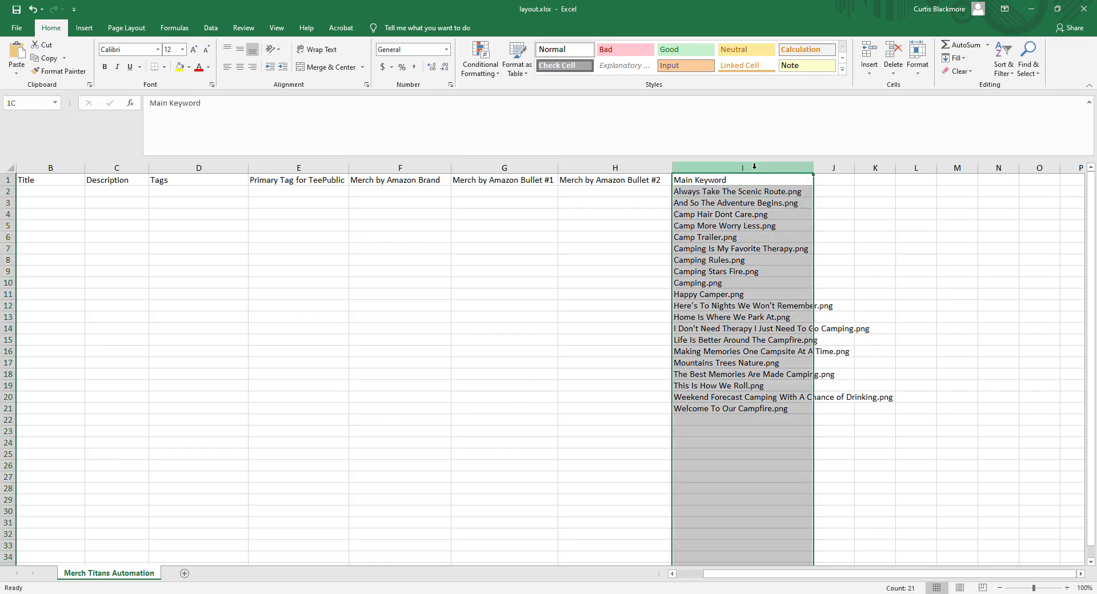
{"action": "left_click", "coordinate": [1027, 64]}
{"action": "left_click", "coordinate": [1023, 102]}
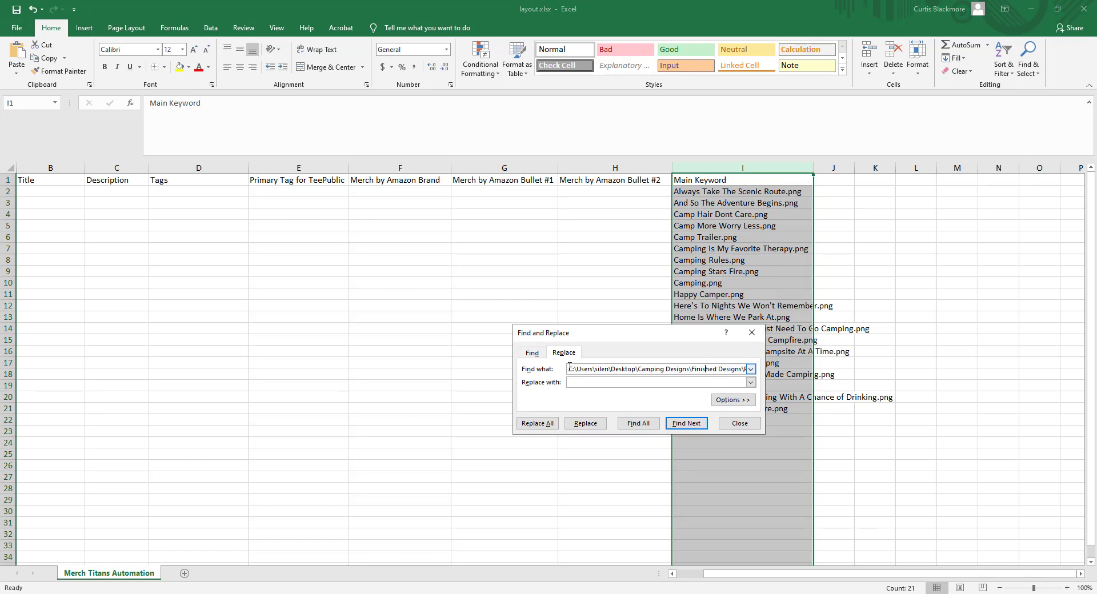
{"action": "left_click_drag", "start_coordinate": [570, 367], "coordinate": [957, 381]}
{"action": "key", "text": "BackSpace"}
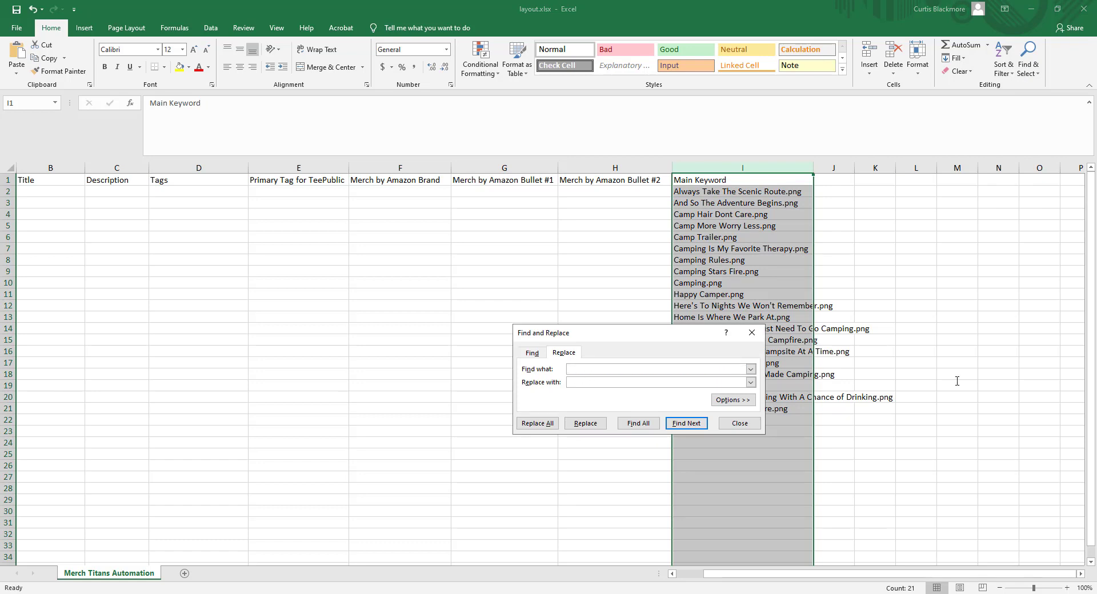
{"action": "left_click", "coordinate": [538, 425]}
{"action": "left_click", "coordinate": [553, 334]}
{"action": "key", "text": "Escape"}
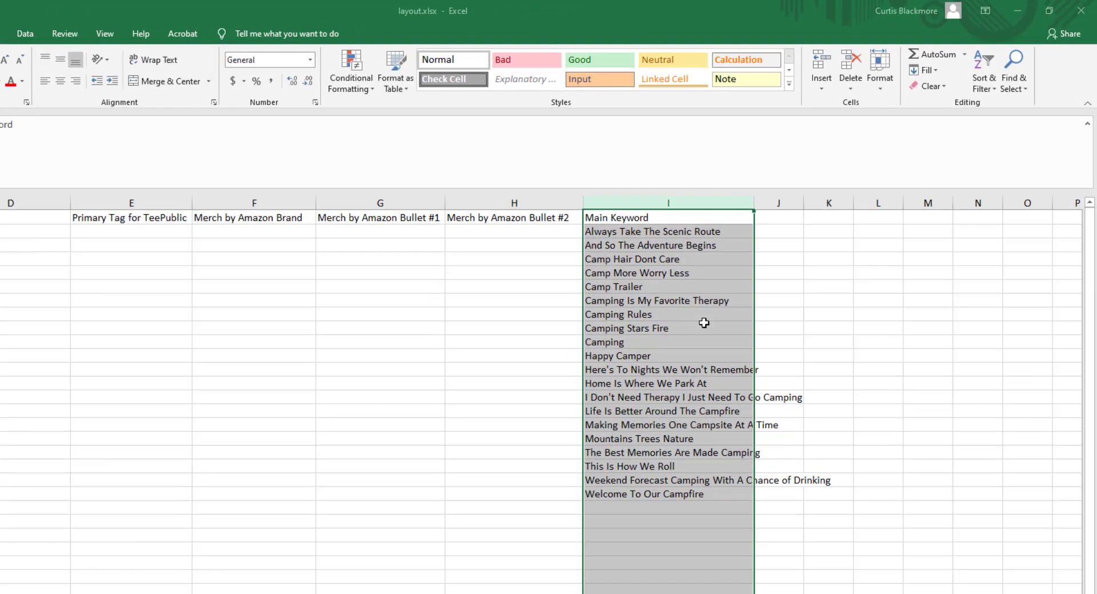
Step: Review the cleaned Main Keyword entries in I2:I21 and return to the Image Path column
{"action": "left_click_drag", "start_coordinate": [765, 193], "coordinate": [753, 271]}
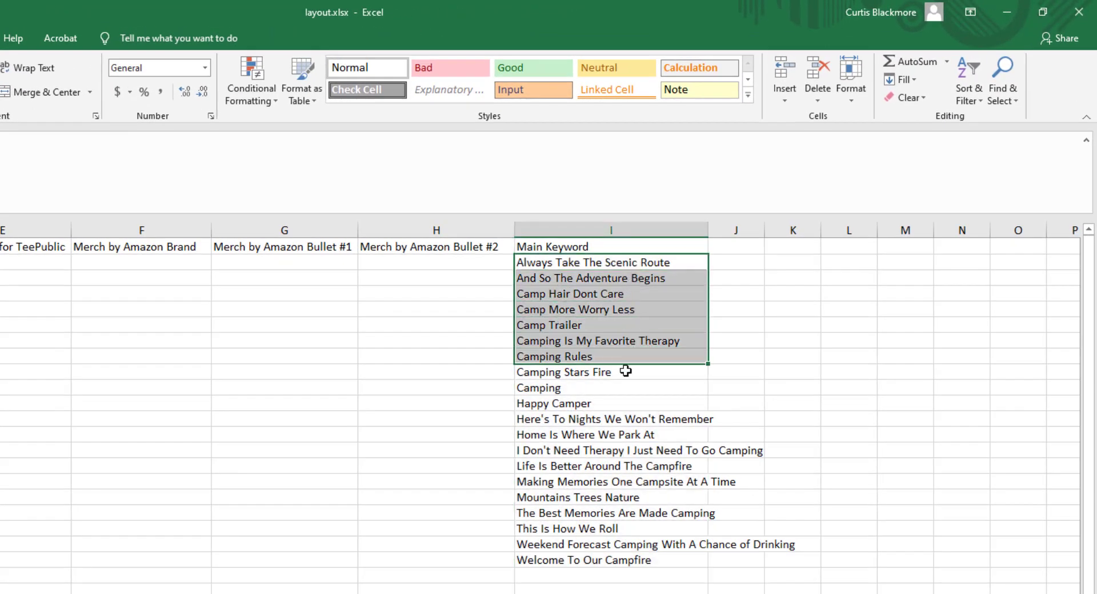
{"action": "left_click_drag", "start_coordinate": [625, 371], "coordinate": [625, 558]}
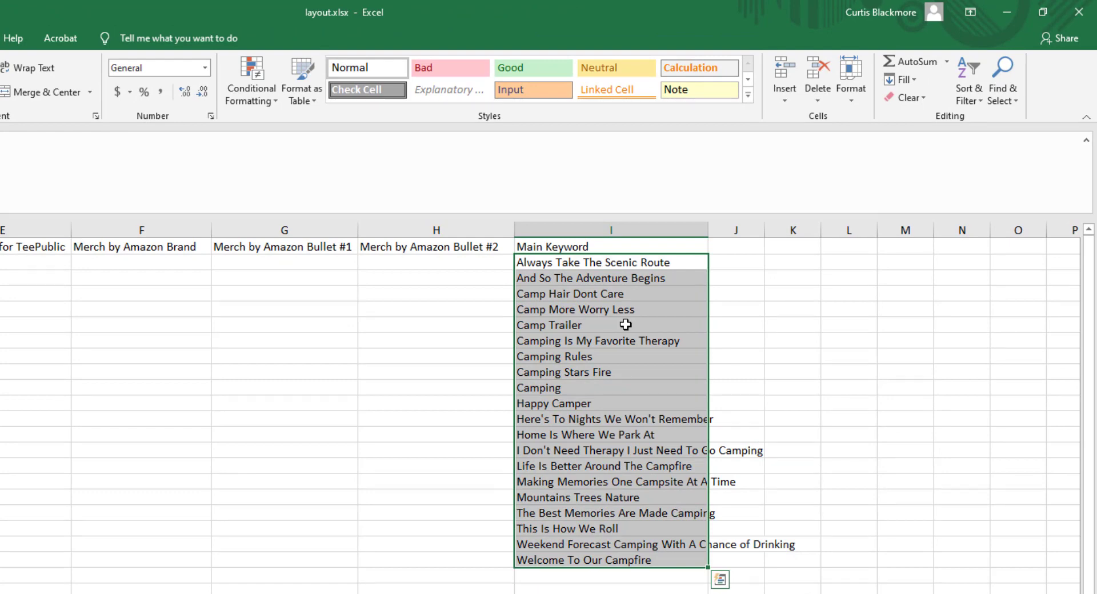
{"action": "left_click_drag", "start_coordinate": [619, 262], "coordinate": [609, 565]}
{"action": "left_click", "coordinate": [605, 264]}
{"action": "left_click", "coordinate": [487, 264]}
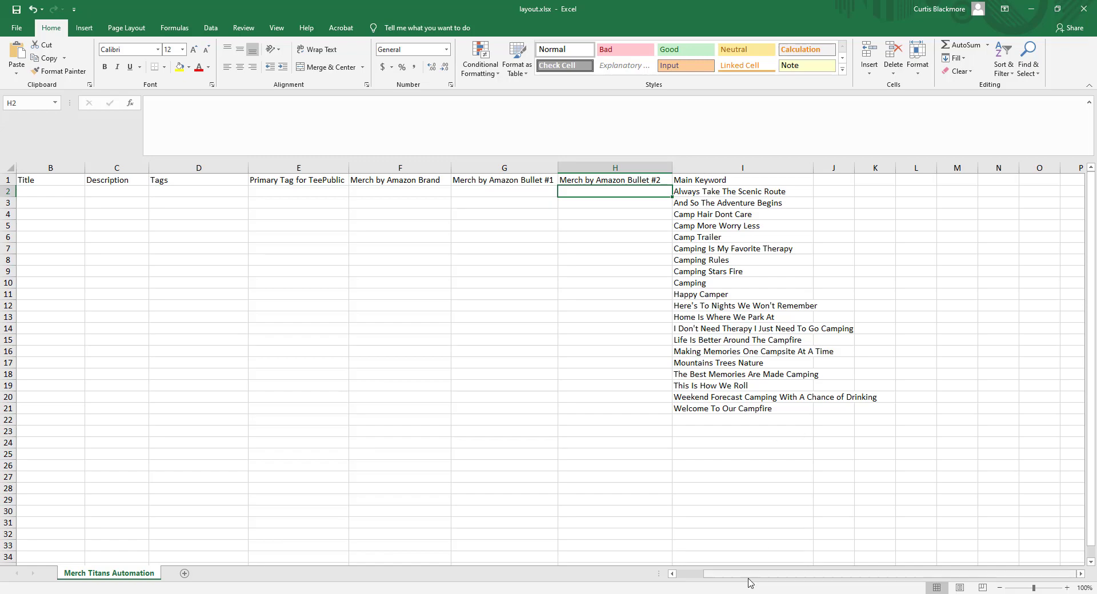
{"action": "left_click_drag", "start_coordinate": [736, 575], "coordinate": [726, 575]}
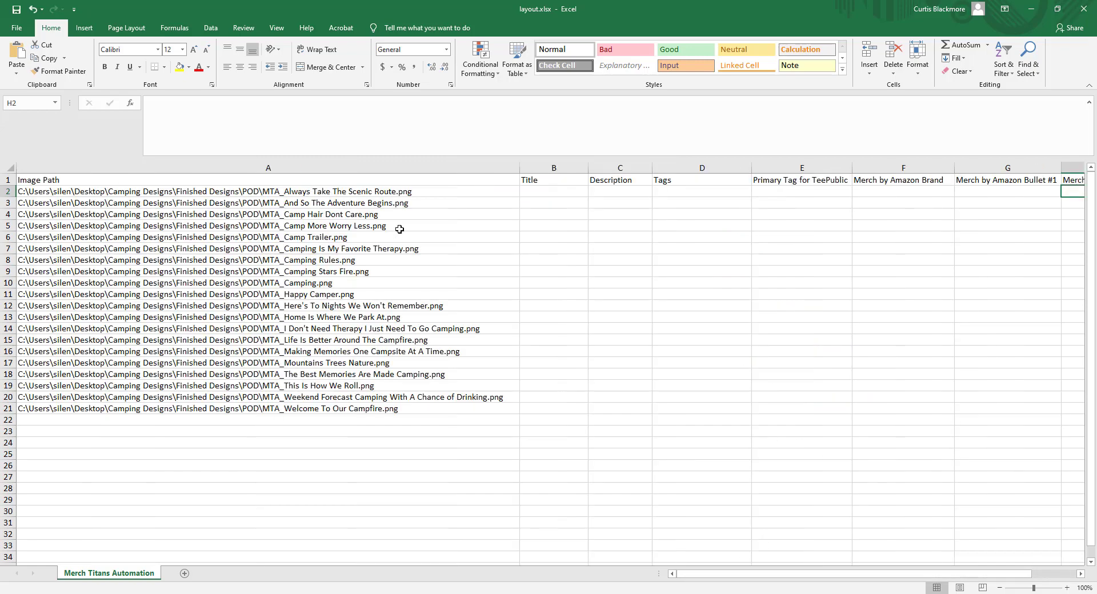
Step: Narrow the Image Path column and widen the Title column, and make the header row bold
{"action": "left_click_drag", "start_coordinate": [517, 172], "coordinate": [111, 171]}
{"action": "left_click_drag", "start_coordinate": [178, 167], "coordinate": [234, 167]}
{"action": "left_click", "coordinate": [179, 193]}
{"action": "left_click", "coordinate": [7, 180]}
{"action": "key", "text": "ctrl+b"}
Step: Enter the formula =""&I2&" Gift" in Title cell B2 to build the title from the main keyword
{"action": "left_click", "coordinate": [165, 194]}
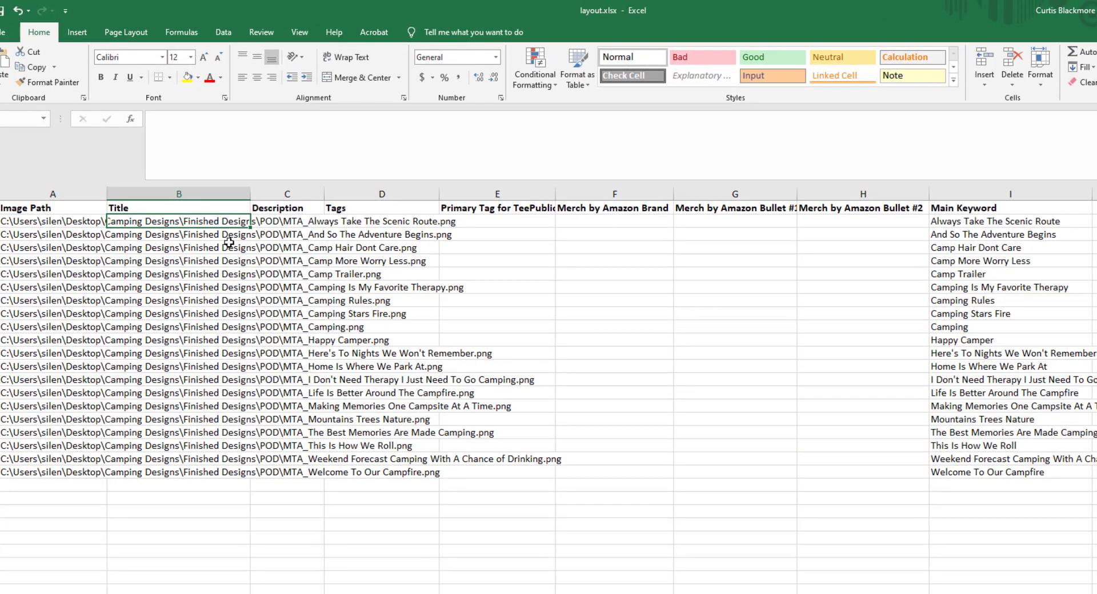
{"action": "type", "text": "=\"\""}
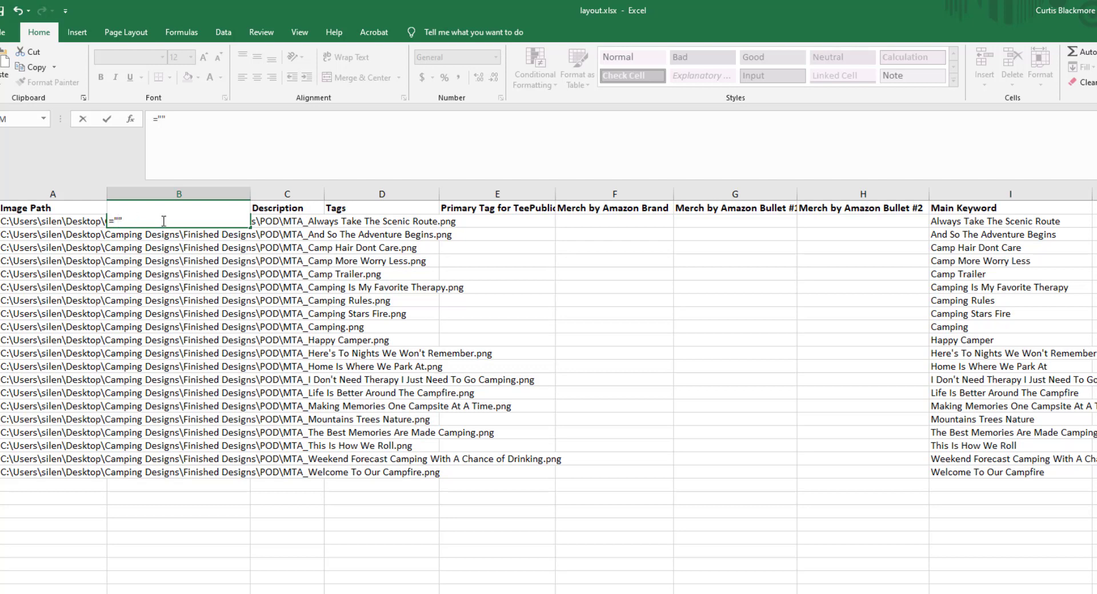
{"action": "type", "text": "&\""}
{"action": "left_click", "coordinate": [985, 221]}
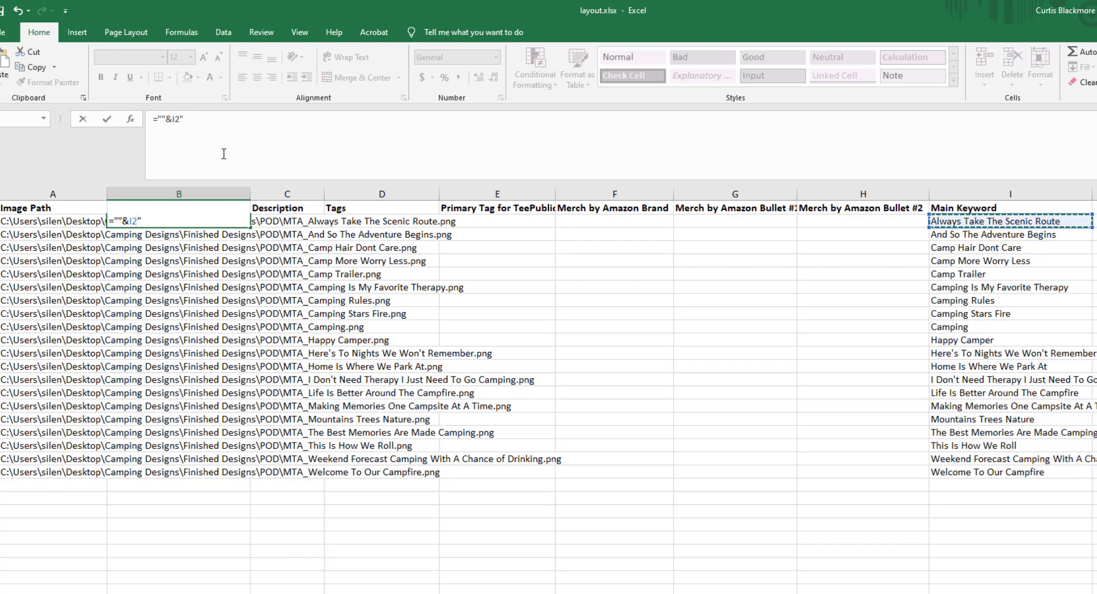
{"action": "type", "text": "&\" Gift"}
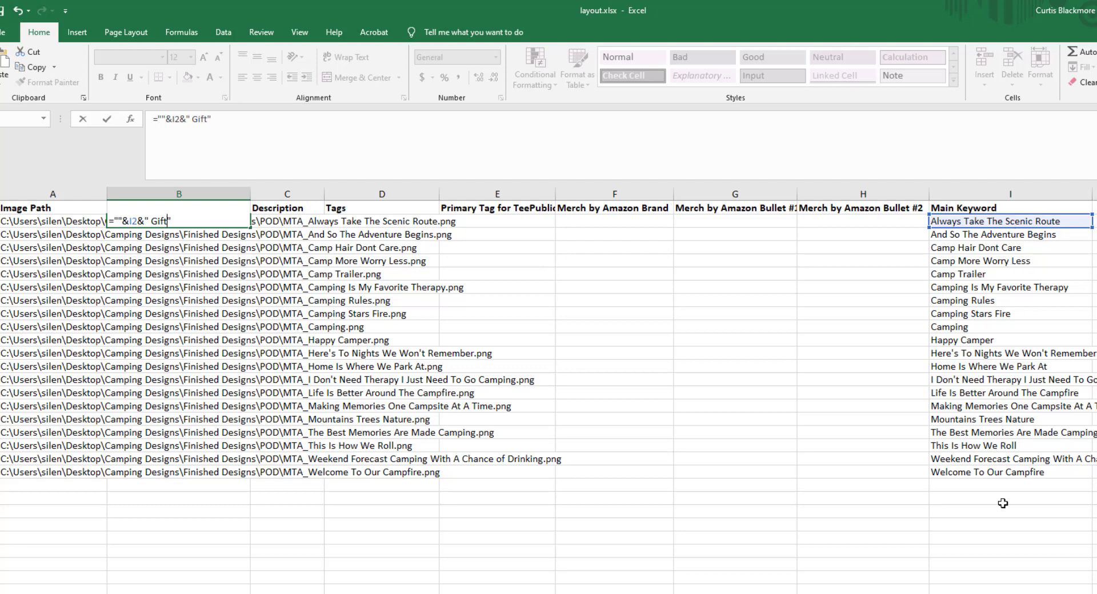
{"action": "key", "text": "Return"}
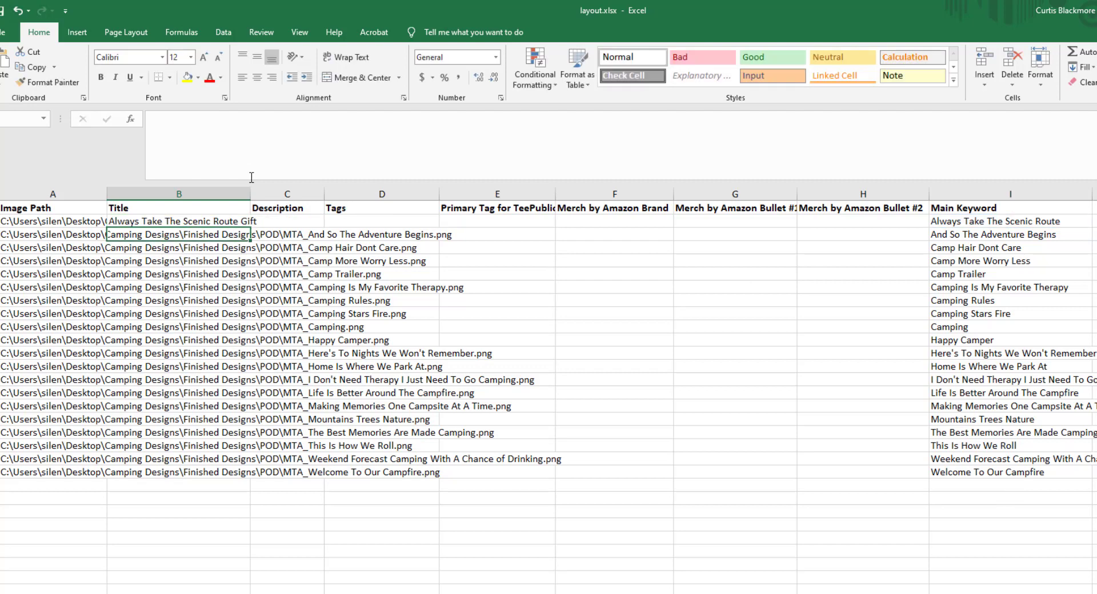
Step: Widen the Title column further and change the text appended in B2's formula to " Camping Gift"
{"action": "left_click_drag", "start_coordinate": [251, 194], "coordinate": [327, 195]}
{"action": "left_click", "coordinate": [210, 223]}
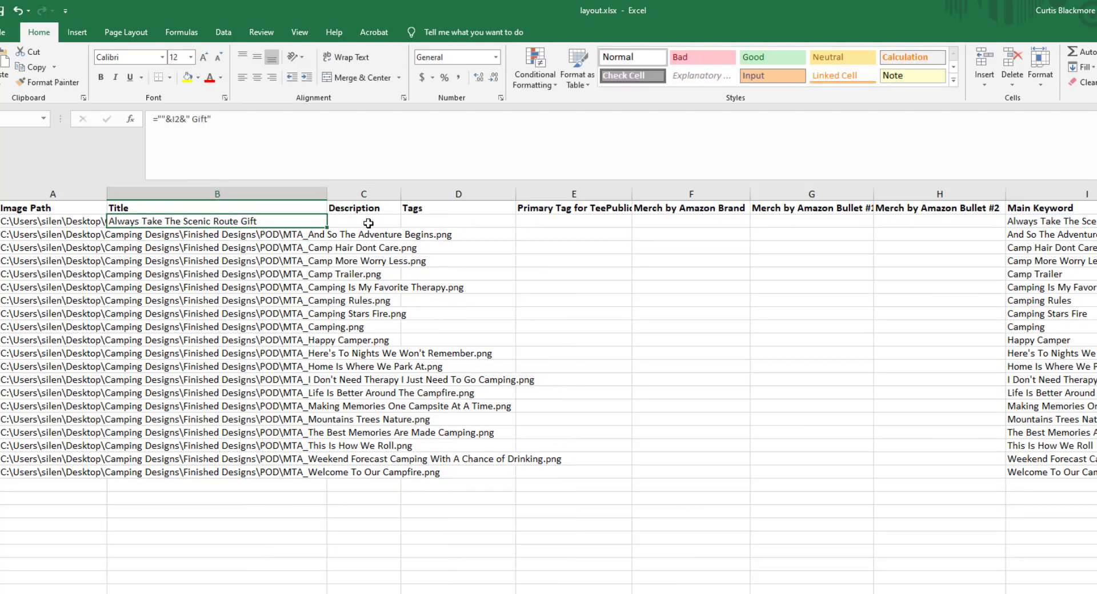
{"action": "key", "text": "ctrl+c"}
{"action": "key", "text": "Escape"}
{"action": "left_click", "coordinate": [196, 121]}
{"action": "type", "text": "Camping"}
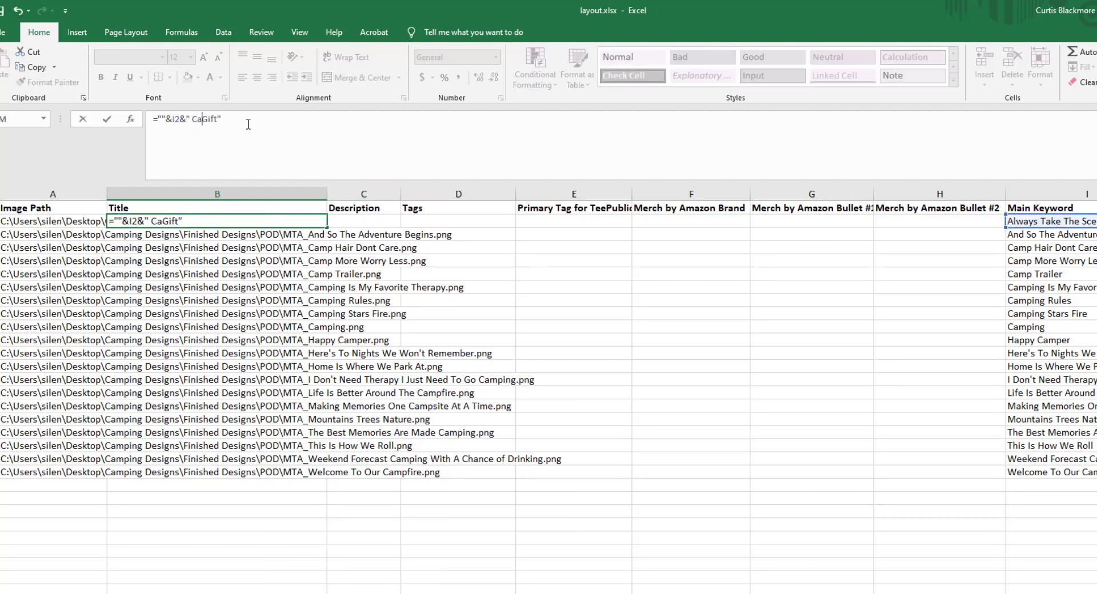
{"action": "key", "text": "Return"}
Step: Copy the title formula from B2 to all design rows, B2:B21
{"action": "key", "text": "Up"}
{"action": "key", "text": "ctrl+c"}
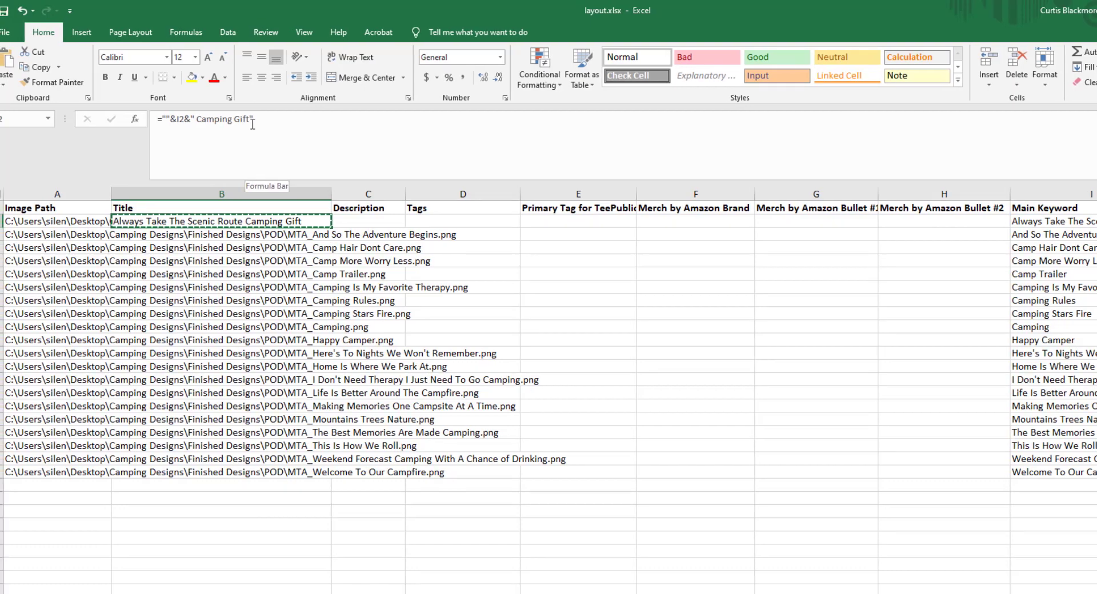
{"action": "key", "text": "Left"}
{"action": "key", "text": "ctrl+Down"}
{"action": "key", "text": "Right"}
{"action": "key", "text": "ctrl+shift+Up"}
{"action": "key", "text": "shift+Down"}
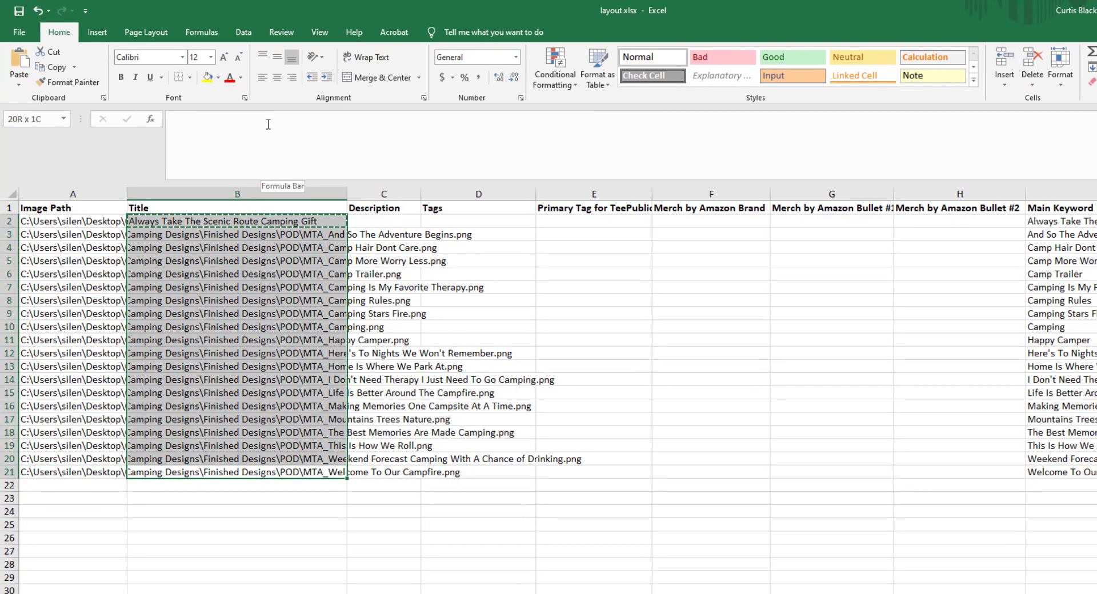
{"action": "key", "text": "ctrl+v"}
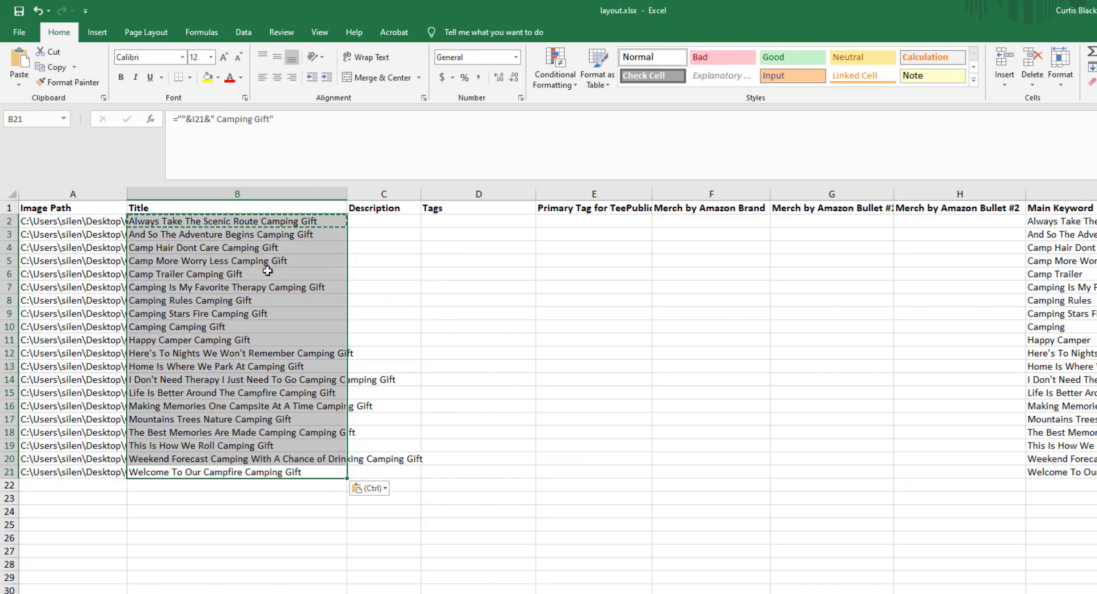
Step: Review the generated titles in the first rows of the Title column
{"action": "left_click", "coordinate": [280, 288]}
{"action": "left_click", "coordinate": [318, 223]}
{"action": "left_click", "coordinate": [315, 245]}
{"action": "left_click", "coordinate": [305, 257]}
{"action": "left_click", "coordinate": [283, 221]}
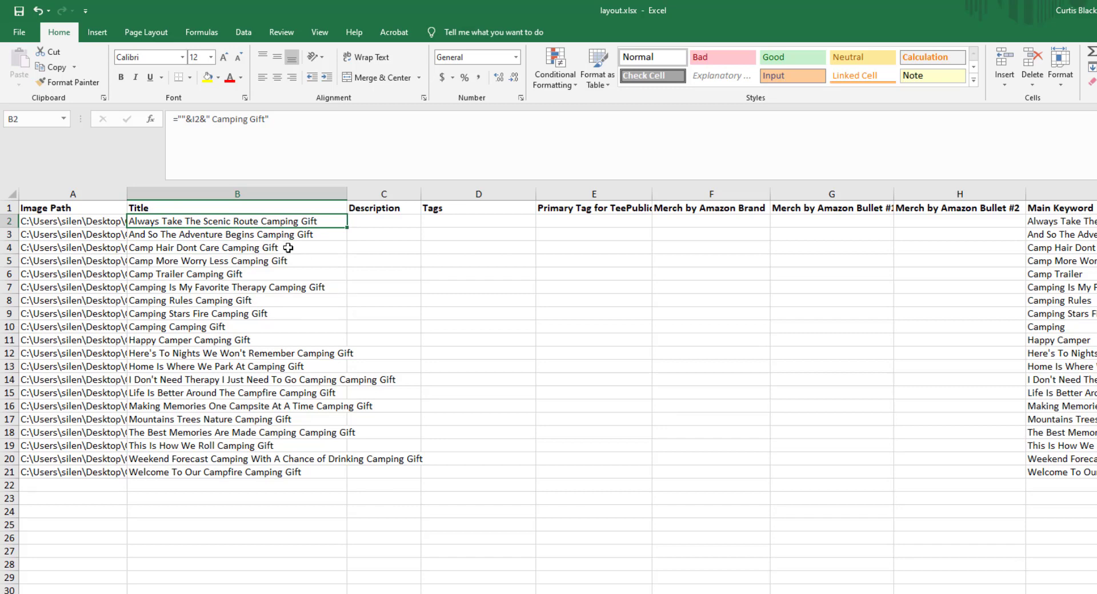
{"action": "left_click", "coordinate": [289, 240]}
{"action": "left_click", "coordinate": [276, 220]}
Step: Start a formula in Description cell C2 joining "This ", I2 and " products makes an excellent gift for anyone that loves"
{"action": "left_click", "coordinate": [378, 213]}
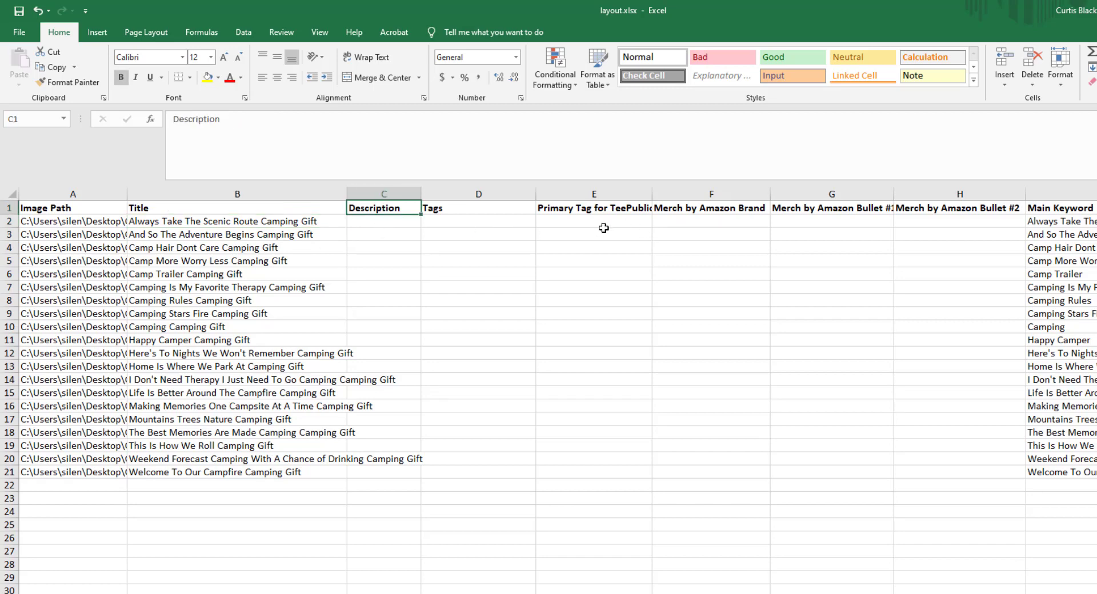
{"action": "left_click", "coordinate": [394, 220]}
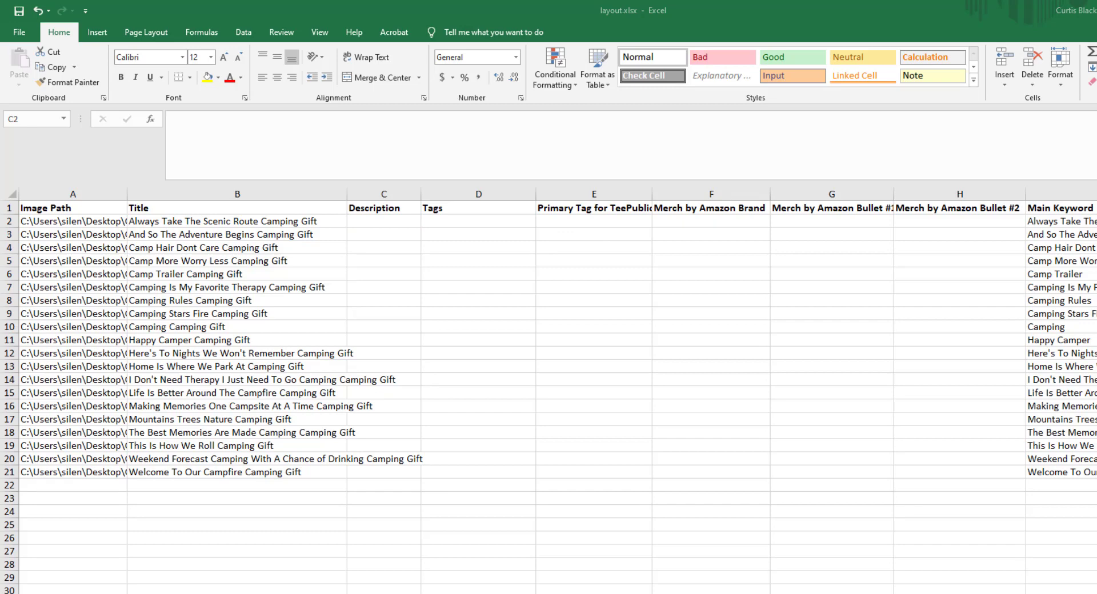
{"action": "left_click", "coordinate": [389, 220]}
{"action": "type", "text": "=\"\""}
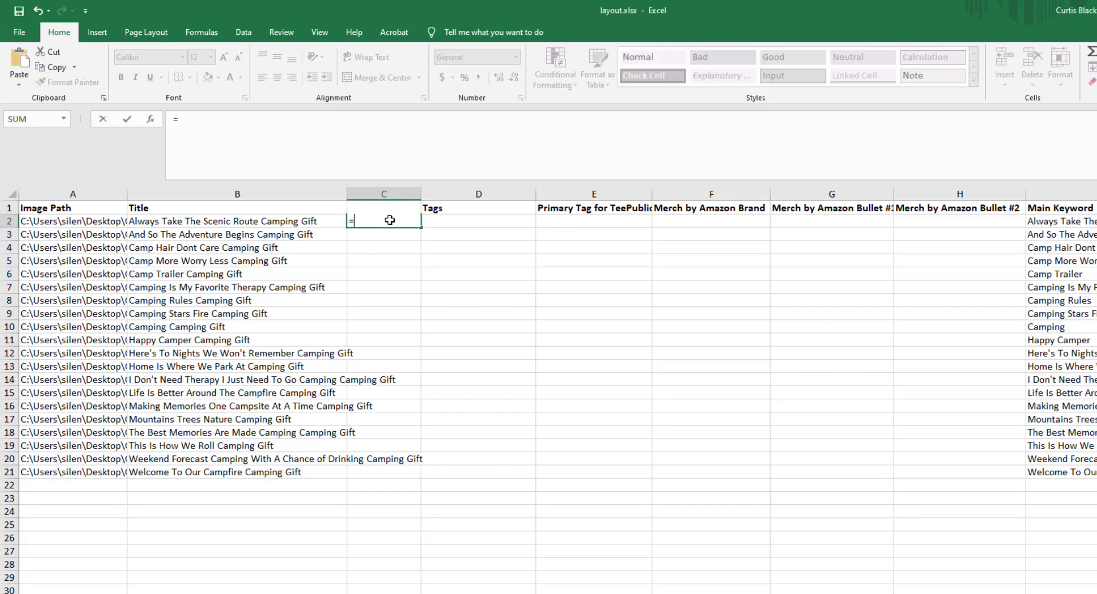
{"action": "left_click", "coordinate": [355, 221]}
{"action": "type", "text": "Tho"}
{"action": "key", "text": "BackSpace"}
{"action": "type", "text": "is "}
{"action": "type", "text": "\""}
{"action": "type", "text": "&"}
{"action": "type", "text": "I2&"}
{"action": "type", "text": "\""}
{"action": "type", "text": " products makes an e"}
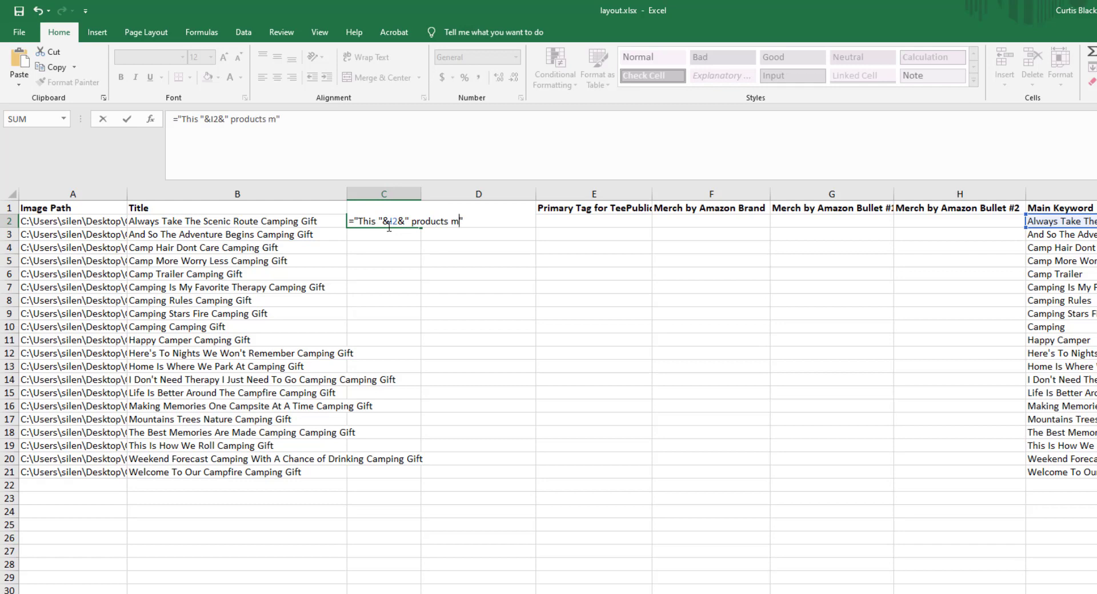
{"action": "type", "text": "xcellent gift for any"}
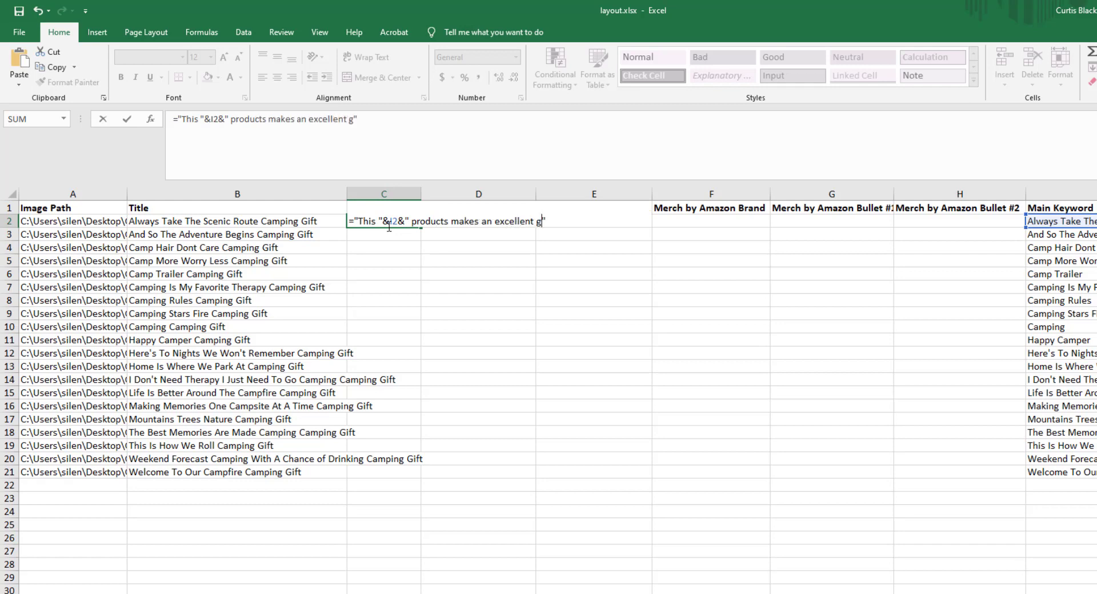
{"action": "type", "text": "one that loves camp"}
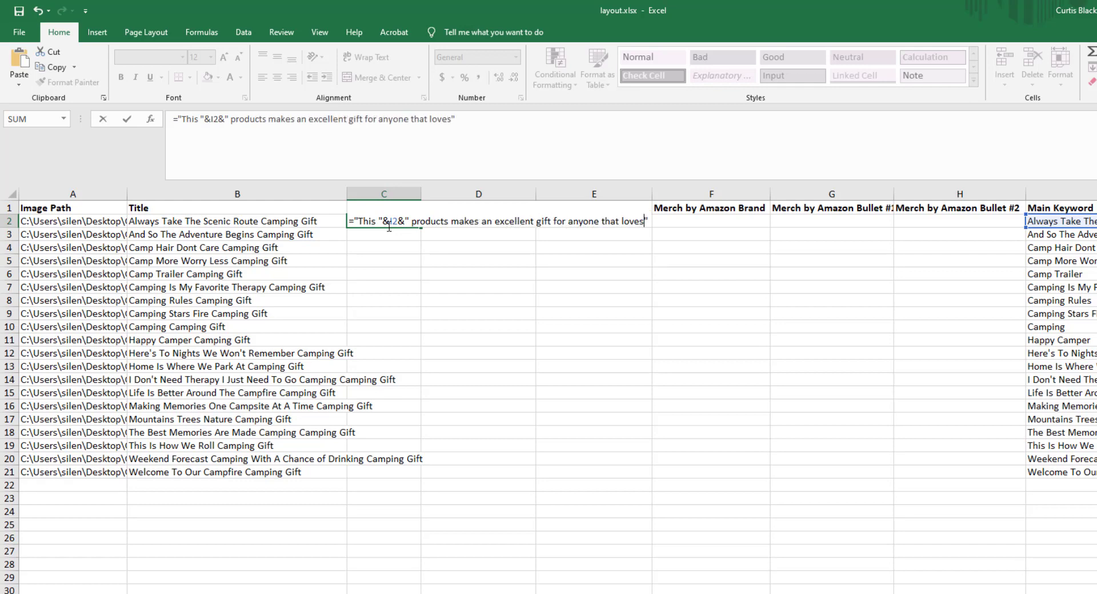
Step: Finish the C2 description formula with the closing text "Camping and outdoor adventures!" and enter it
{"action": "key", "text": "BackSpace"}
{"action": "key", "text": "BackSpace"}
{"action": "key", "text": "BackSpace"}
{"action": "key", "text": "BackSpace"}
{"action": "type", "text": "Cmap"}
{"action": "key", "text": "BackSpace"}
{"action": "key", "text": "BackSpace"}
{"action": "key", "text": "BackSpace"}
{"action": "type", "text": "amping and o"}
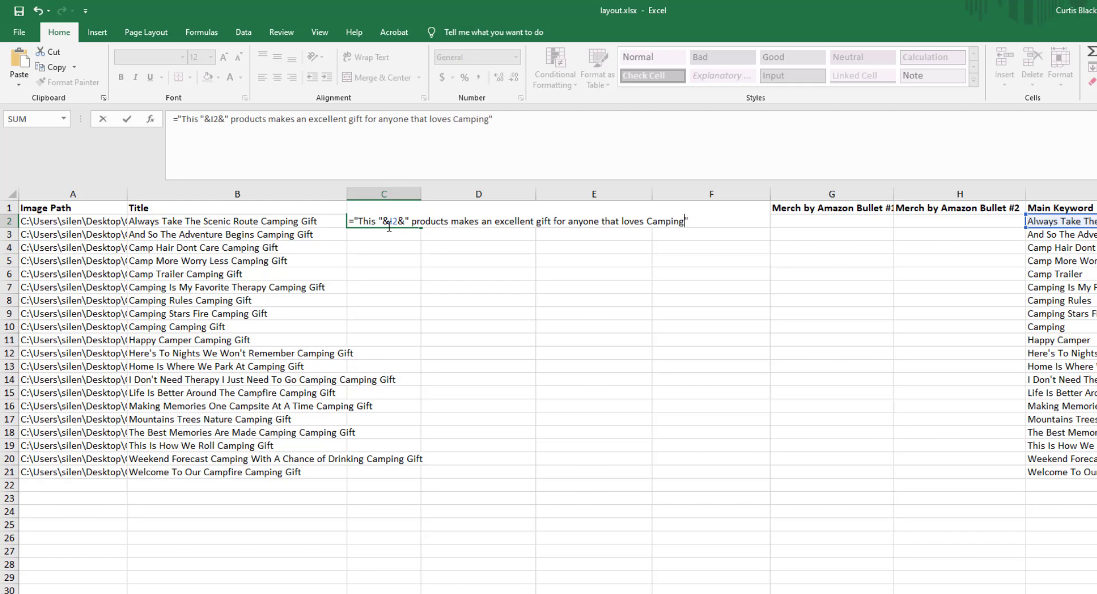
{"action": "type", "text": "utdoor adventures"}
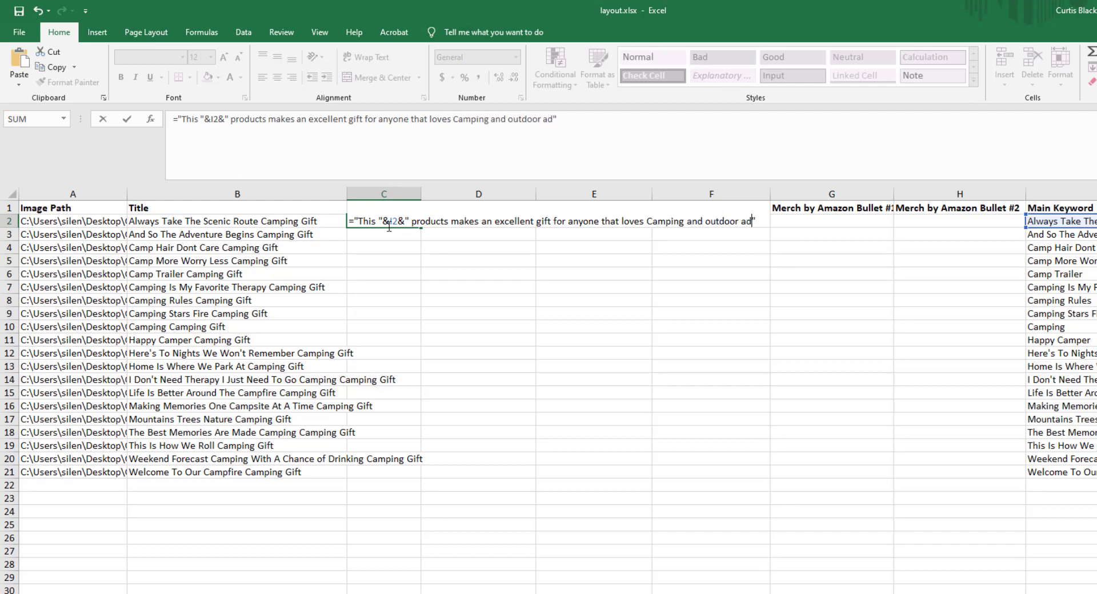
{"action": "type", "text": "!"}
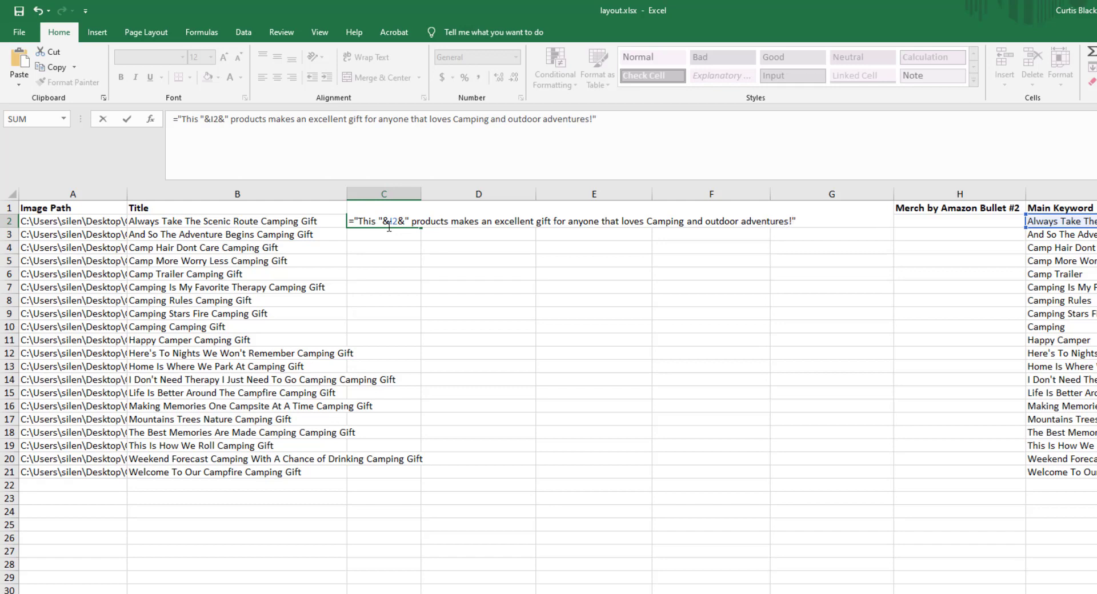
{"action": "key", "text": "Return"}
Step: Copy the description formula from C2 to all design rows, C2:C21
{"action": "left_click", "coordinate": [388, 227]}
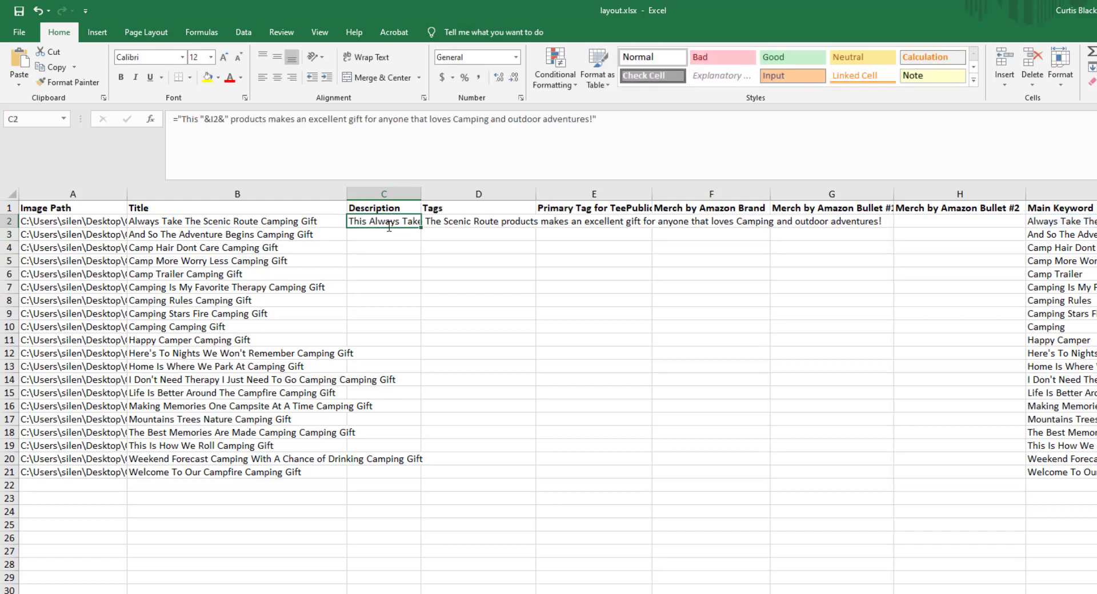
{"action": "key", "text": "ctrl+c"}
{"action": "key", "text": "Left"}
{"action": "key", "text": "Right"}
{"action": "key", "text": "Left"}
{"action": "key", "text": "ctrl+Down"}
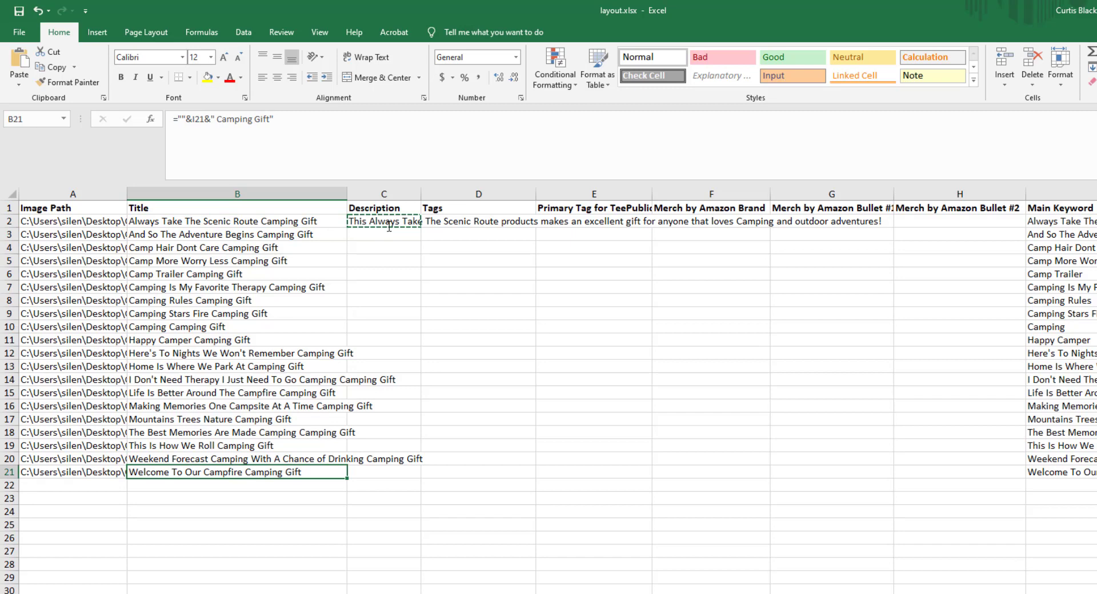
{"action": "key", "text": "Right"}
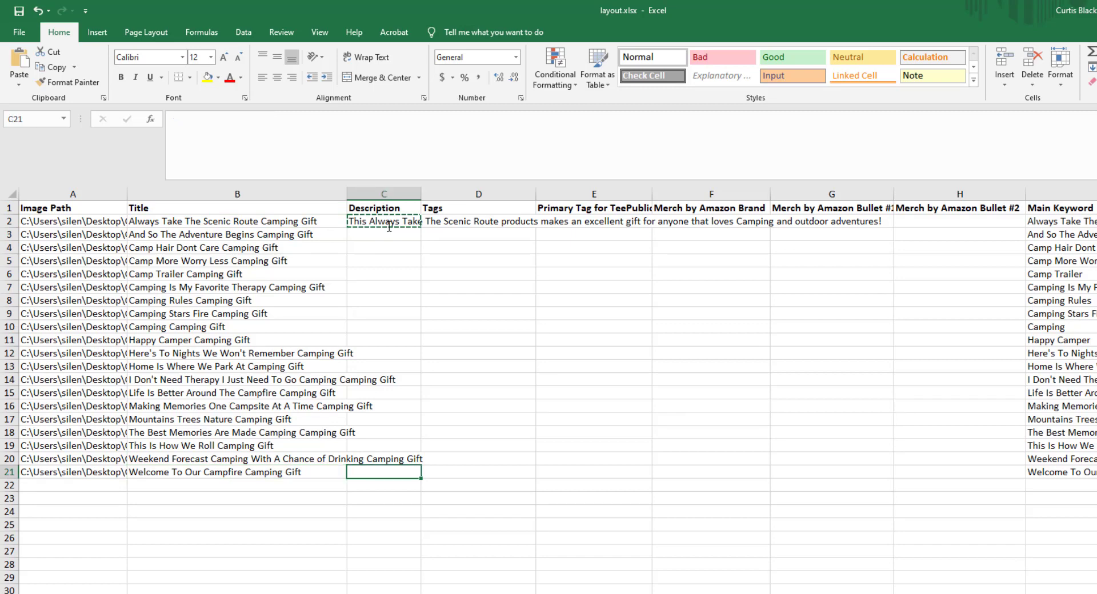
{"action": "key", "text": "ctrl+shift+Up"}
{"action": "key", "text": "ctrl+v"}
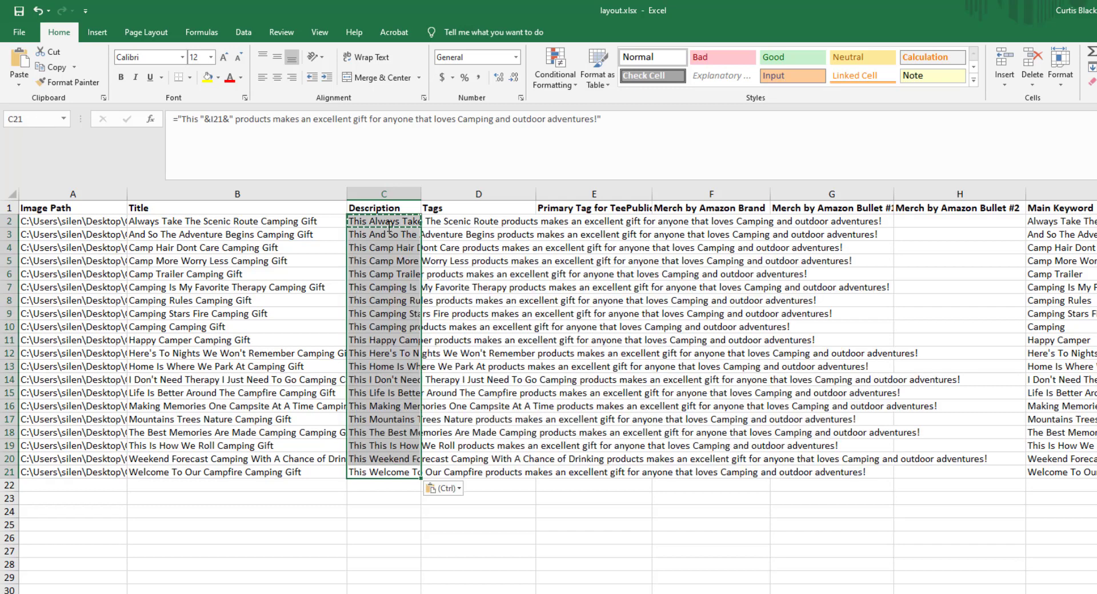
Step: Reselect the Description cells row by row from C2 downward and reapply the copied formula
{"action": "key", "text": "ctrl+Up"}
{"action": "key", "text": "Down"}
{"action": "left_click", "coordinate": [389, 227]}
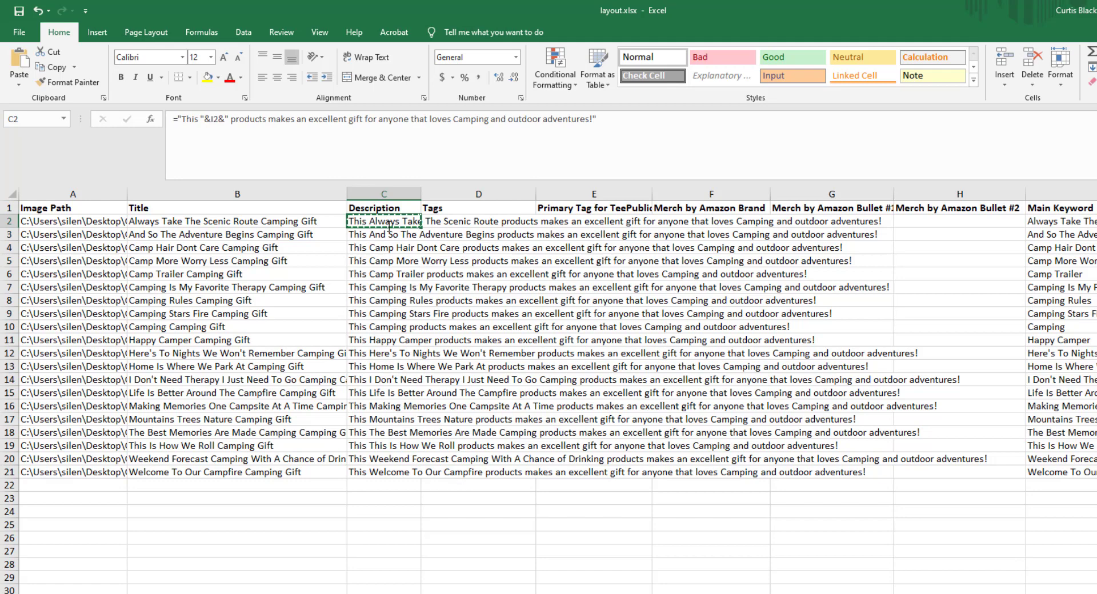
{"action": "key", "text": "shift+Down"}
{"action": "key", "text": "shift+Down"}
{"action": "key", "text": "shift+Down"}
{"action": "key", "text": "shift+Down"}
{"action": "key", "text": "shift+Down"}
{"action": "key", "text": "shift+Down"}
{"action": "key", "text": "shift+Down"}
{"action": "key", "text": "shift+Down"}
{"action": "key", "text": "shift+Down"}
{"action": "key", "text": "shift+Down"}
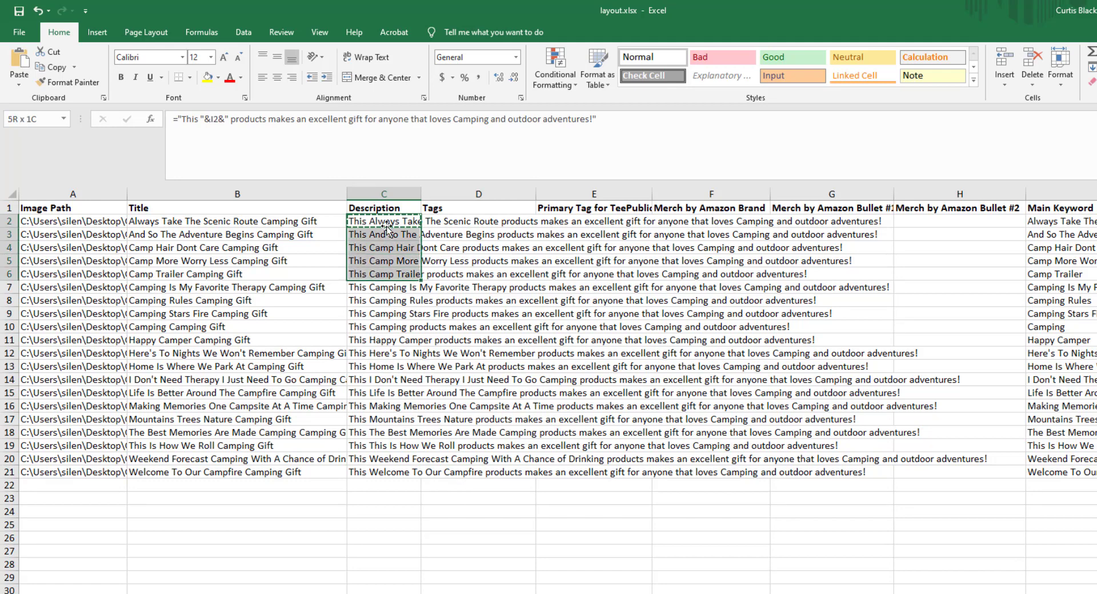
{"action": "key", "text": "shift+Down"}
{"action": "key", "text": "shift+Down"}
{"action": "key", "text": "shift+Down"}
{"action": "key", "text": "shift+Down"}
{"action": "key", "text": "shift+Down"}
{"action": "key", "text": "shift+Down"}
{"action": "key", "text": "shift+Down"}
{"action": "key", "text": "shift+Down"}
{"action": "key", "text": "shift+Down"}
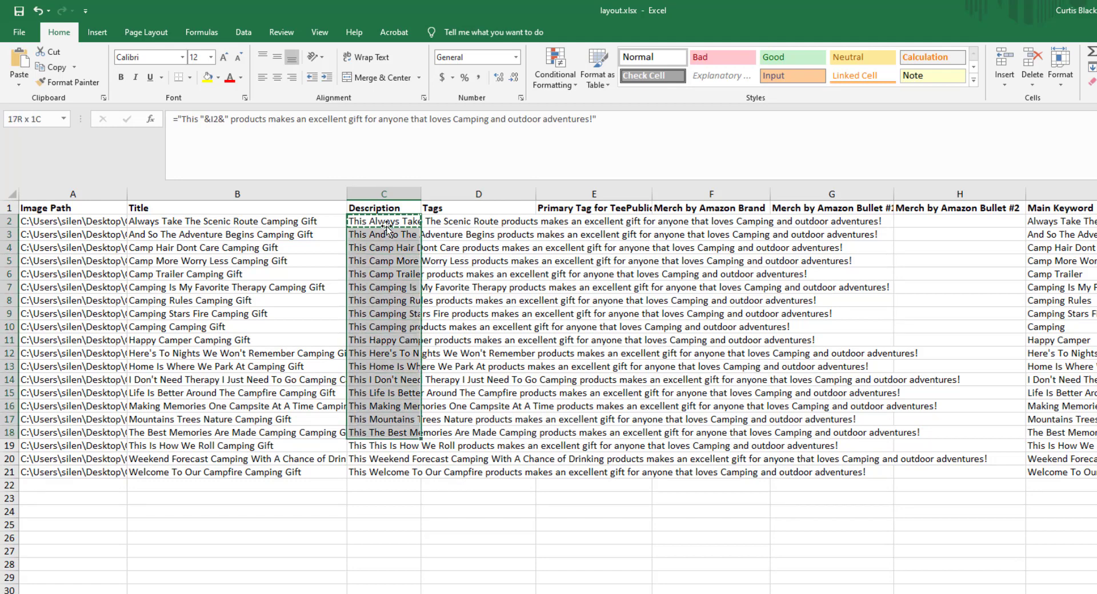
{"action": "key", "text": "ctrl+v"}
{"action": "left_click", "coordinate": [387, 228]}
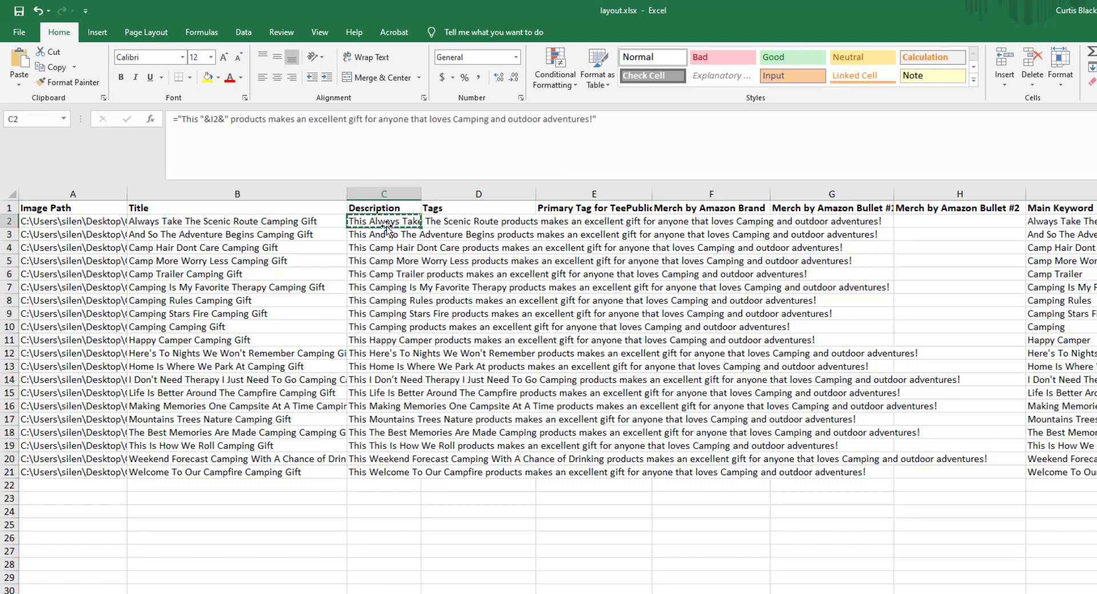
{"action": "key", "text": "Escape"}
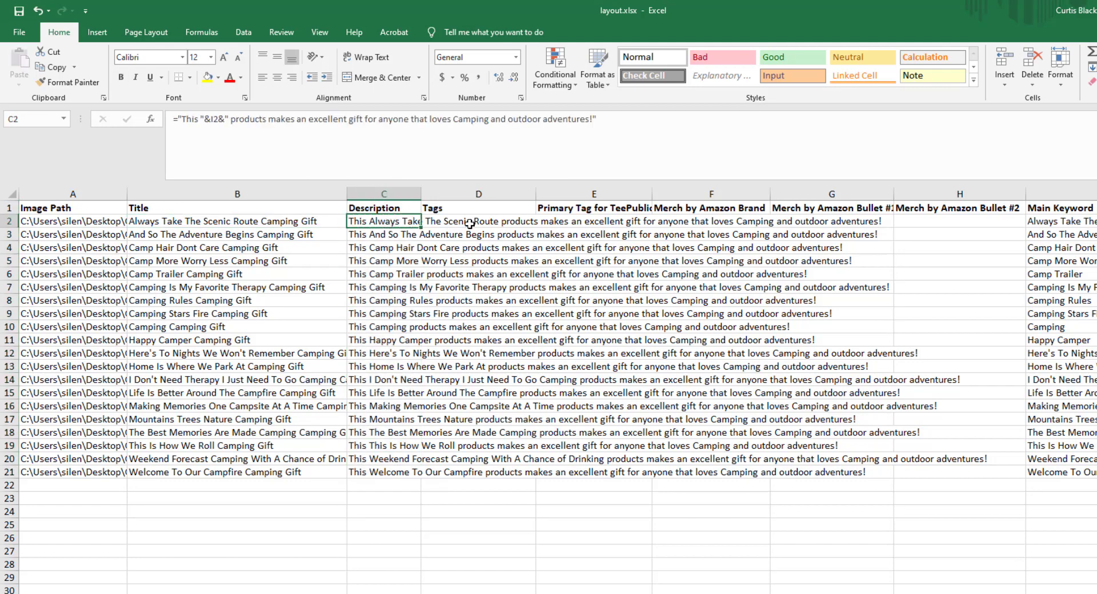
Step: Paste the prepared tag list formula, running from "camping, hiking, nature" to "outdoor, travel", into Tags cell D2
{"action": "left_click", "coordinate": [488, 223]}
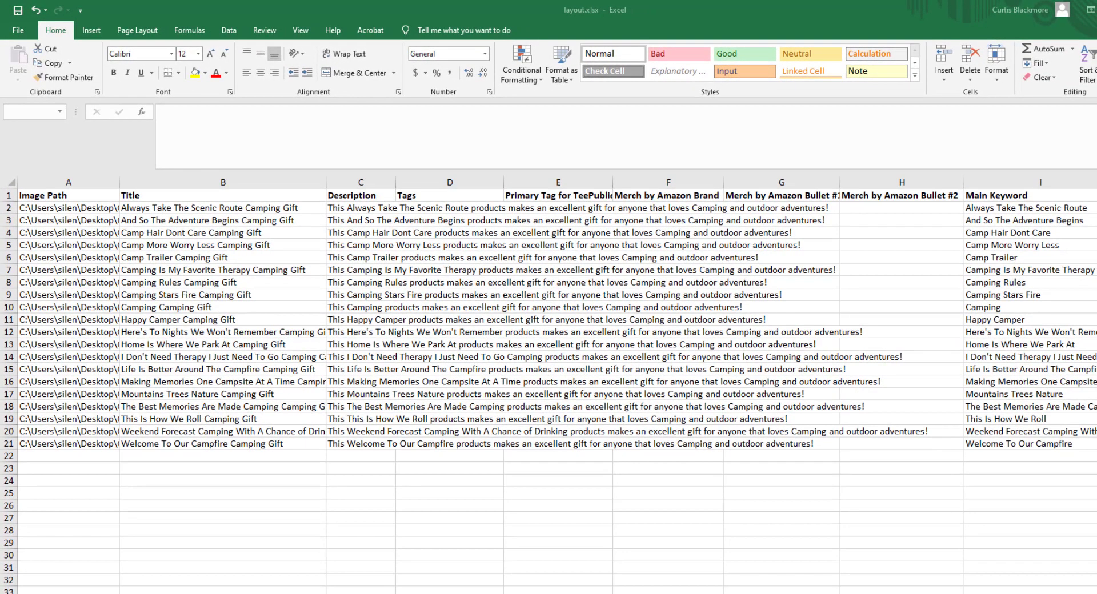
{"action": "left_click", "coordinate": [445, 209]}
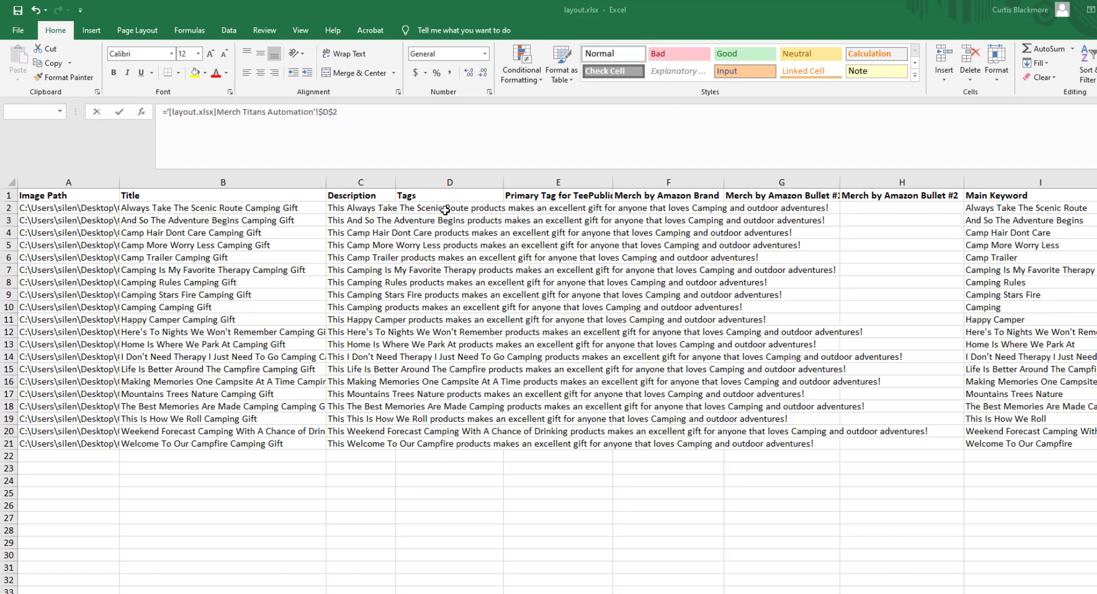
{"action": "left_click", "coordinate": [448, 208]}
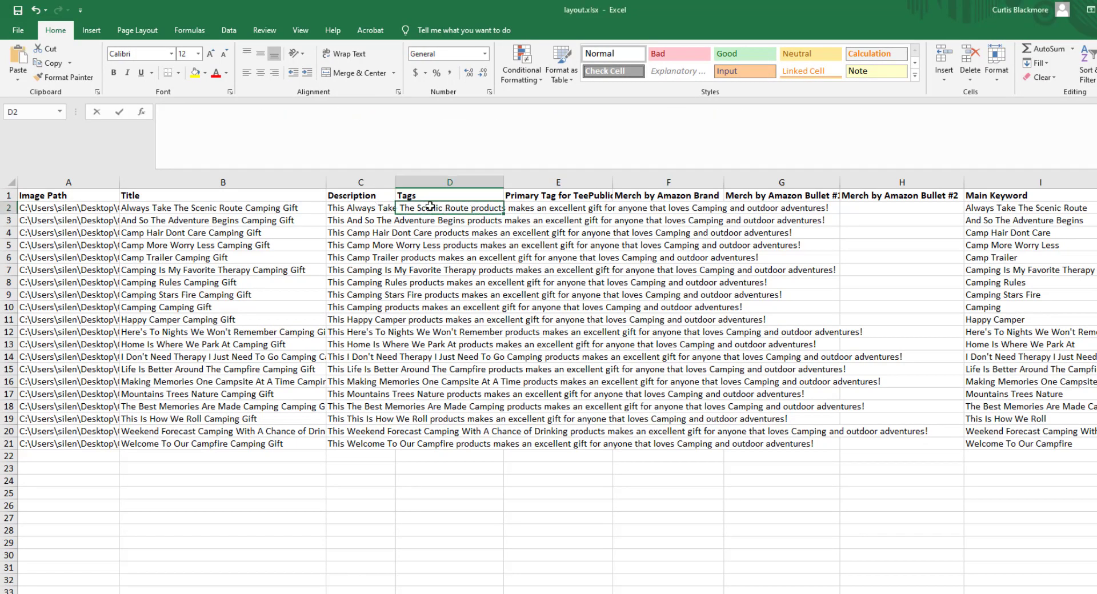
{"action": "key", "text": "ctrl+v"}
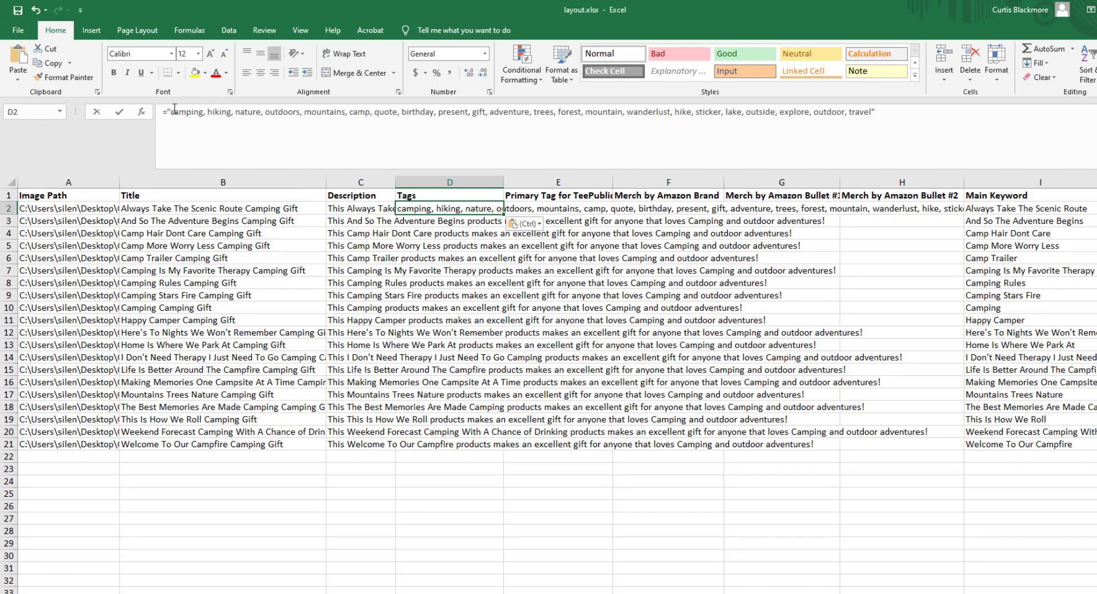
{"action": "key", "text": "Escape"}
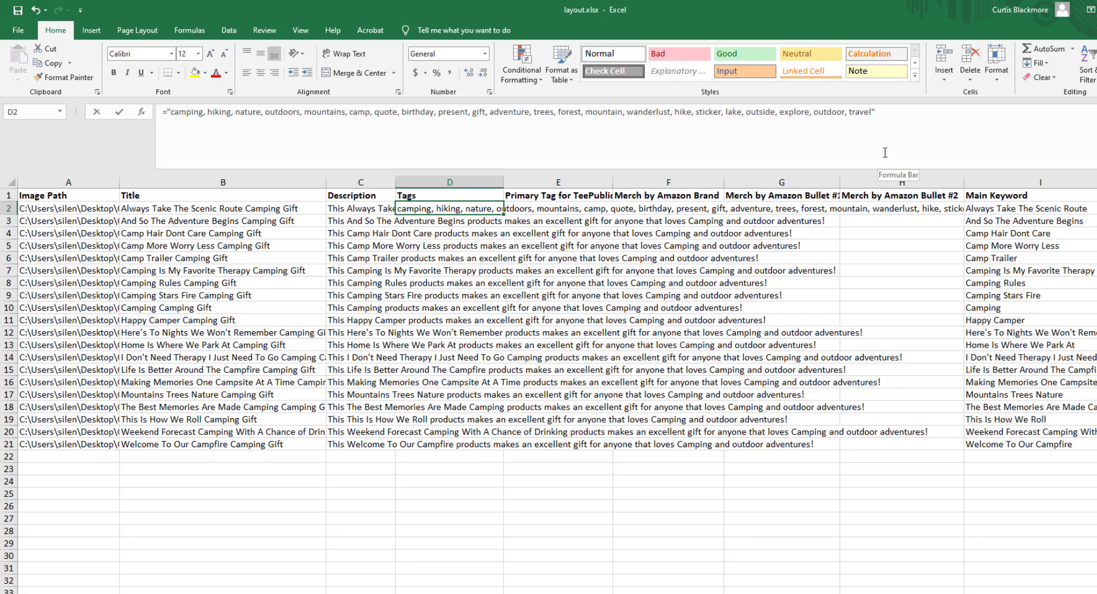
Step: Replace the D2 formula with the plain tag list "camping, hiking, nature, outdoors, mountains, camp, quote, birthday, present, gift, adventure"
{"action": "key", "text": "Right"}
{"action": "key", "text": "Right"}
{"action": "key", "text": "Left"}
{"action": "key", "text": "Left"}
{"action": "type", "text": "camping, hiking"}
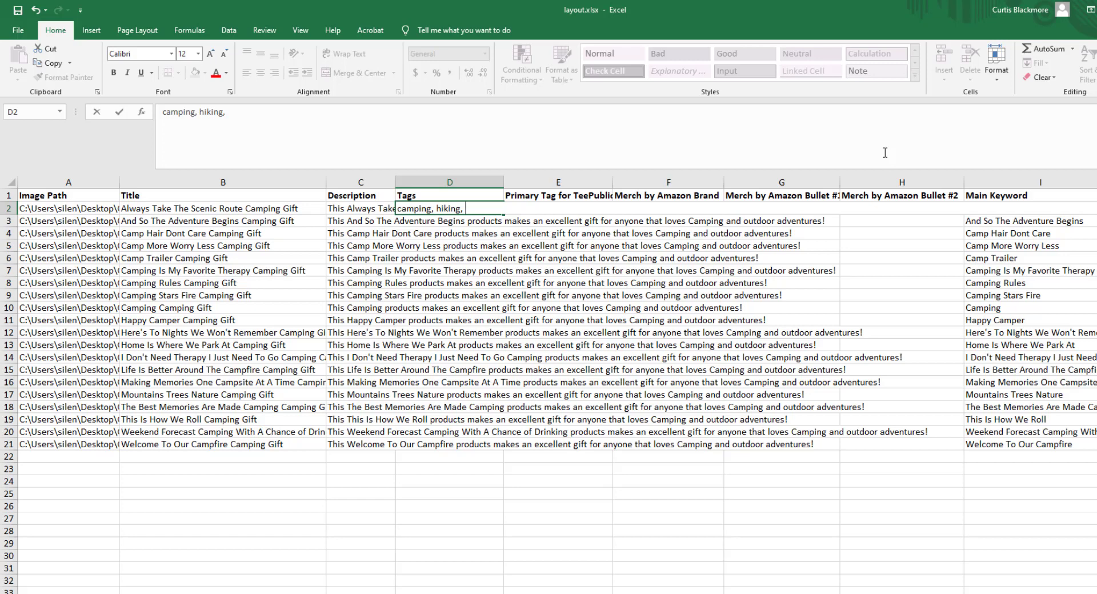
{"action": "type", "text": "nature, outdoors, mountains, camp, quote, bit"}
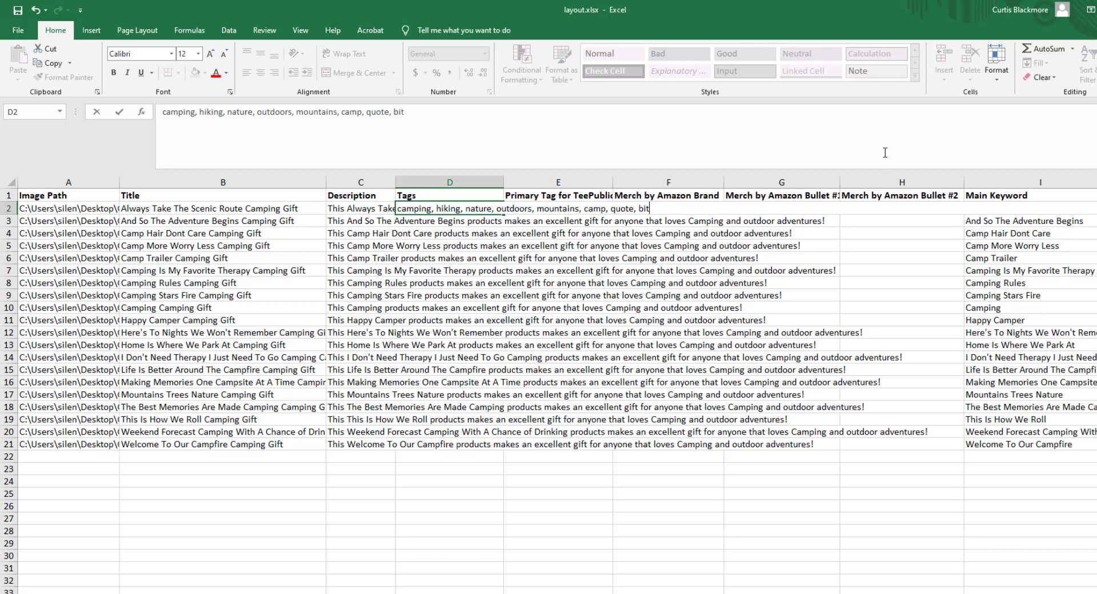
{"action": "key", "text": "BackSpace"}
{"action": "type", "text": "rthday, present, gift, ade"}
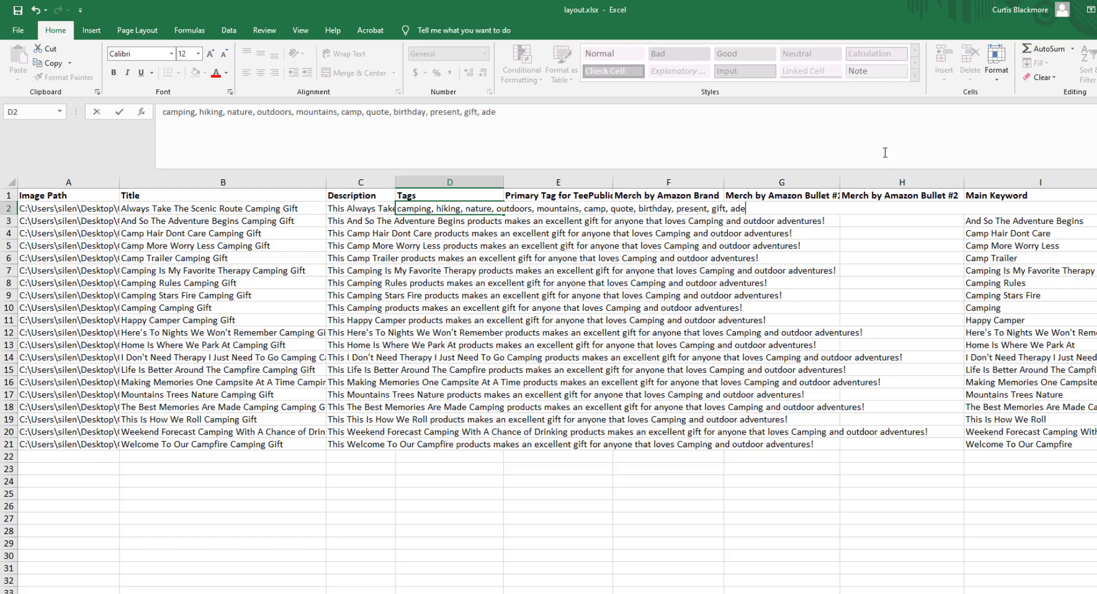
{"action": "key", "text": "BackSpace"}
{"action": "type", "text": "venture"}
{"action": "key", "text": "Return"}
{"action": "key", "text": "Up"}
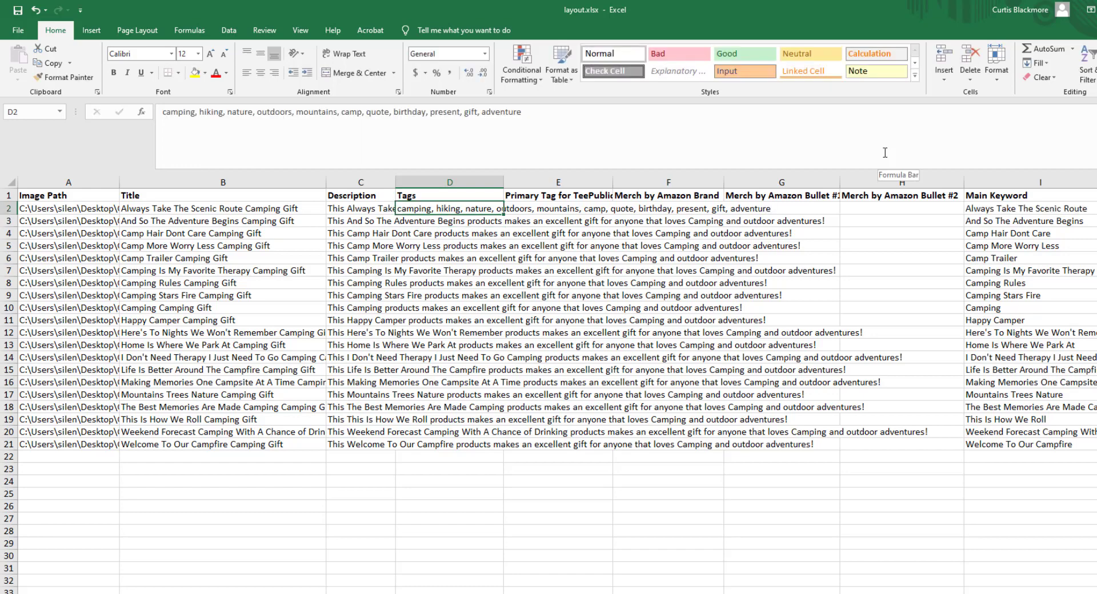
Step: Copy the D2 tag list to the Tags cells of all design rows, D2:D21
{"action": "key", "text": "ctrl+c"}
{"action": "key", "text": "Left"}
{"action": "key", "text": "ctrl+Down"}
{"action": "key", "text": "Right"}
{"action": "key", "text": "ctrl+shift+Up"}
{"action": "key", "text": "ctrl+v"}
{"action": "key", "text": "Escape"}
{"action": "key", "text": "ctrl+Up"}
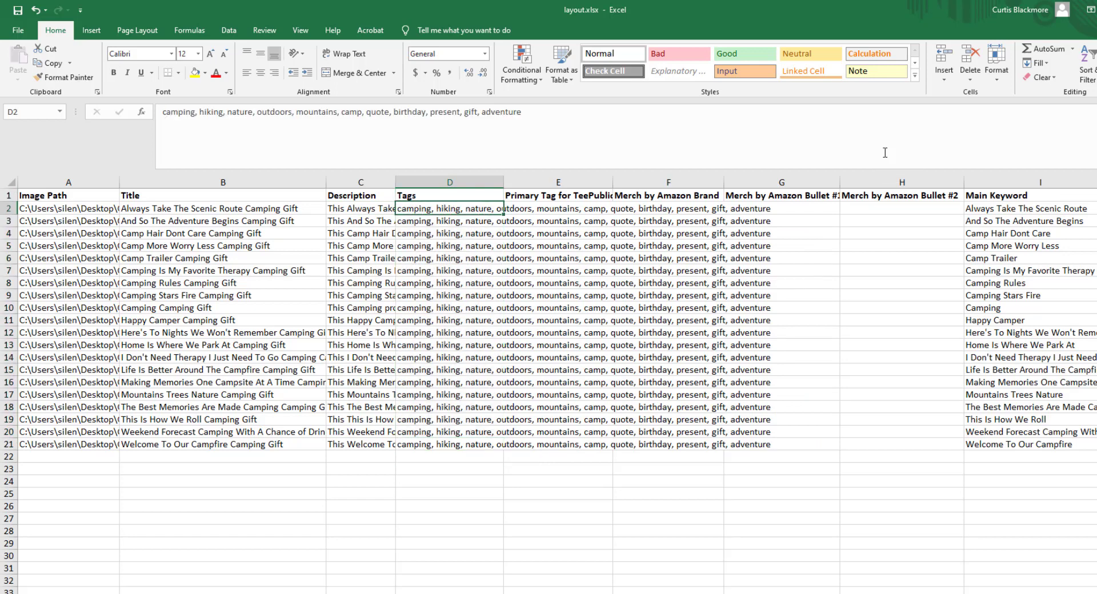
Step: Examine the tag list in several Tags cells between D2 and the end of the column
{"action": "left_click", "coordinate": [424, 220]}
{"action": "left_click", "coordinate": [451, 273]}
{"action": "left_click", "coordinate": [448, 318]}
{"action": "left_click", "coordinate": [438, 459]}
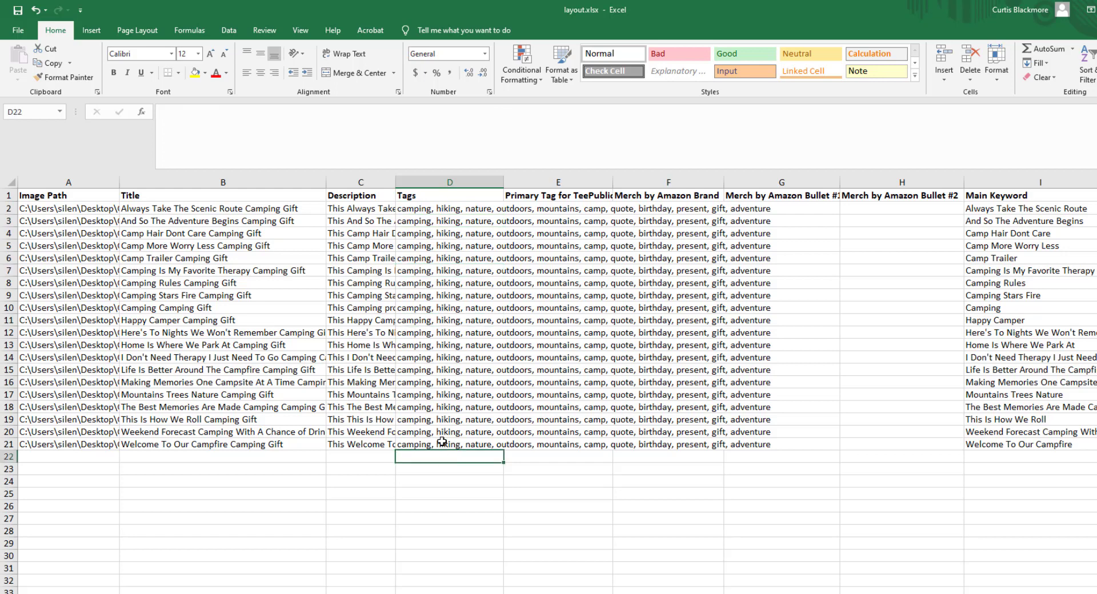
{"action": "left_click", "coordinate": [448, 210]}
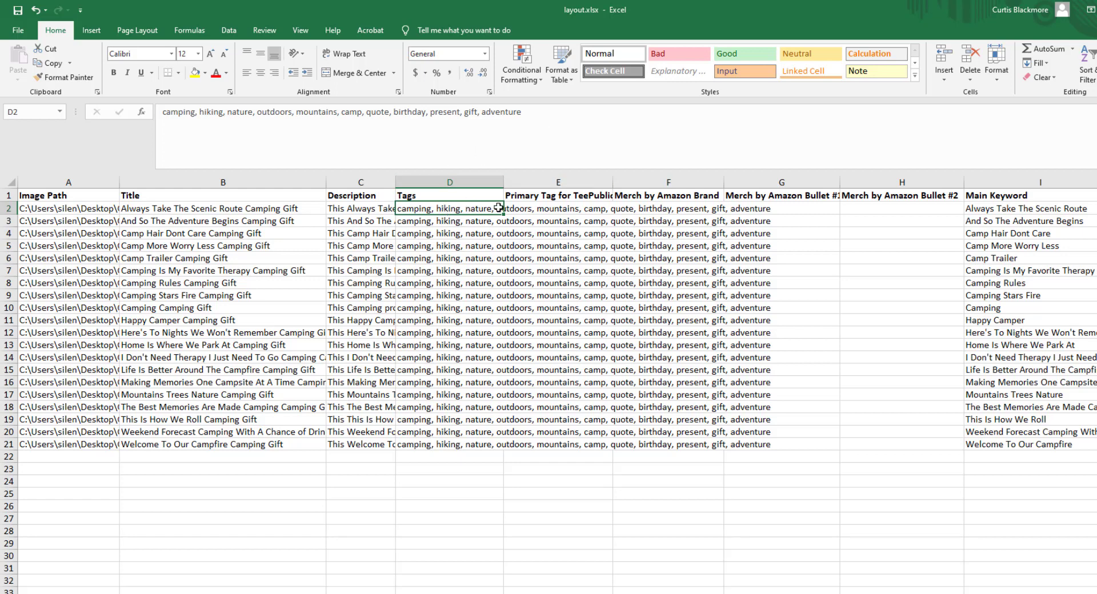
{"action": "left_click", "coordinate": [469, 235]}
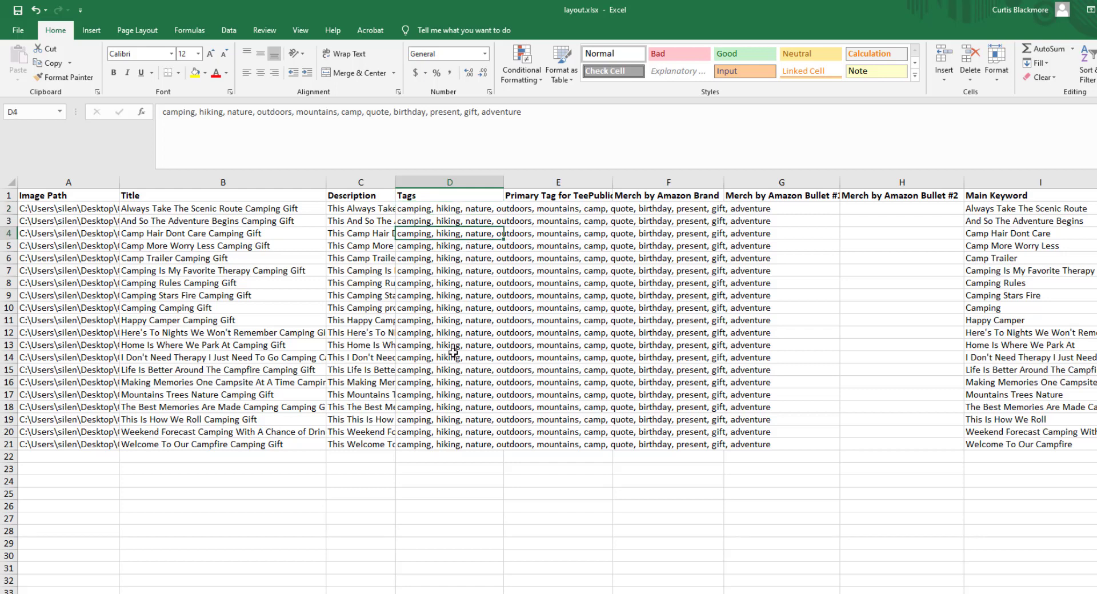
{"action": "left_click", "coordinate": [444, 441]}
{"action": "left_click", "coordinate": [435, 210]}
{"action": "left_click", "coordinate": [536, 208]}
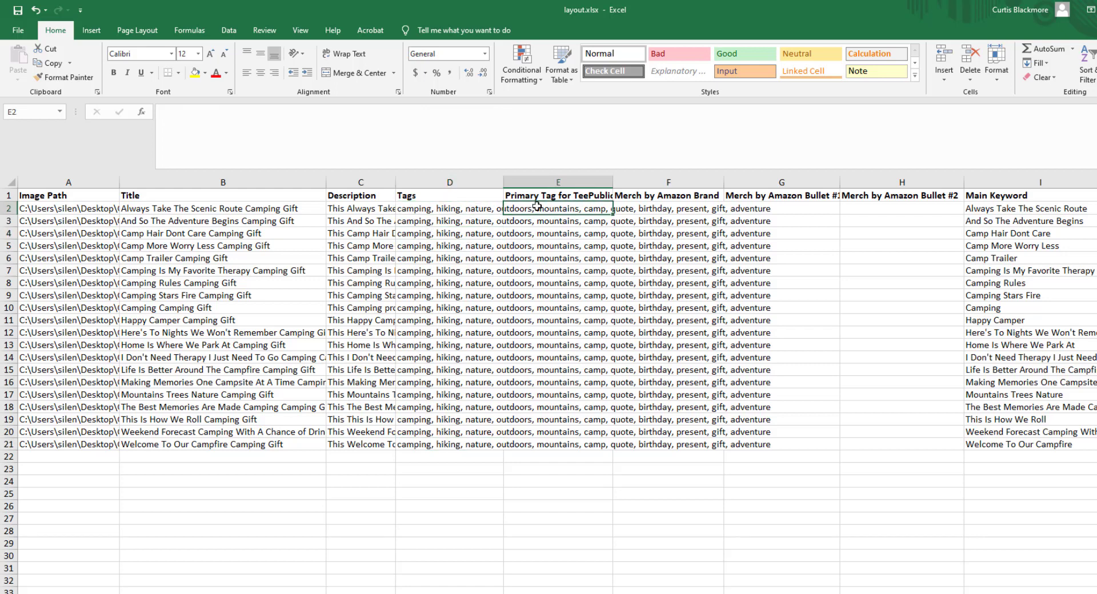
{"action": "type", "text": "=\"{\""}
{"action": "key", "text": "Left"}
{"action": "key", "text": "BackSpace"}
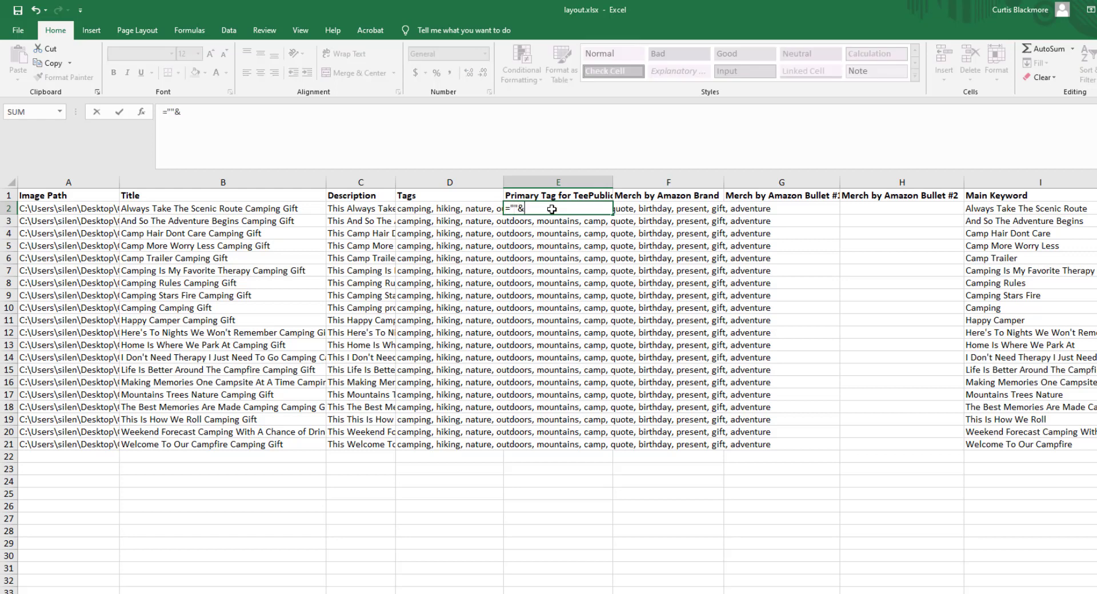
{"action": "key", "text": "Escape"}
Step: Copy the main keywords from I2:I21 and paste them as values into the Primary Tag for TeePublic cells starting at E2
{"action": "left_click", "coordinate": [985, 210]}
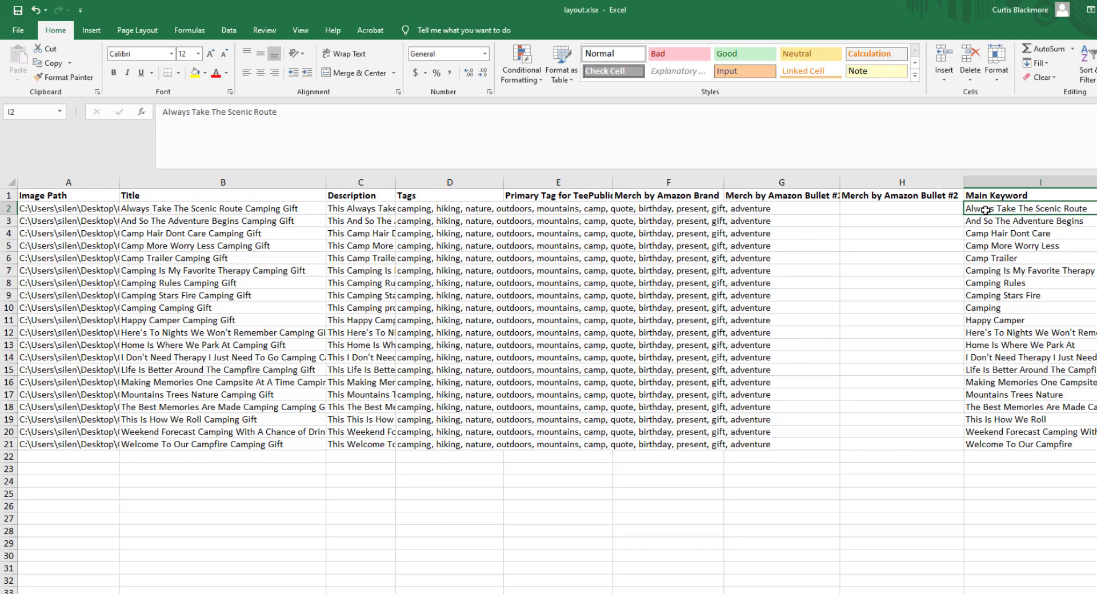
{"action": "key", "text": "ctrl+shift+Down"}
{"action": "key", "text": "ctrl+c"}
{"action": "right_click", "coordinate": [551, 212]}
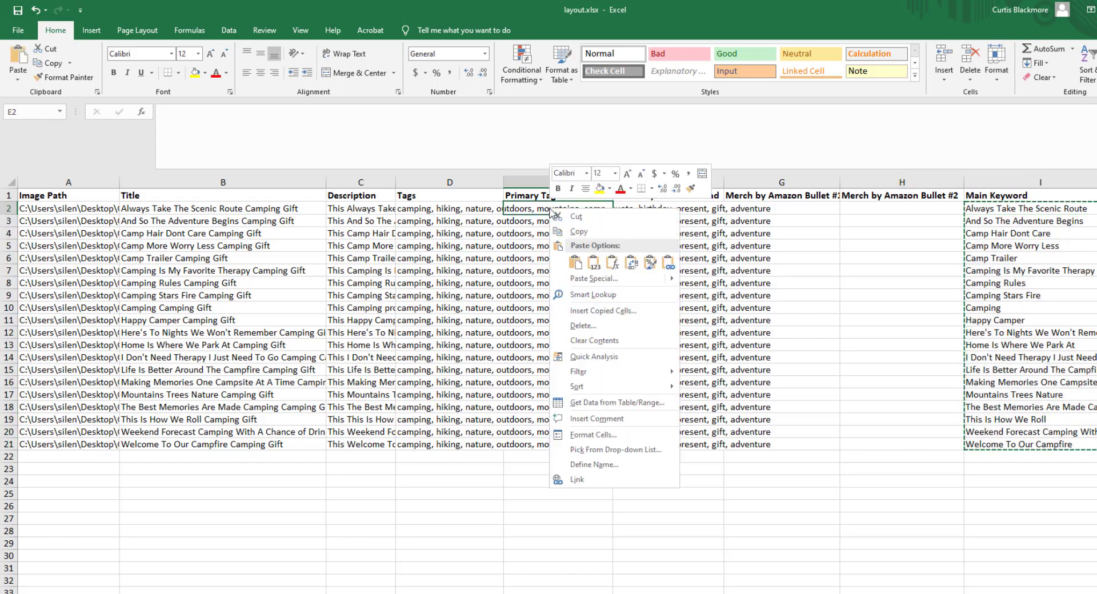
{"action": "left_click", "coordinate": [594, 266]}
{"action": "left_click", "coordinate": [549, 222]}
{"action": "left_click", "coordinate": [545, 210]}
{"action": "left_click", "coordinate": [418, 207]}
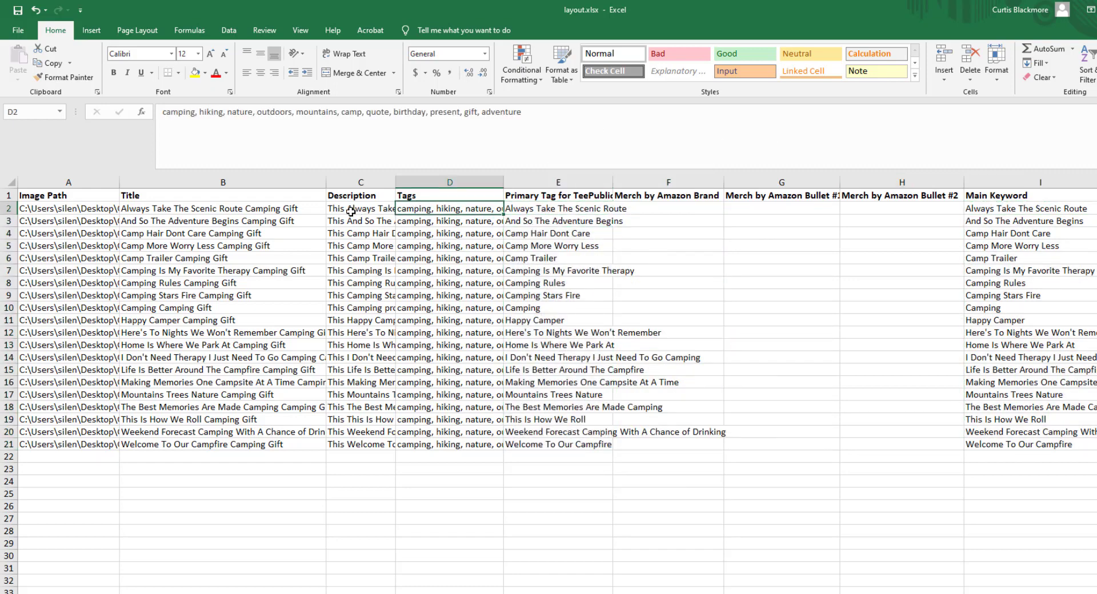
Step: Review the Title, Description, Tags and Primary Tag columns and the Merch by Amazon brand and bullet headers
{"action": "left_click", "coordinate": [222, 181]}
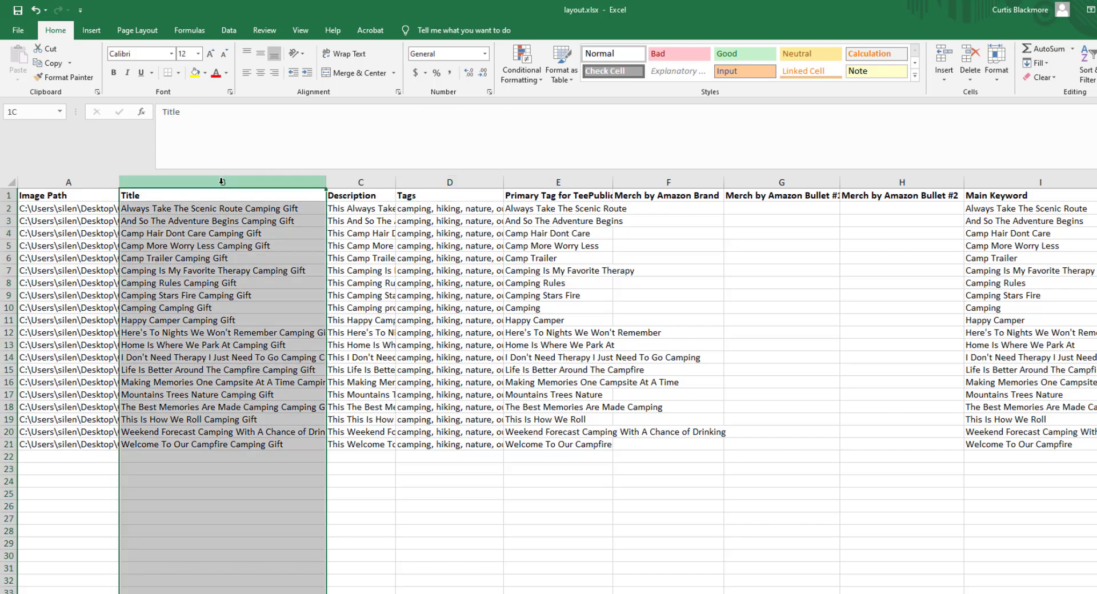
{"action": "left_click", "coordinate": [361, 182]}
{"action": "left_click", "coordinate": [450, 182]}
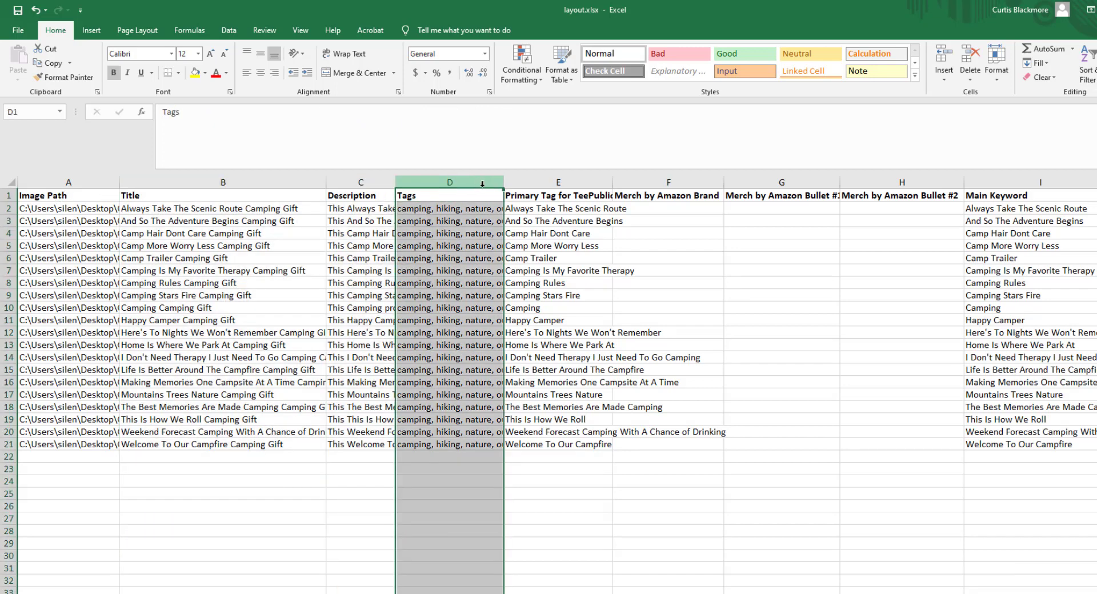
{"action": "left_click", "coordinate": [557, 182]}
{"action": "left_click", "coordinate": [666, 209]}
{"action": "left_click", "coordinate": [757, 197]}
{"action": "left_click", "coordinate": [900, 198]}
{"action": "left_click", "coordinate": [667, 196]}
Step: Fill the Merch by Amazon Brand cells F2:F21 with "Camping Clothes Co"
{"action": "left_click", "coordinate": [668, 208]}
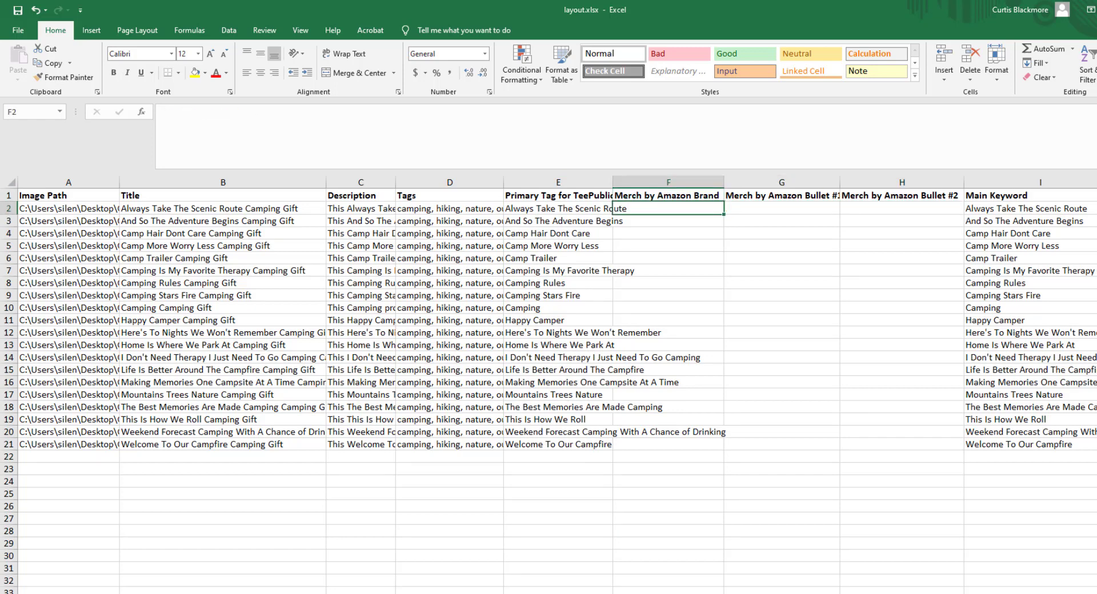
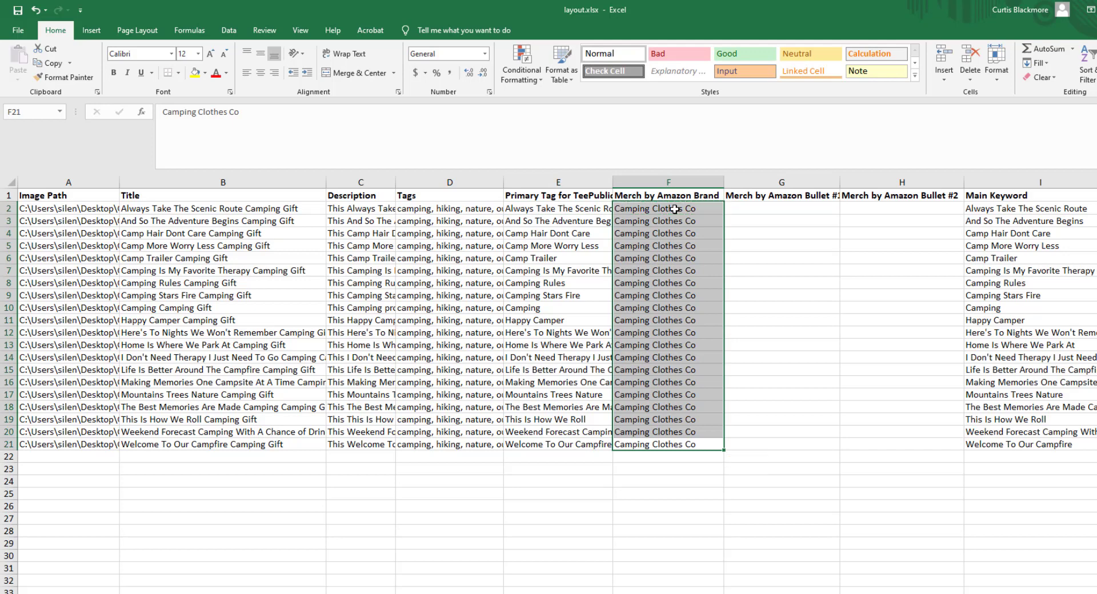
{"action": "key", "text": "ctrl+Up"}
{"action": "key", "text": "Down"}
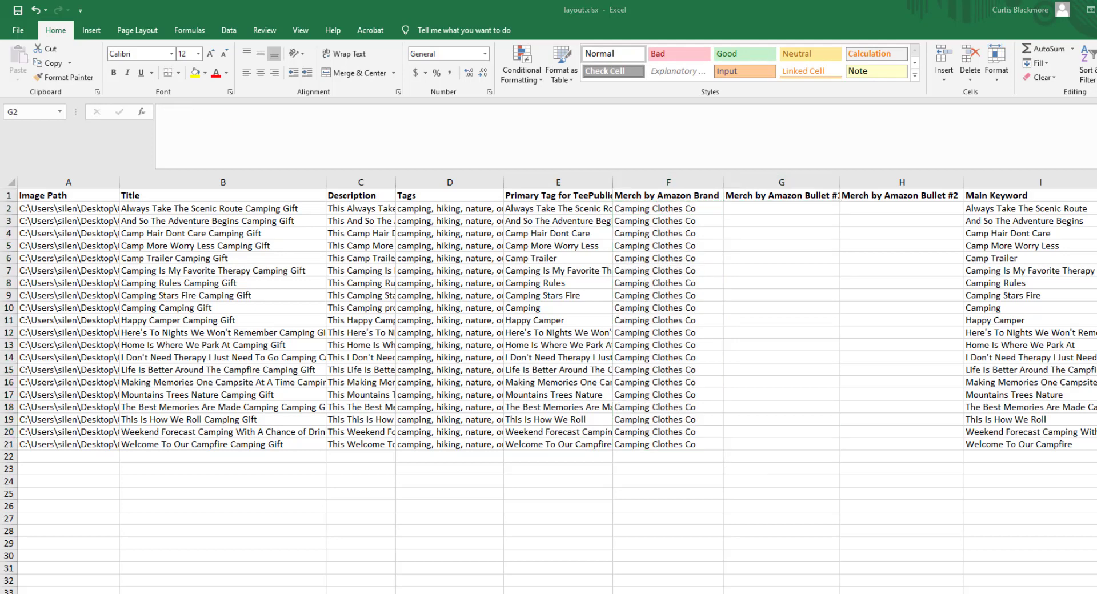
Step: Enter "This funny camping related products makes an excellent gift for anyone that enjoys nature, the outdoors, and camping in general." in Bullet #1 cell G2
{"action": "left_click", "coordinate": [755, 207]}
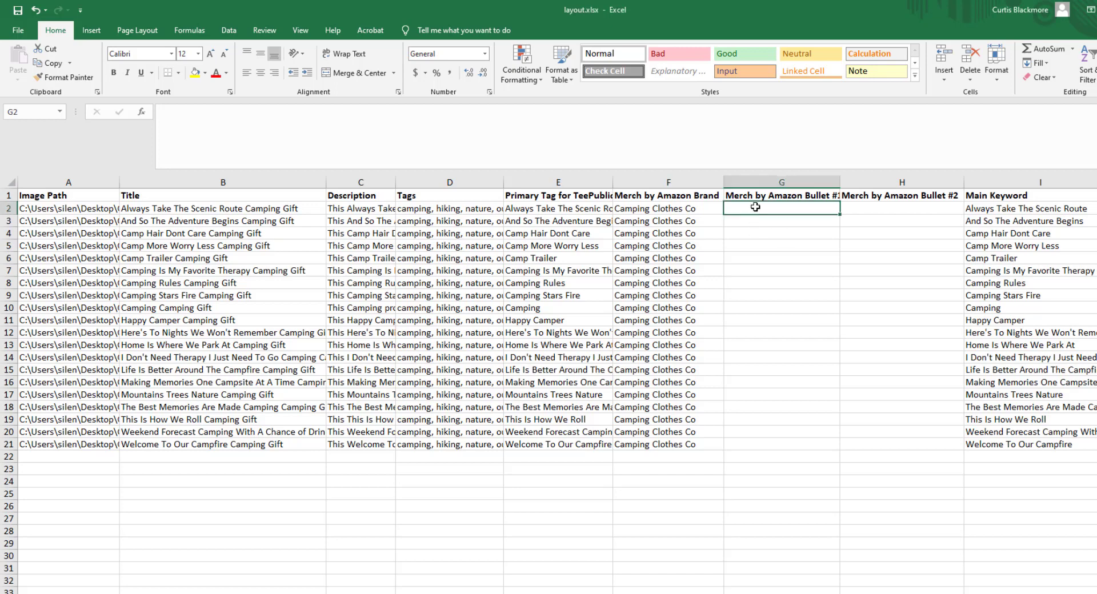
{"action": "type", "text": "This funny camping related pro"}
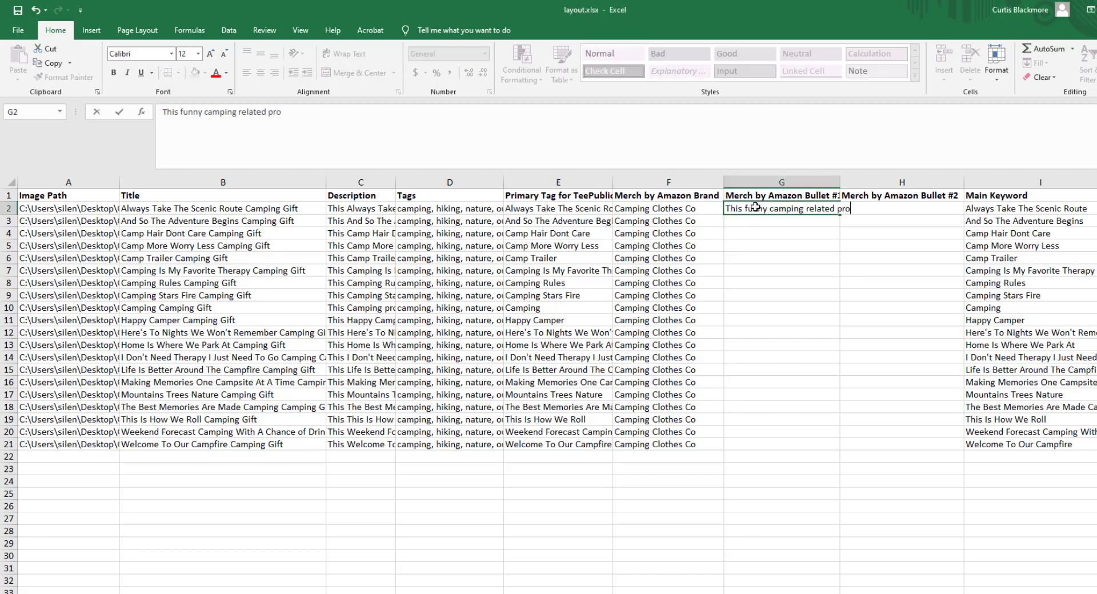
{"action": "type", "text": "ducts makes an exce"}
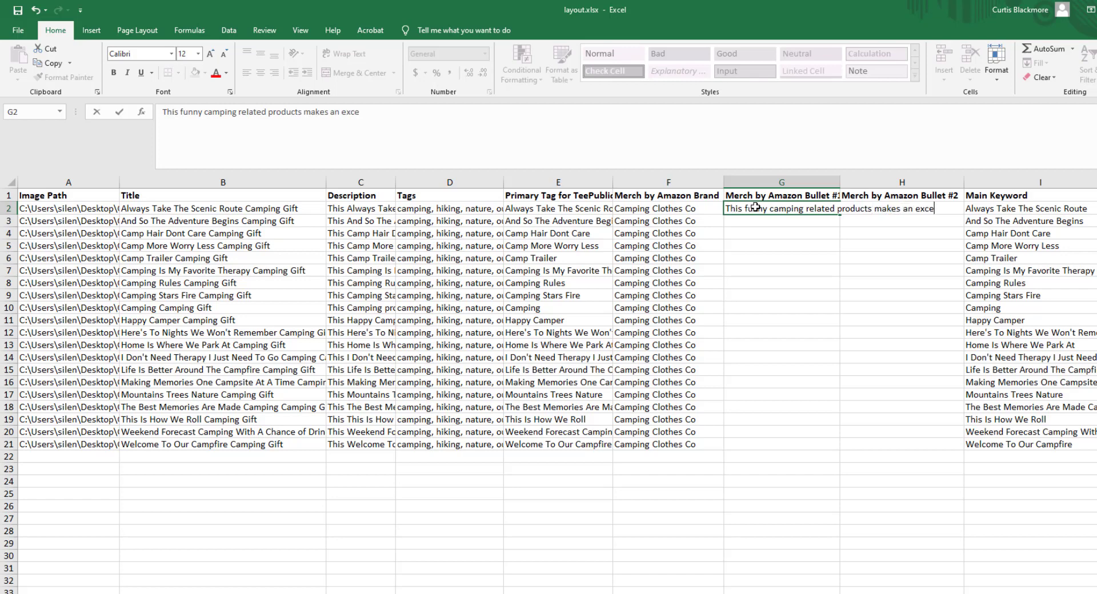
{"action": "type", "text": "llent gift for anyone that enjoys nature,"}
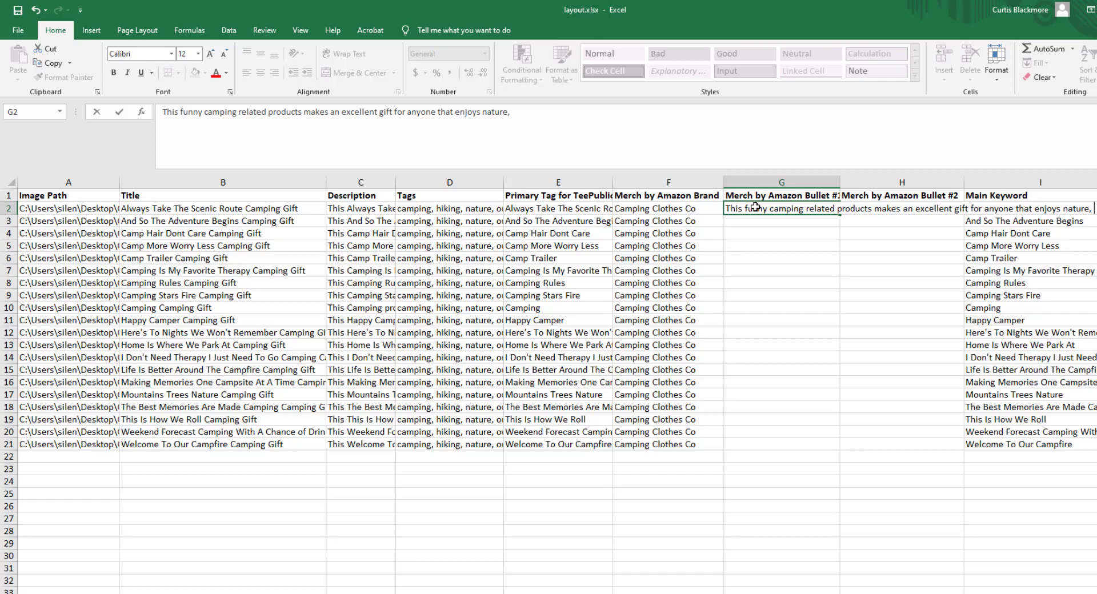
{"action": "type", "text": " the outdoors, and camping in general."}
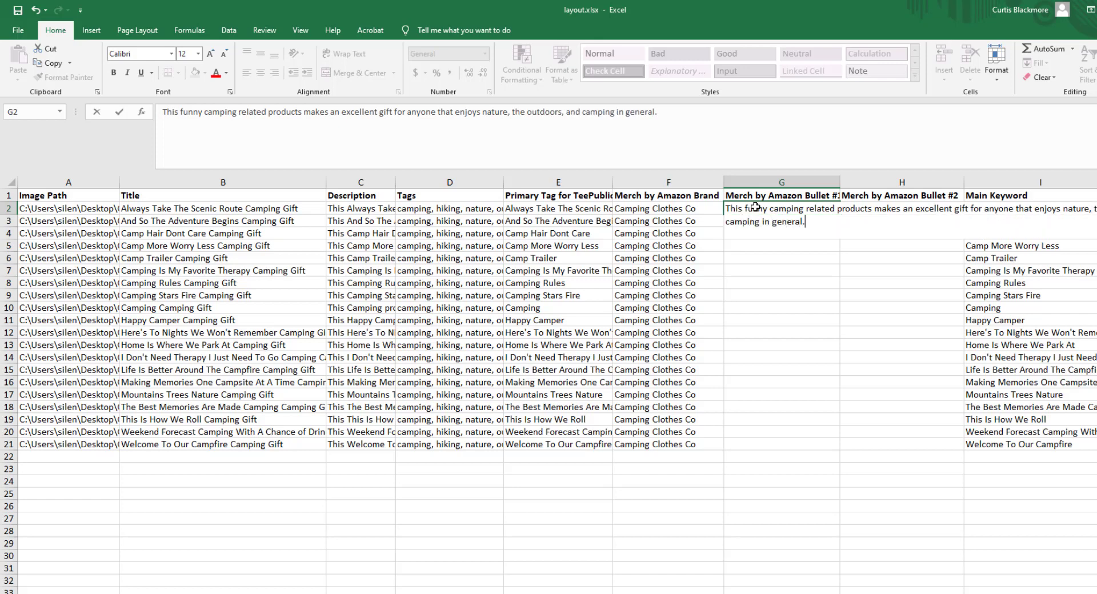
{"action": "key", "text": "Return"}
Step: Copy the G2 bullet text to the Merch by Amazon Bullet #1 cells of all design rows, G2:G21
{"action": "key", "text": "Up"}
{"action": "key", "text": "Left"}
{"action": "key", "text": "ctrl+Down"}
{"action": "key", "text": "Right"}
{"action": "key", "text": "ctrl+Up"}
{"action": "key", "text": "ctrl+c"}
{"action": "key", "text": "Left"}
{"action": "key", "text": "ctrl+Down"}
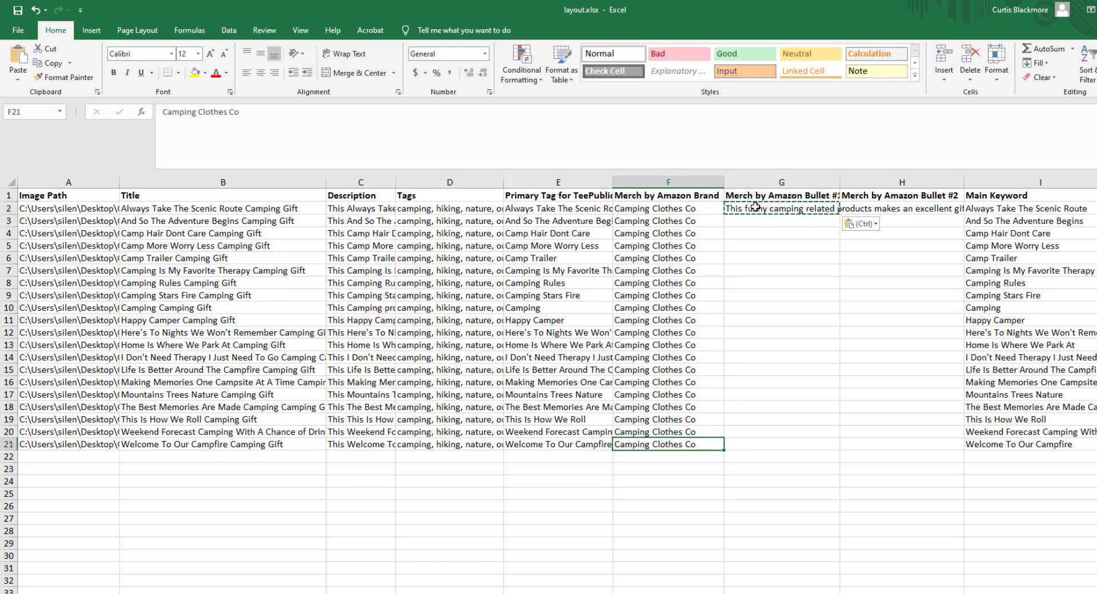
{"action": "key", "text": "Right"}
{"action": "key", "text": "ctrl+shift+Up"}
{"action": "key", "text": "ctrl+v"}
{"action": "key", "text": "Escape"}
Step: Review the Bullet #1 text across G2:G21 and the Merch by Amazon Bullet #2 header and its first cell
{"action": "left_click", "coordinate": [916, 212]}
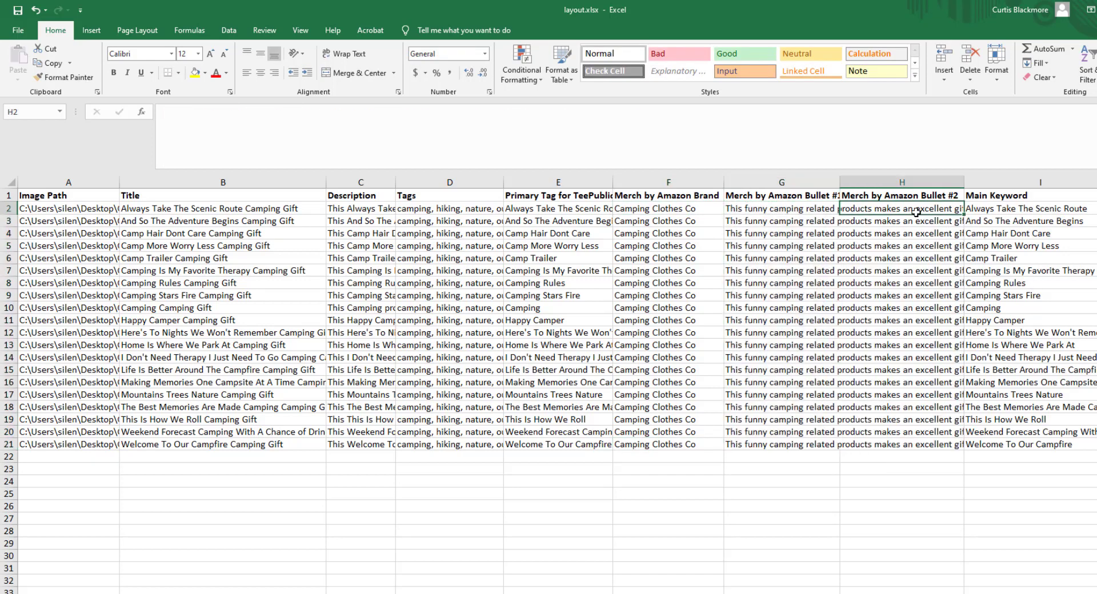
{"action": "left_click", "coordinate": [794, 211]}
{"action": "left_click", "coordinate": [779, 222]}
{"action": "left_click", "coordinate": [775, 232]}
{"action": "left_click", "coordinate": [773, 252]}
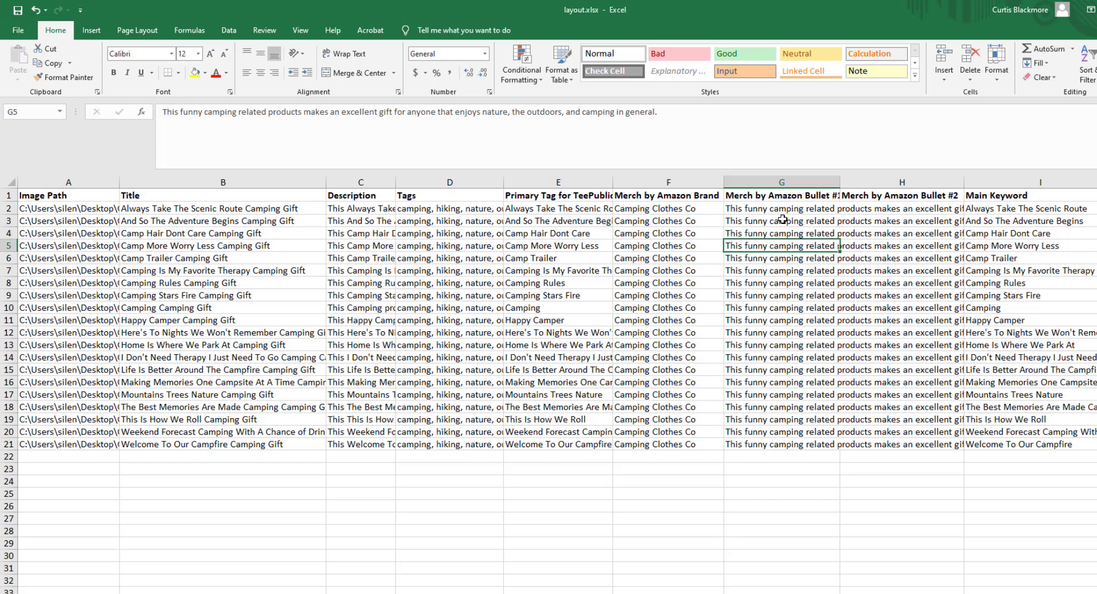
{"action": "left_click_drag", "start_coordinate": [788, 207], "coordinate": [783, 443]}
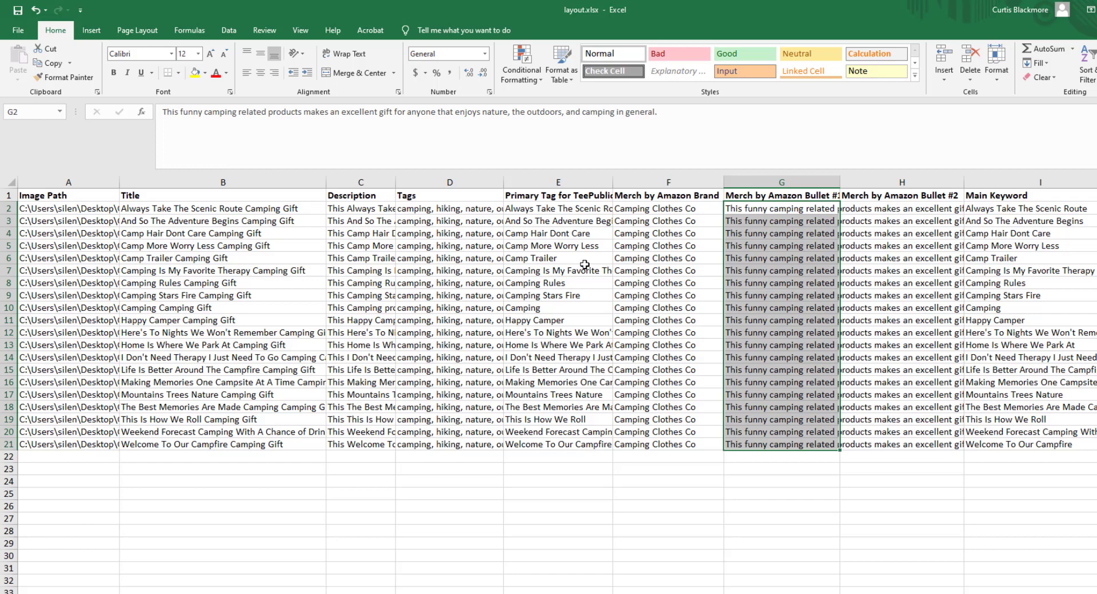
{"action": "left_click", "coordinate": [740, 219]}
{"action": "left_click", "coordinate": [749, 211]}
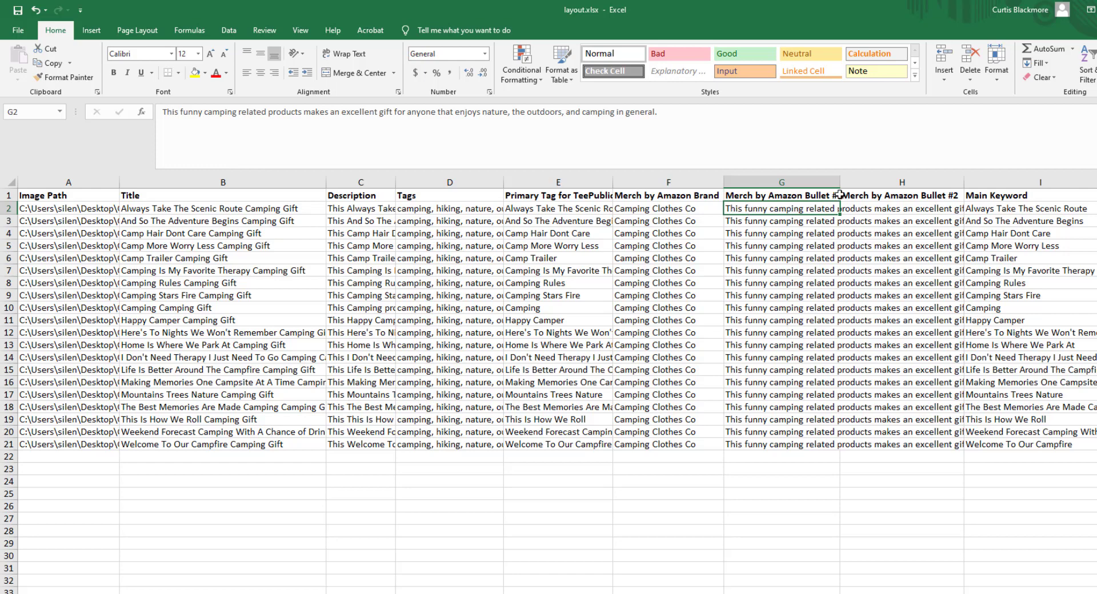
{"action": "left_click", "coordinate": [874, 208]}
{"action": "left_click", "coordinate": [890, 195]}
{"action": "left_click", "coordinate": [892, 209]}
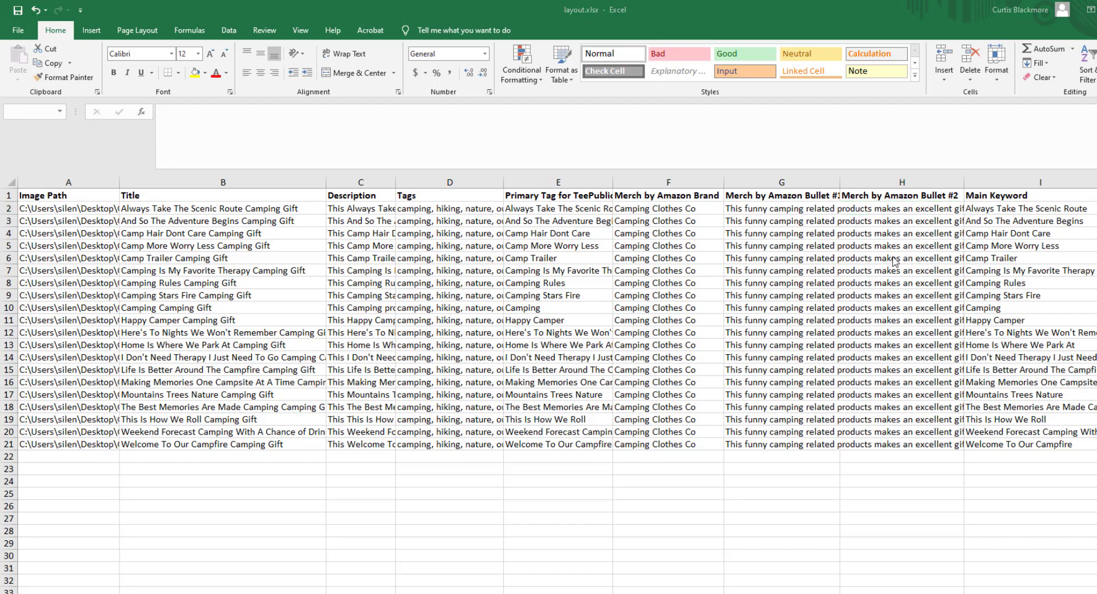
Step: Enter "Makes an excellent birthday or camping gift for anyone that enjoys camping." in Merch by Amazon Bullet #2 cell H2
{"action": "left_click", "coordinate": [901, 208]}
{"action": "type", "text": "Makes"}
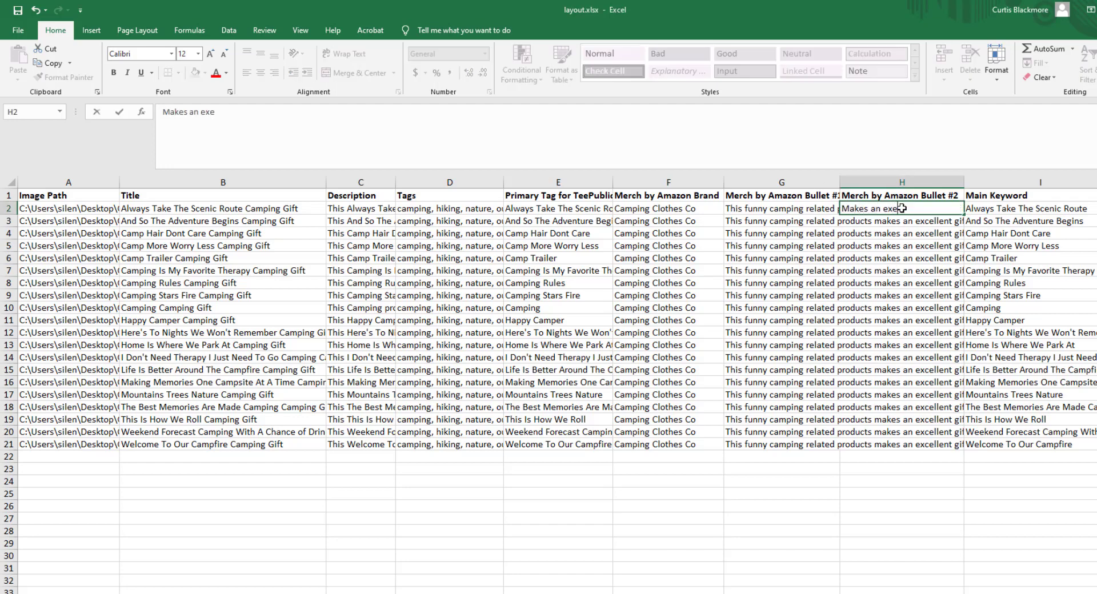
{"action": "type", "text": " an excellent birthday or camping gift for anyone that enj"}
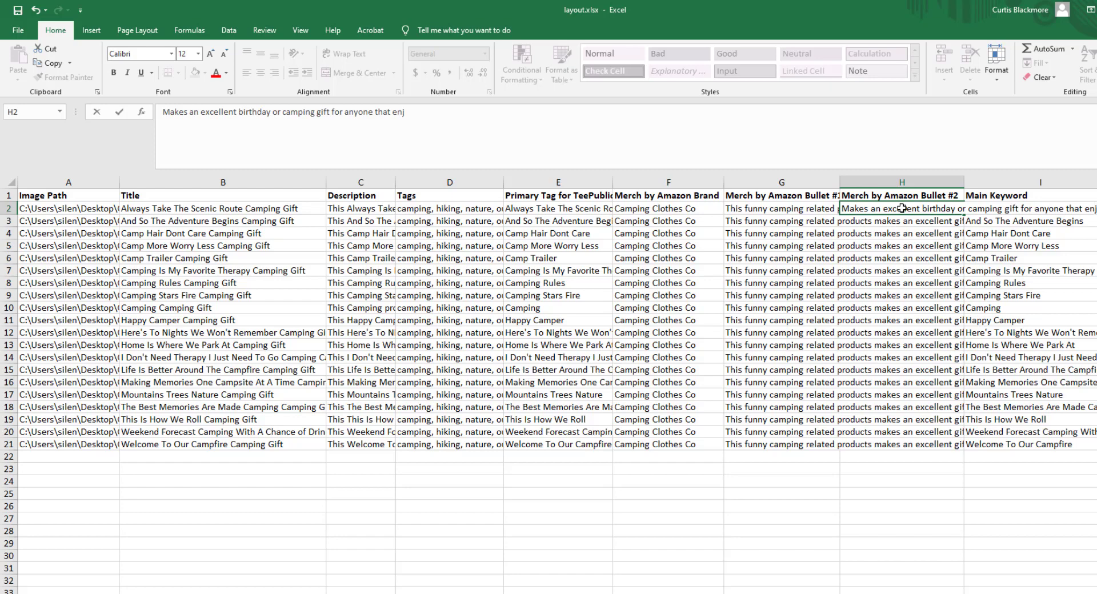
{"action": "type", "text": "oys camping."}
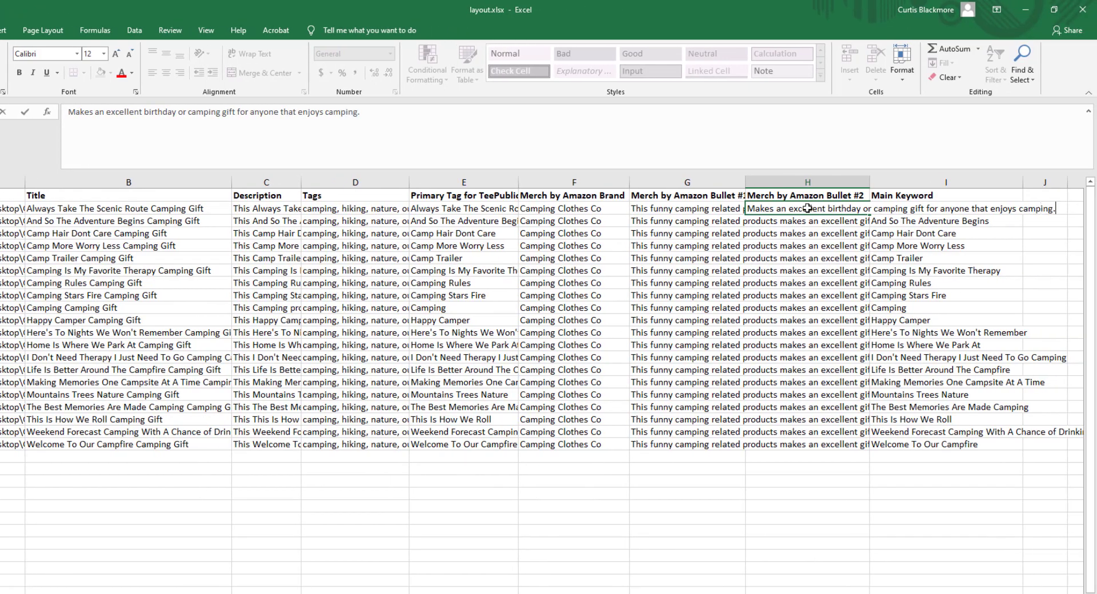
{"action": "key", "text": "ctrl+Return"}
Step: Copy the H2 bullet text to the Merch by Amazon Bullet #2 cells of all design rows, H2:H21
{"action": "key", "text": "ctrl+c"}
{"action": "key", "text": "Left"}
{"action": "key", "text": "Down"}
{"action": "key", "text": "ctrl+Down"}
{"action": "key", "text": "Right"}
{"action": "left_click", "coordinate": [808, 209], "text": "shift"}
{"action": "key", "text": "ctrl+v"}
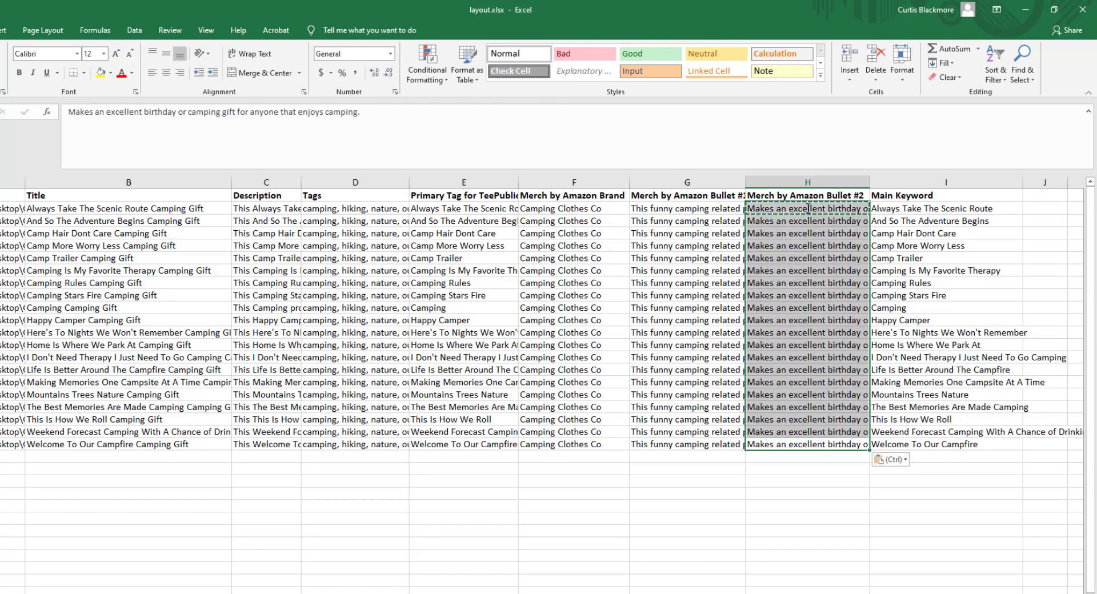
{"action": "left_click", "coordinate": [907, 213]}
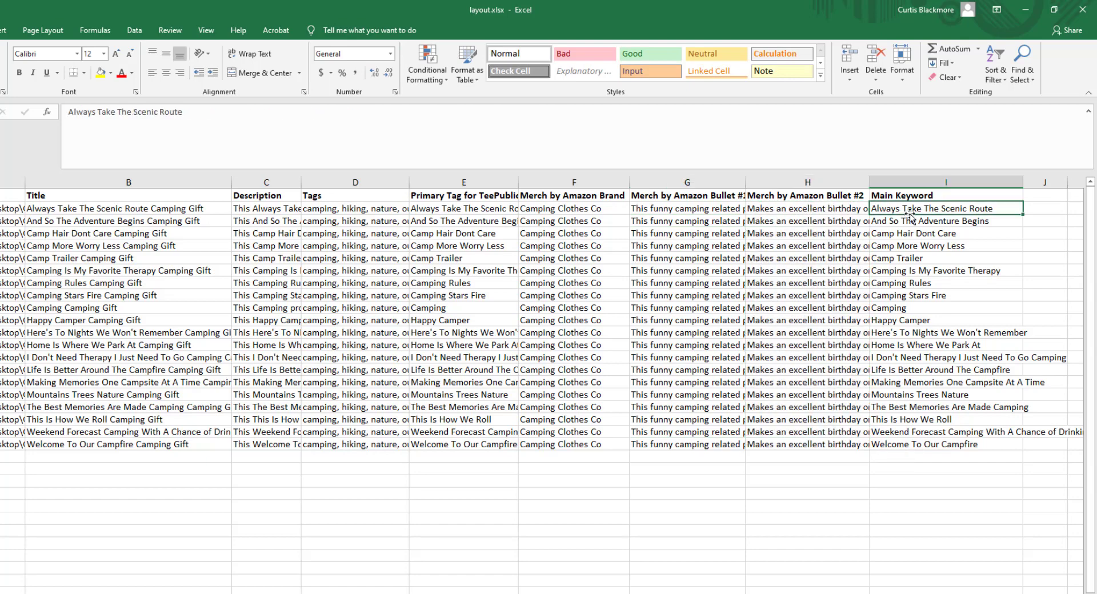
{"action": "left_click", "coordinate": [815, 213]}
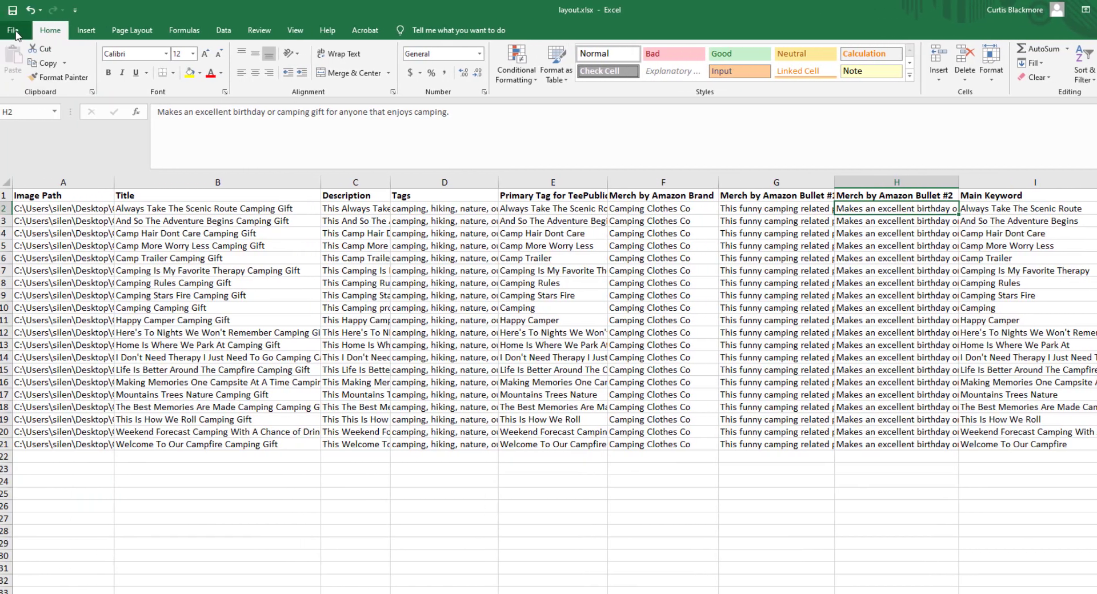
Step: Save the layout.xlsx workbook and return to the title cell B2
{"action": "left_click", "coordinate": [18, 30]}
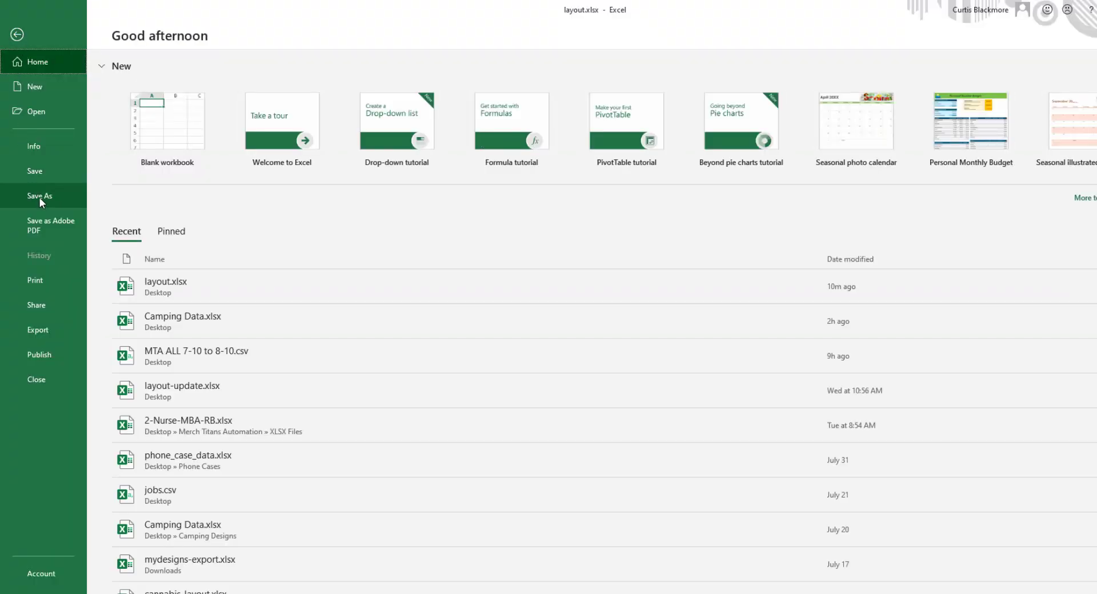
{"action": "left_click", "coordinate": [43, 174]}
{"action": "left_click", "coordinate": [410, 221]}
{"action": "left_click", "coordinate": [375, 216]}
{"action": "left_click", "coordinate": [194, 204]}
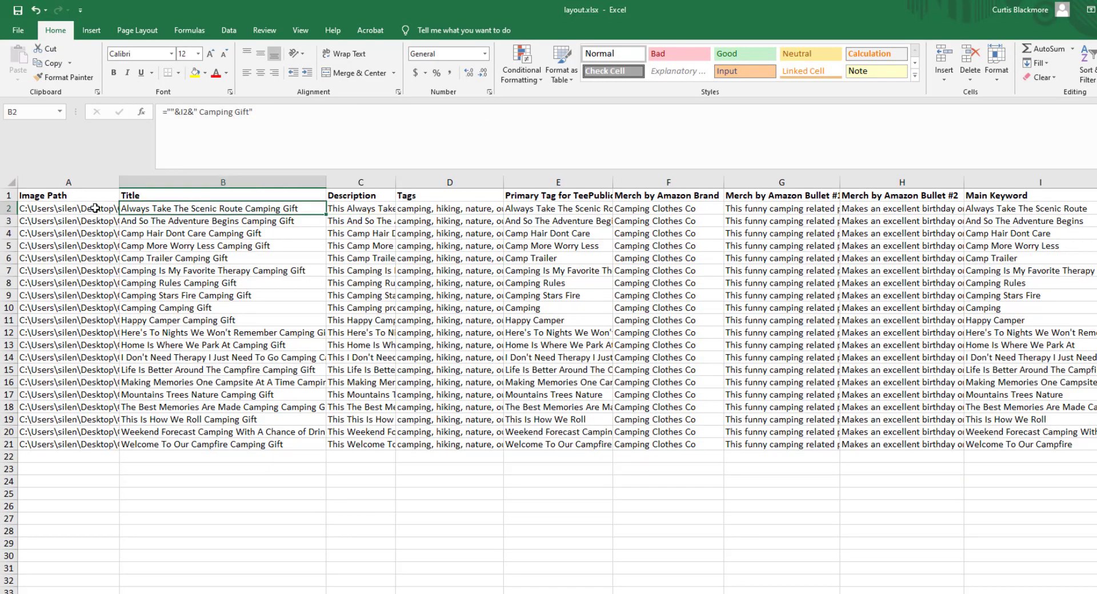
Step: Widen the Image Path column slightly and select its paths in A2:A19
{"action": "left_click", "coordinate": [95, 208]}
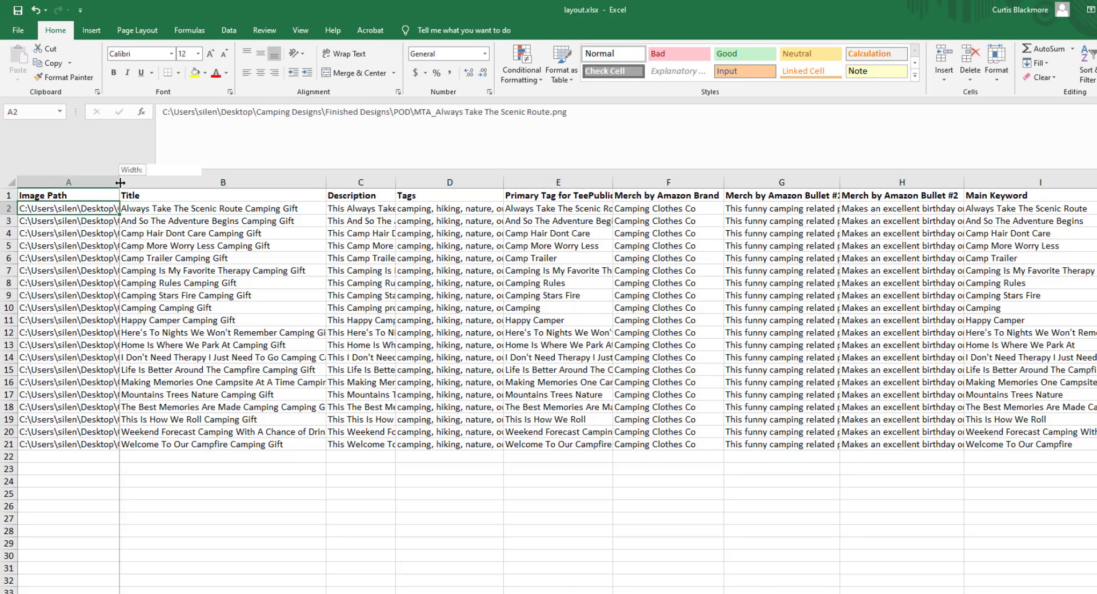
{"action": "left_click_drag", "start_coordinate": [120, 184], "coordinate": [161, 183]}
{"action": "left_click", "coordinate": [91, 183]}
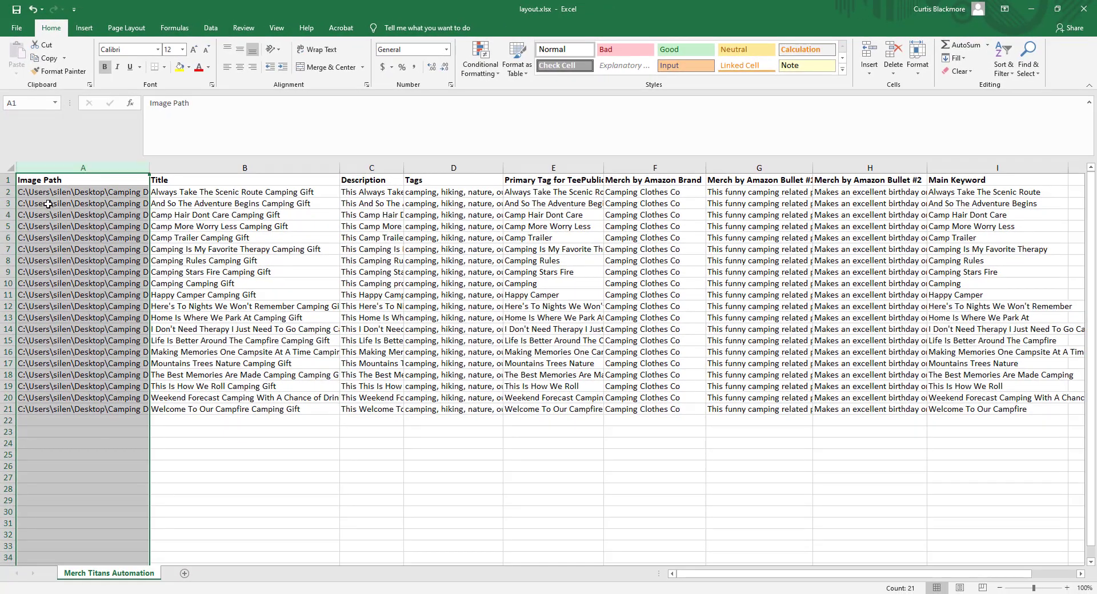
{"action": "left_click_drag", "start_coordinate": [55, 194], "coordinate": [58, 387]}
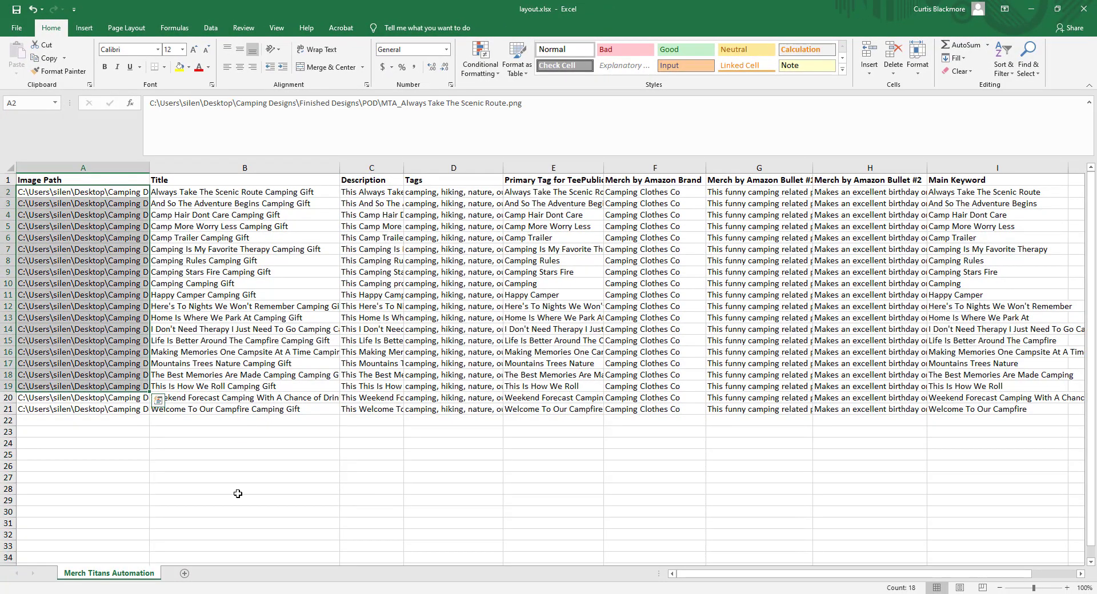
Step: Switch to the POD folder in File Explorer and copy the file paths of all the design PNGs
{"action": "left_click", "coordinate": [476, 542]}
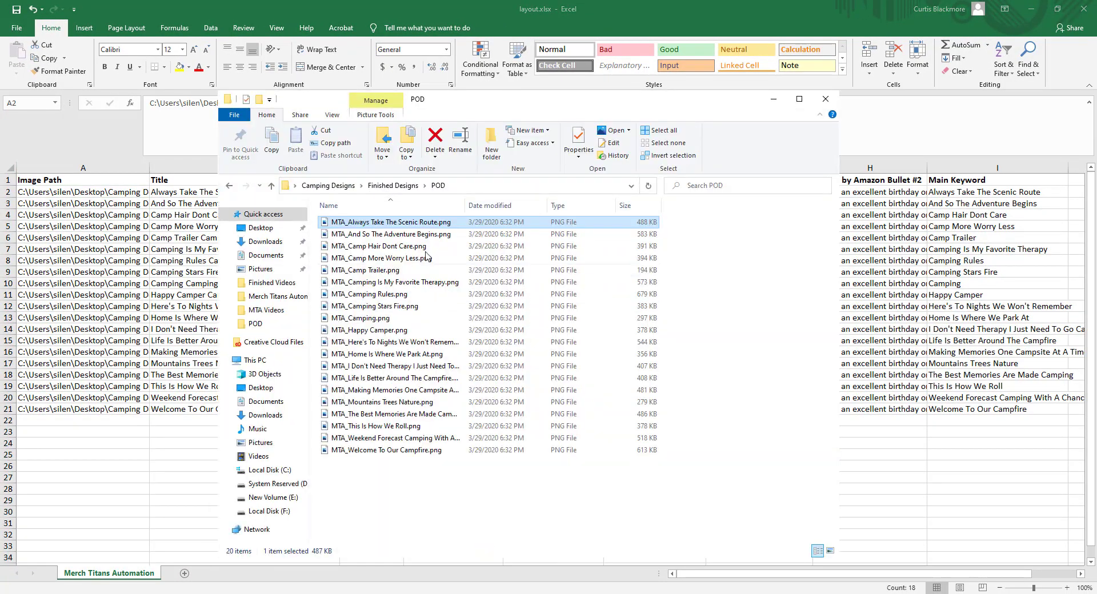
{"action": "left_click", "coordinate": [400, 233]}
{"action": "left_click", "coordinate": [373, 223]}
{"action": "left_click_drag", "start_coordinate": [497, 506], "coordinate": [361, 222]}
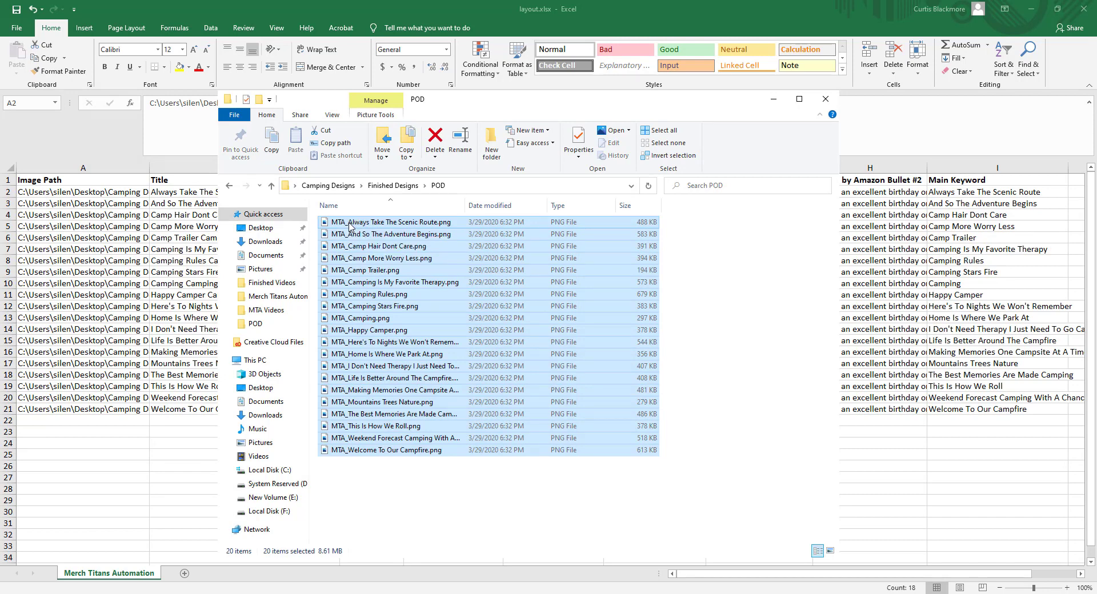
{"action": "right_click", "coordinate": [351, 227]}
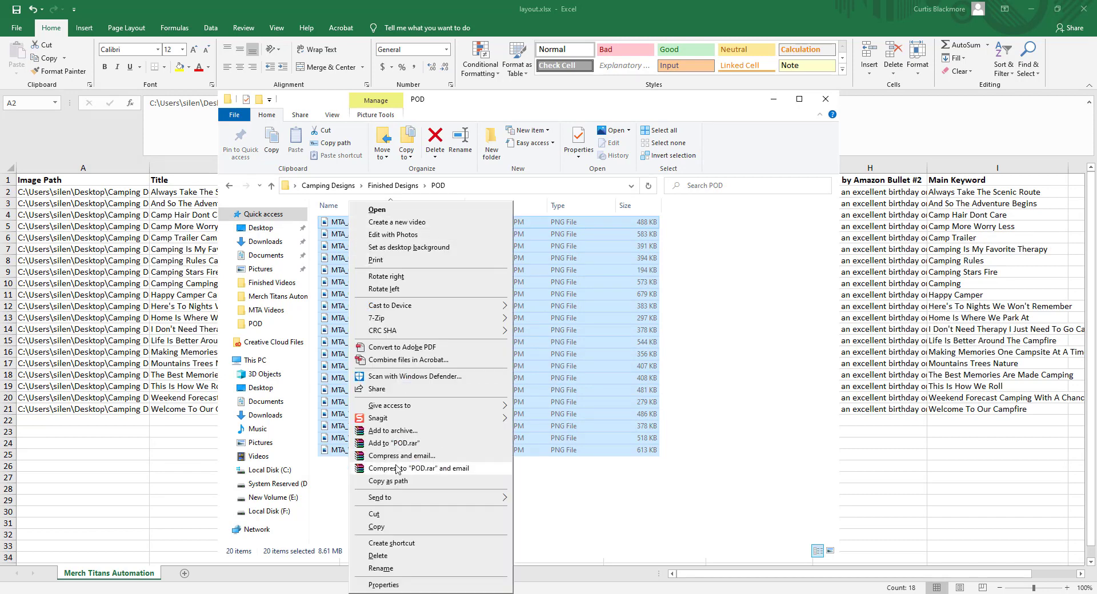
{"action": "left_click", "coordinate": [401, 485]}
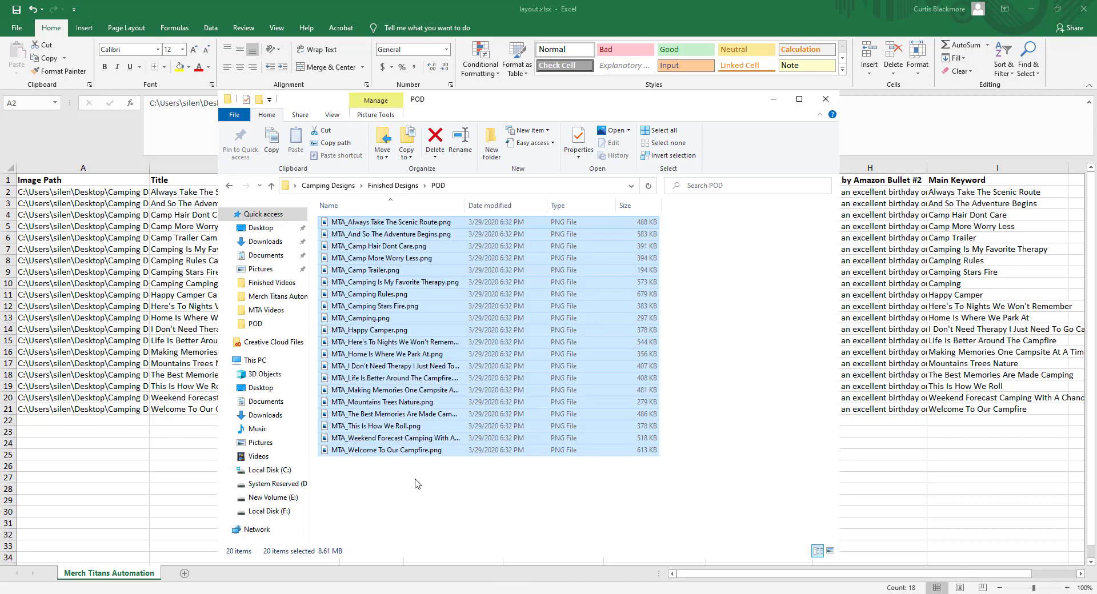
{"action": "left_click", "coordinate": [415, 489]}
{"action": "left_click", "coordinate": [411, 366]}
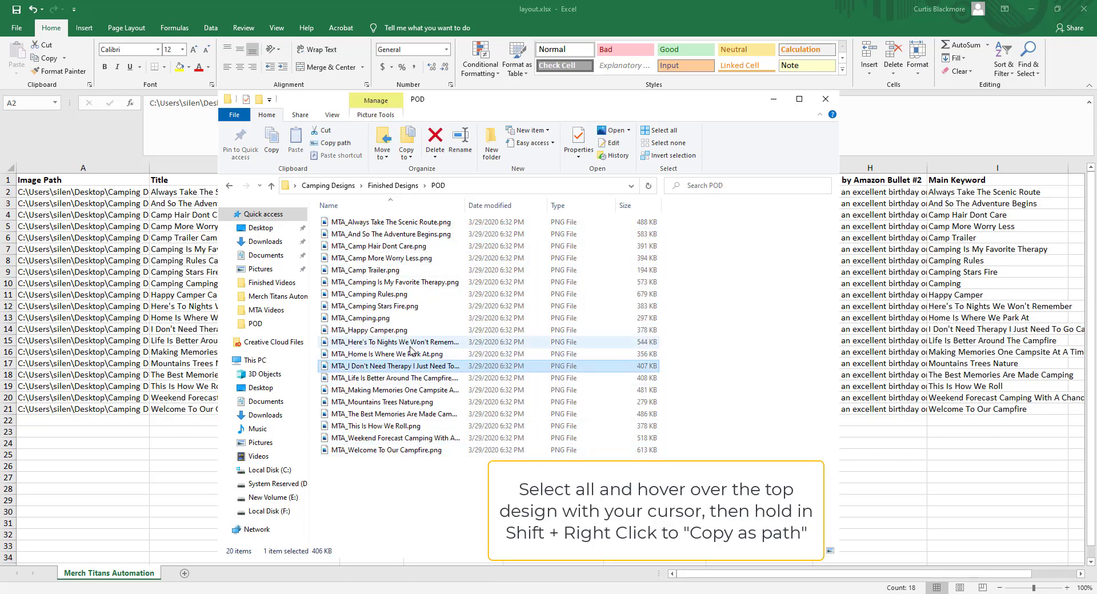
Step: Copy all POD design files as paths, with Always Take The Scenic Route first, and paste them into the spreadsheet from A2
{"action": "key", "text": "ctrl+a"}
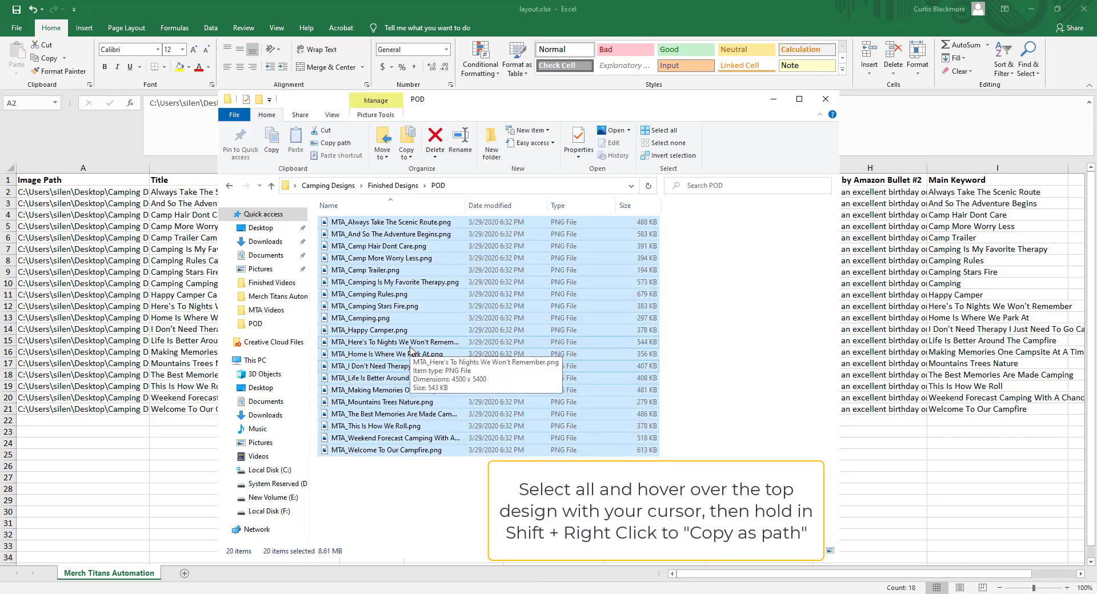
{"action": "right_click", "coordinate": [378, 227], "text": "shift"}
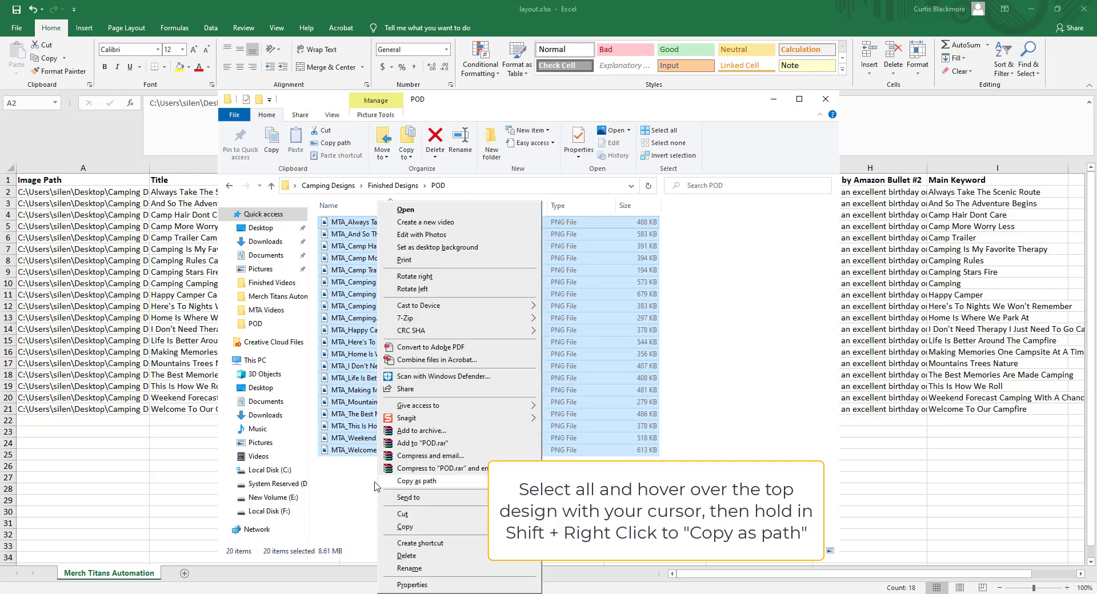
{"action": "left_click", "coordinate": [417, 480]}
{"action": "left_click", "coordinate": [364, 534]}
{"action": "key", "text": "alt+Tab"}
{"action": "left_click", "coordinate": [101, 192]}
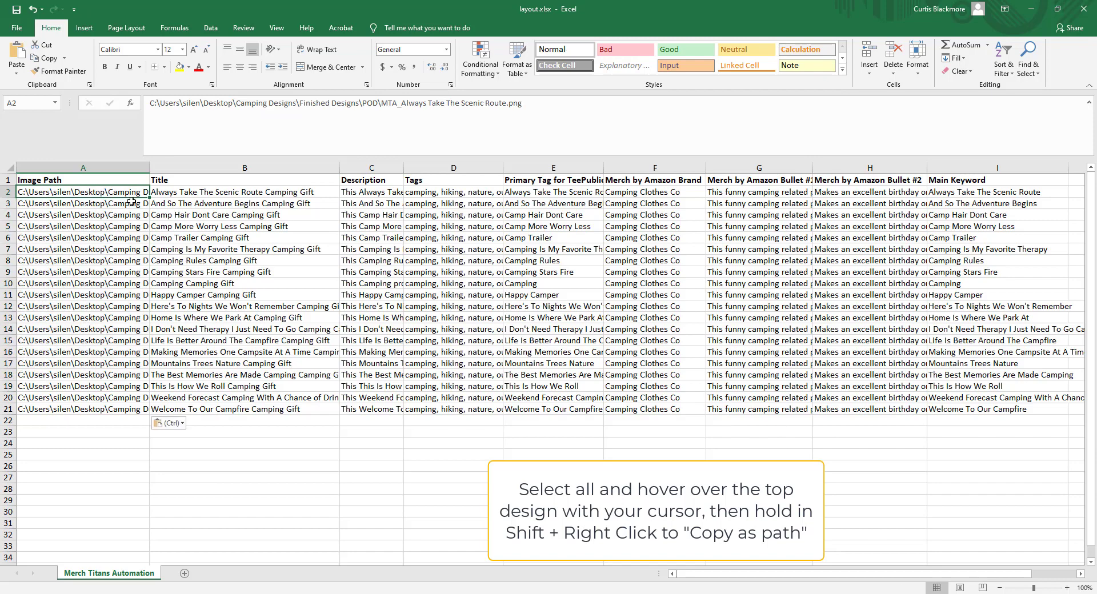
{"action": "key", "text": "ctrl+v"}
Step: Fit the Image Path column to its contents and check the first and last paths, A2 and A21
{"action": "double_click", "coordinate": [150, 171]}
{"action": "left_click", "coordinate": [196, 194]}
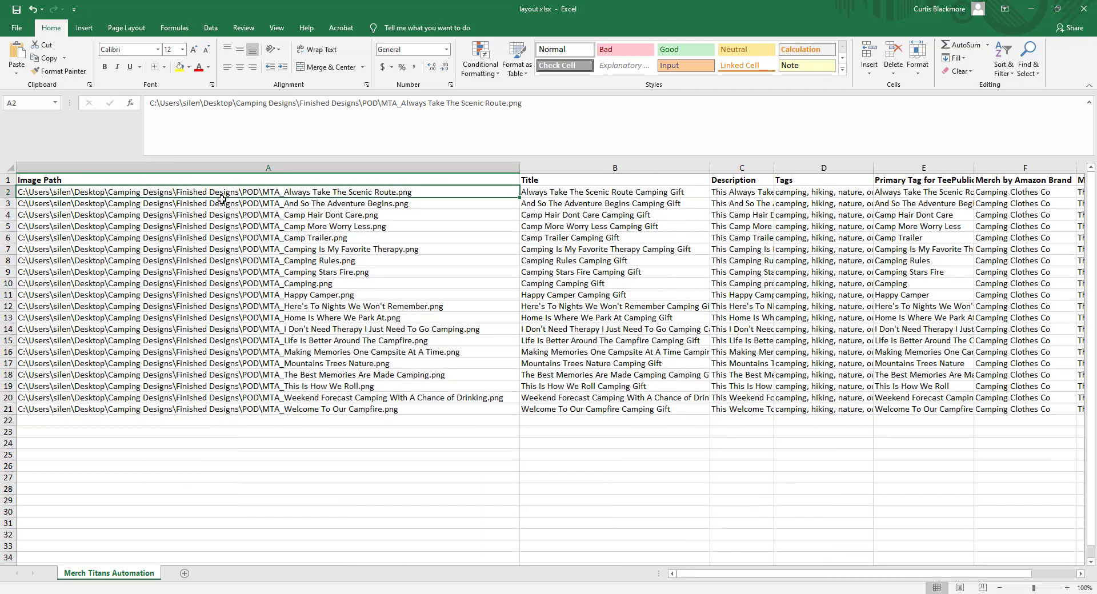
{"action": "left_click", "coordinate": [357, 411]}
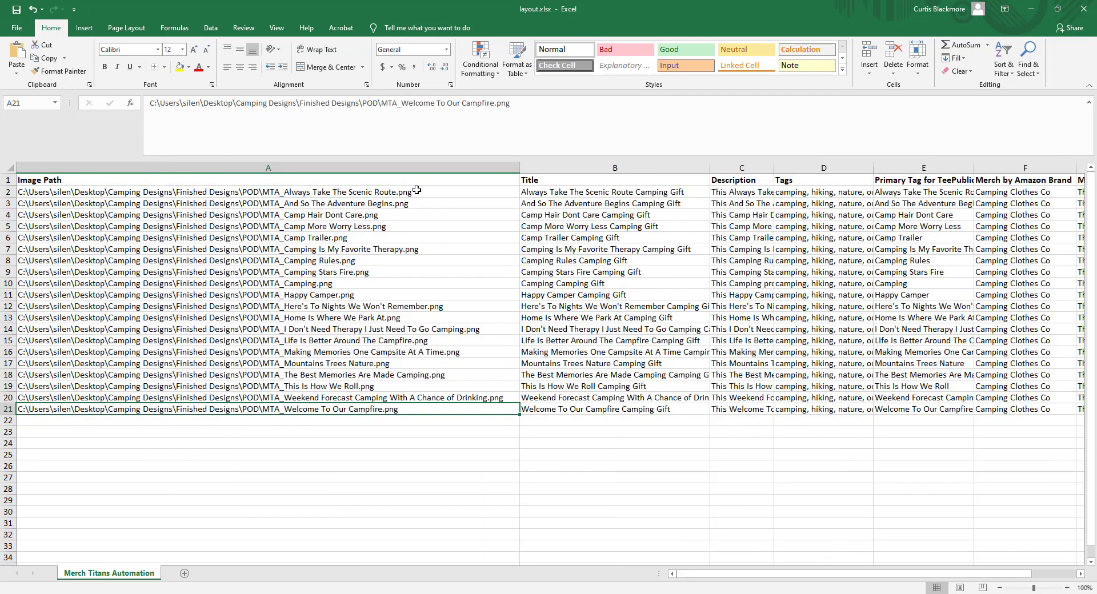
{"action": "double_click", "coordinate": [418, 190]}
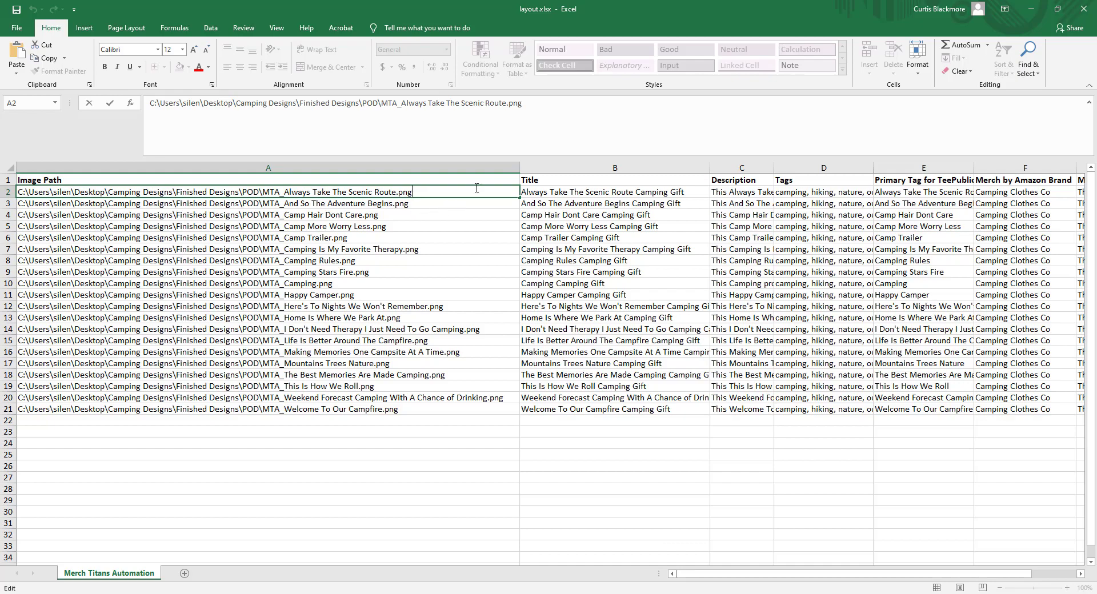
Step: Review the Title column and the formulas in title cell B2 and description cell C2
{"action": "left_click", "coordinate": [640, 168]}
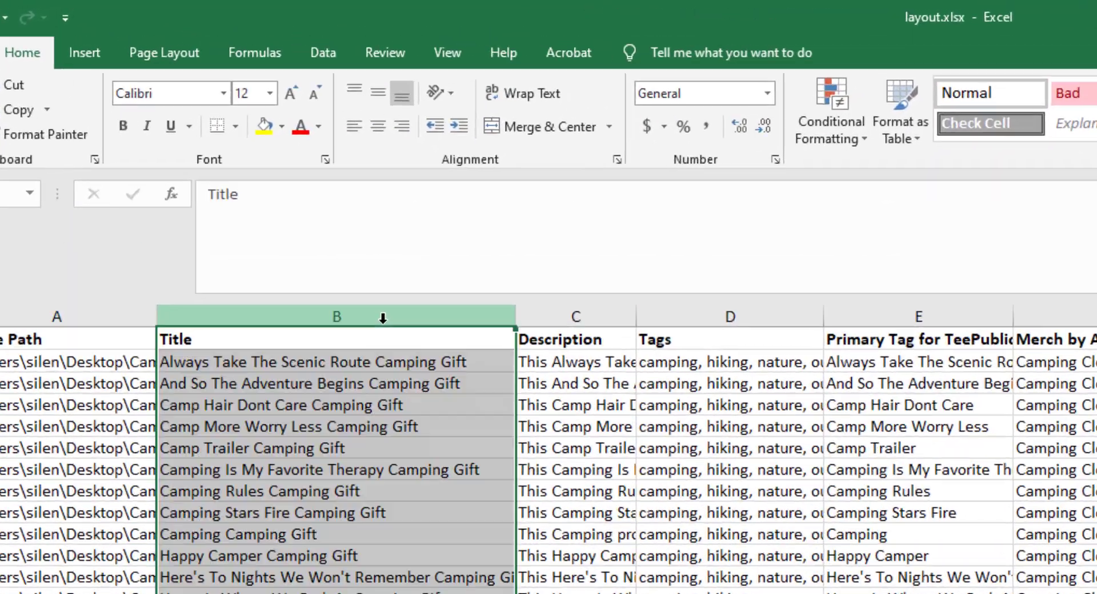
{"action": "left_click", "coordinate": [313, 361]}
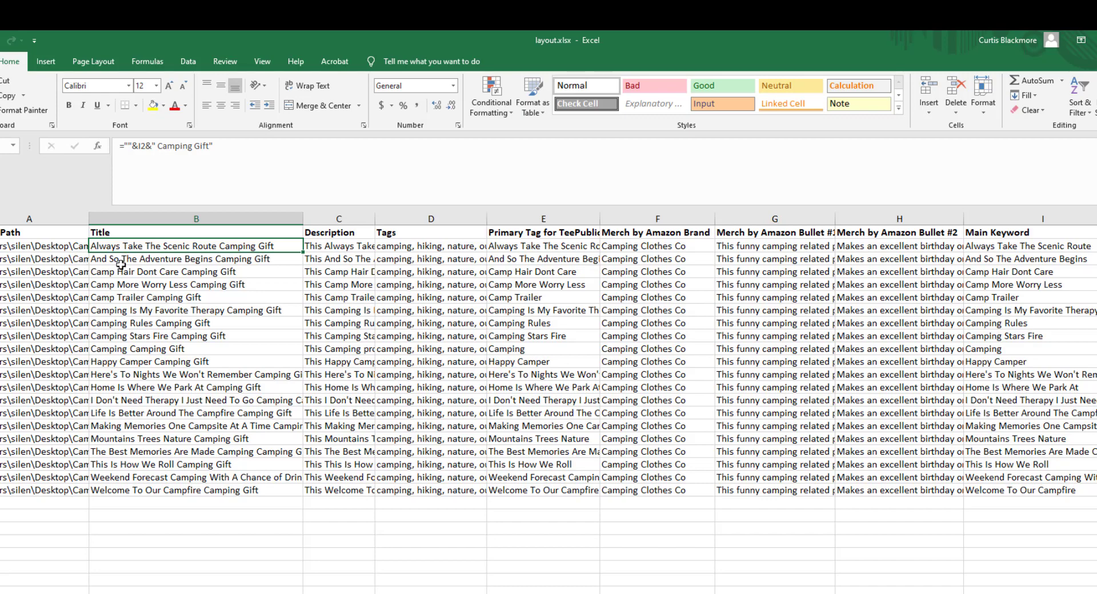
{"action": "left_click", "coordinate": [158, 261]}
{"action": "left_click", "coordinate": [171, 245]}
{"action": "left_click", "coordinate": [317, 244]}
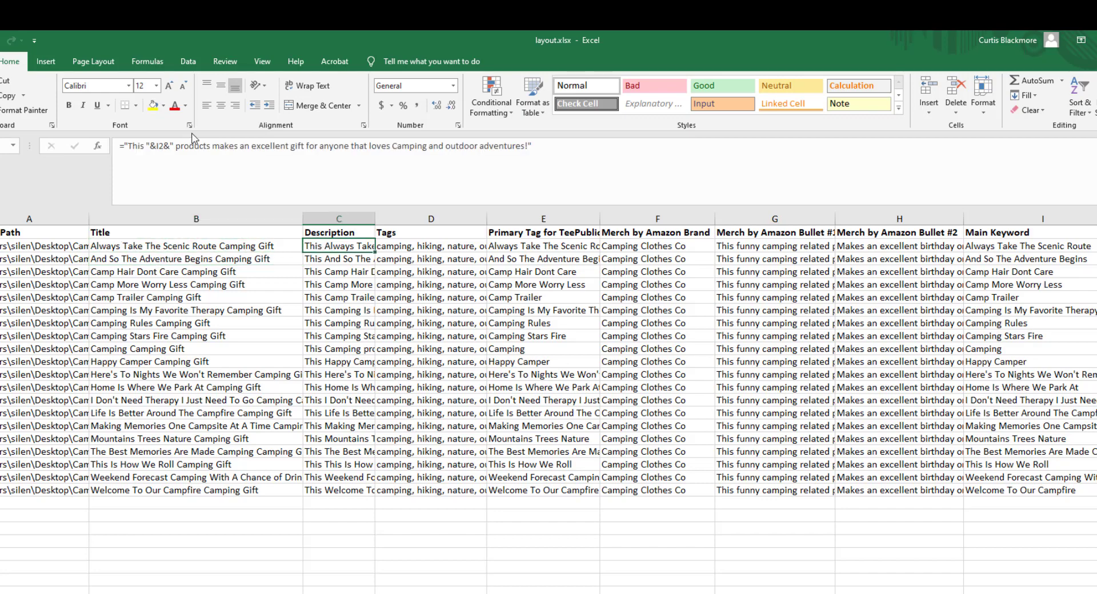
{"action": "left_click", "coordinate": [149, 146]}
{"action": "key", "text": "Escape"}
Step: Review the first design's tags, primary tag, Amazon brand and Bullet #1 text in D2 through G2
{"action": "left_click", "coordinate": [401, 247]}
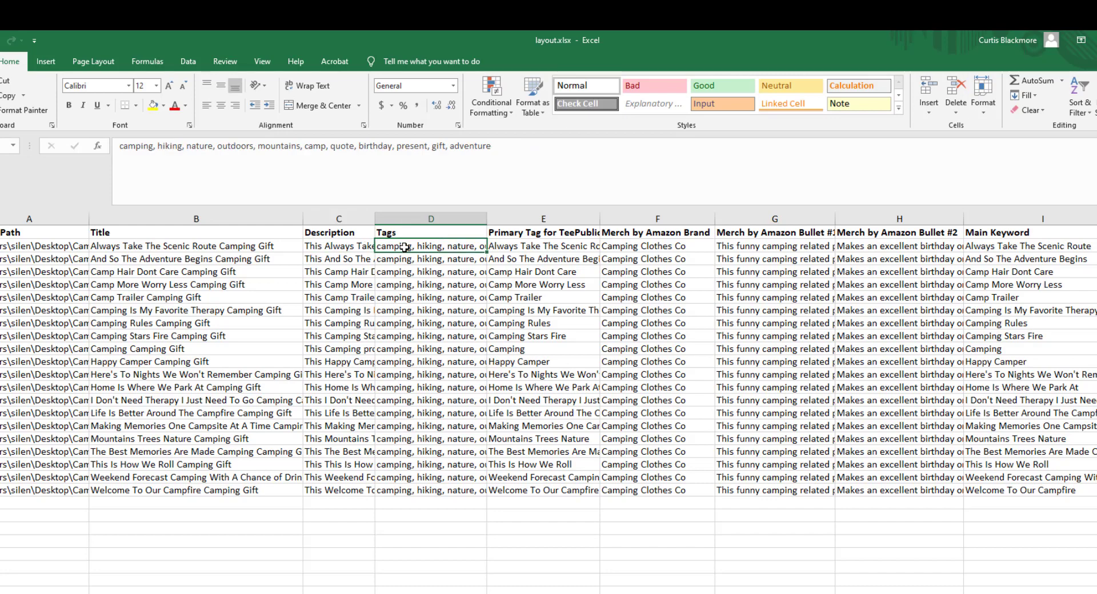
{"action": "left_click", "coordinate": [533, 247]}
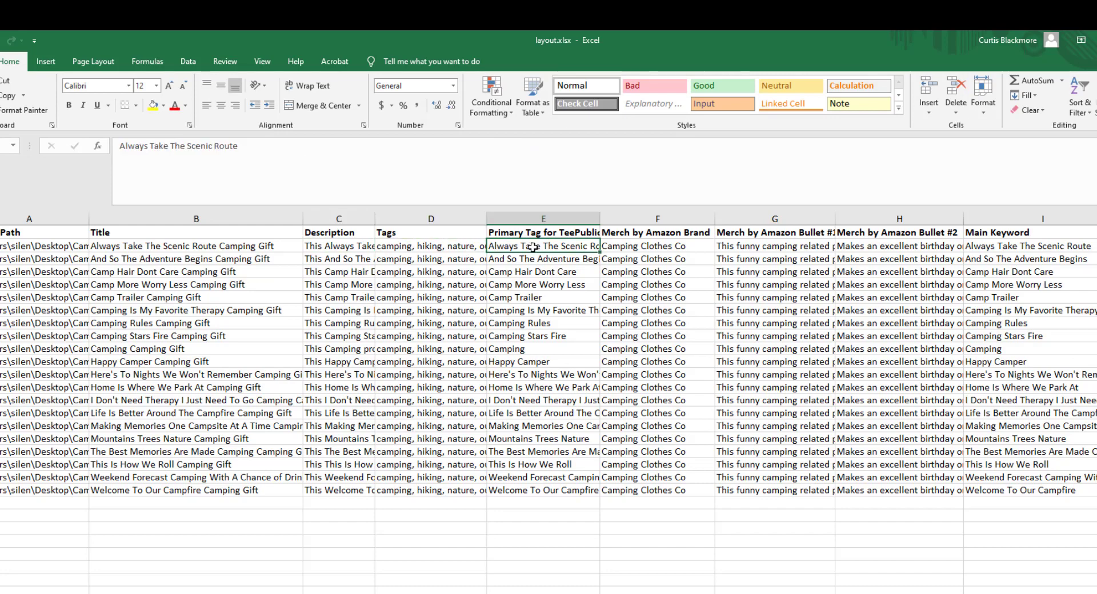
{"action": "left_click", "coordinate": [635, 245]}
{"action": "left_click", "coordinate": [739, 247]}
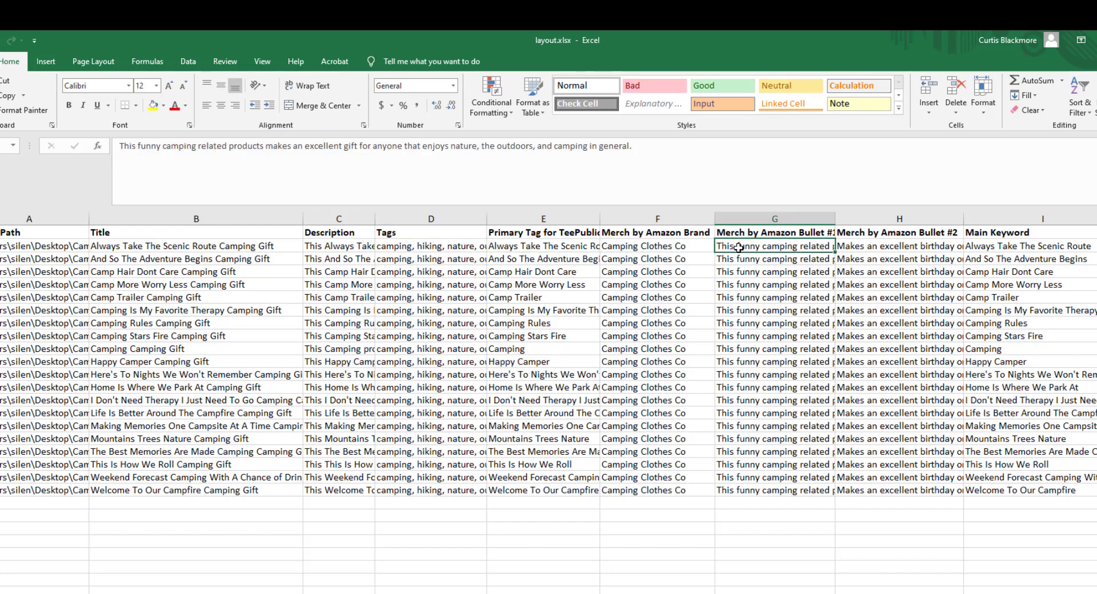
{"action": "left_click", "coordinate": [720, 506]}
Step: Add the column headers "RedBubble Title" in J1 and "Spreadshirt Title" in K1, beside Main Keyword
{"action": "scroll", "coordinate": [779, 378], "scroll_direction": "right", "scroll_amount": 3}
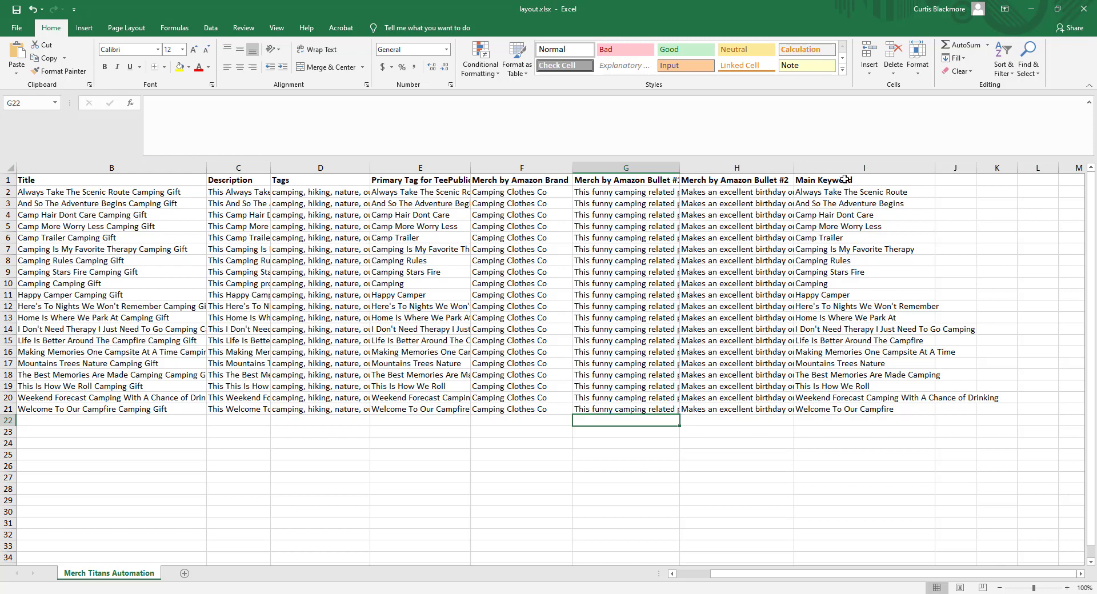
{"action": "left_click", "coordinate": [955, 180]}
{"action": "type", "text": "REd"}
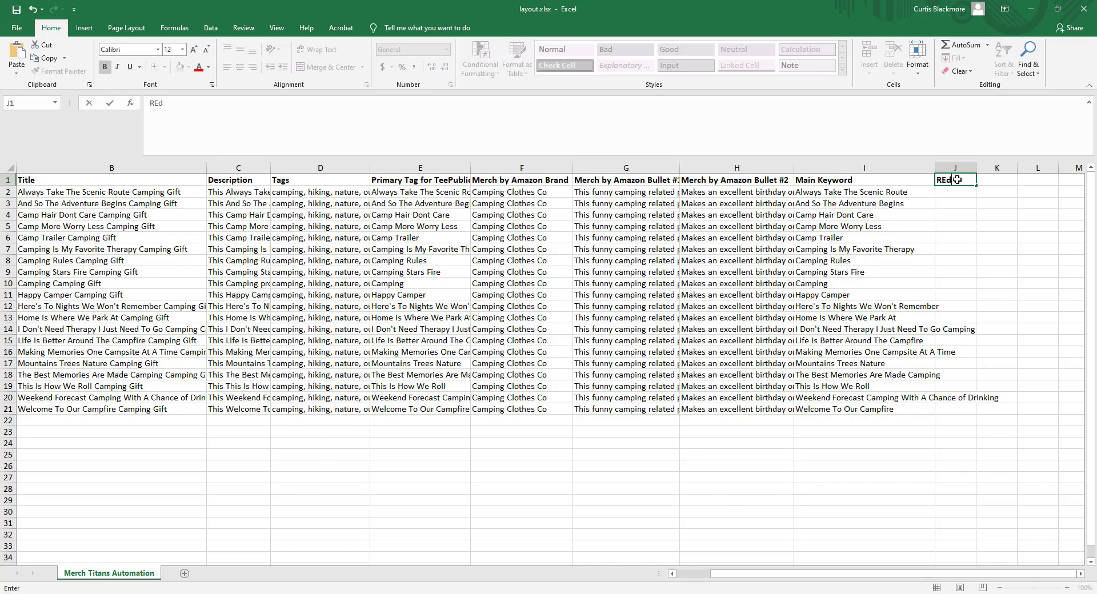
{"action": "type", "text": "Bub"}
{"action": "key", "text": "BackSpace"}
{"action": "key", "text": "BackSpace"}
{"action": "key", "text": "BackSpace"}
{"action": "key", "text": "BackSpace"}
{"action": "key", "text": "BackSpace"}
{"action": "type", "text": "edBubble Title"}
{"action": "key", "text": "Tab"}
{"action": "type", "text": "Sprea"}
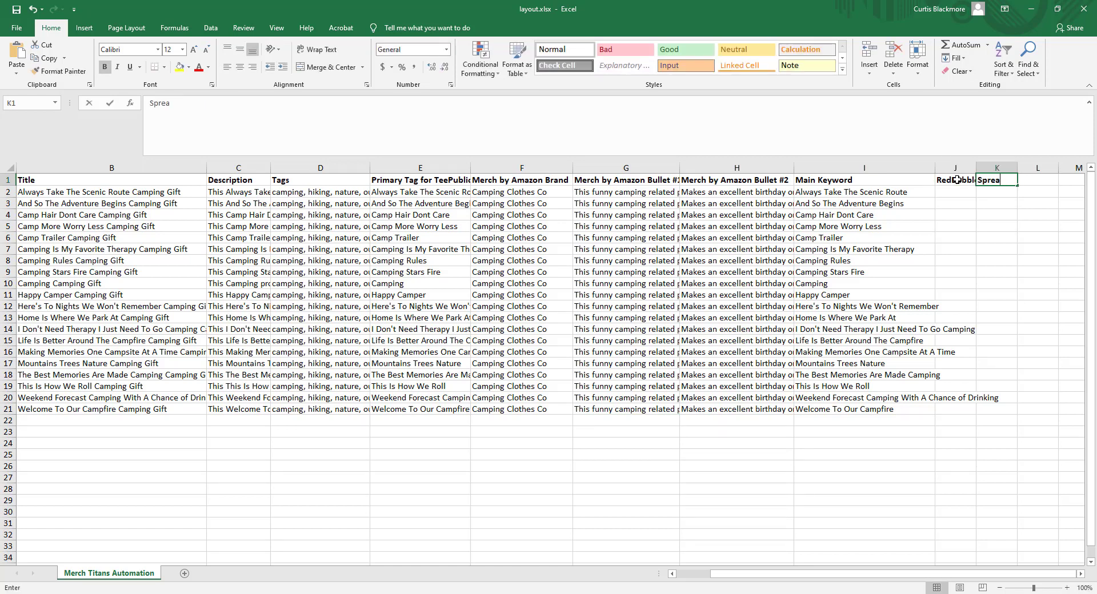
{"action": "key", "text": "Tab"}
Step: Add the column headers "RedBubble Tags" in L1 and "Spreadshirt Tags" in M1
{"action": "type", "text": "Re"}
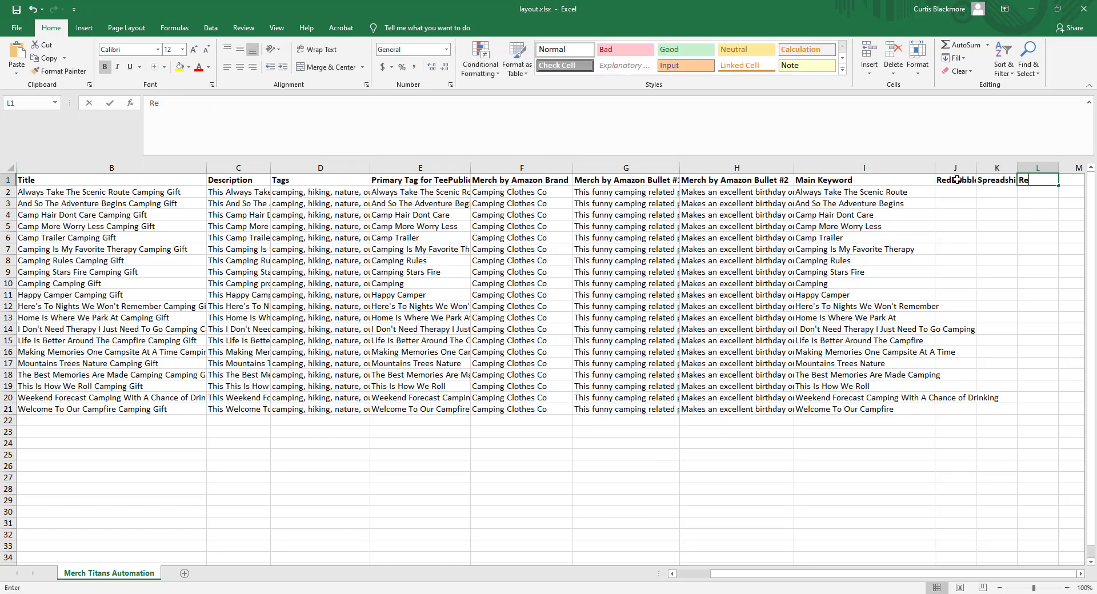
{"action": "type", "text": "dBubble Tags"}
{"action": "key", "text": "Tab"}
{"action": "type", "text": "Spreads"}
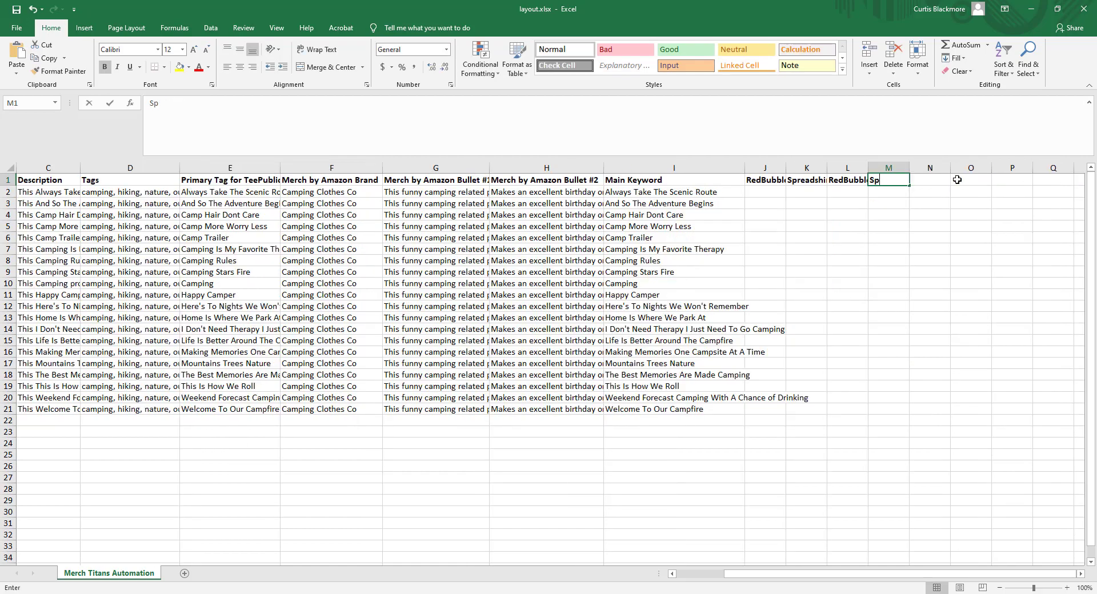
{"action": "key", "text": "Return"}
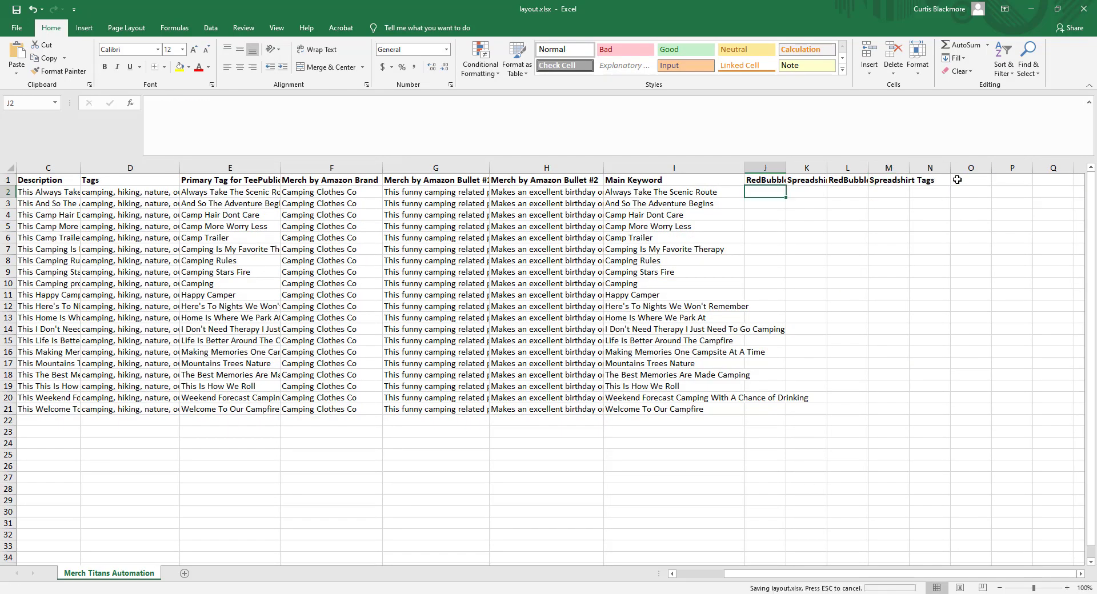
Step: Fit the widths of columns J to M to their new RedBubble and Spreadshirt headers
{"action": "double_click", "coordinate": [785, 167]}
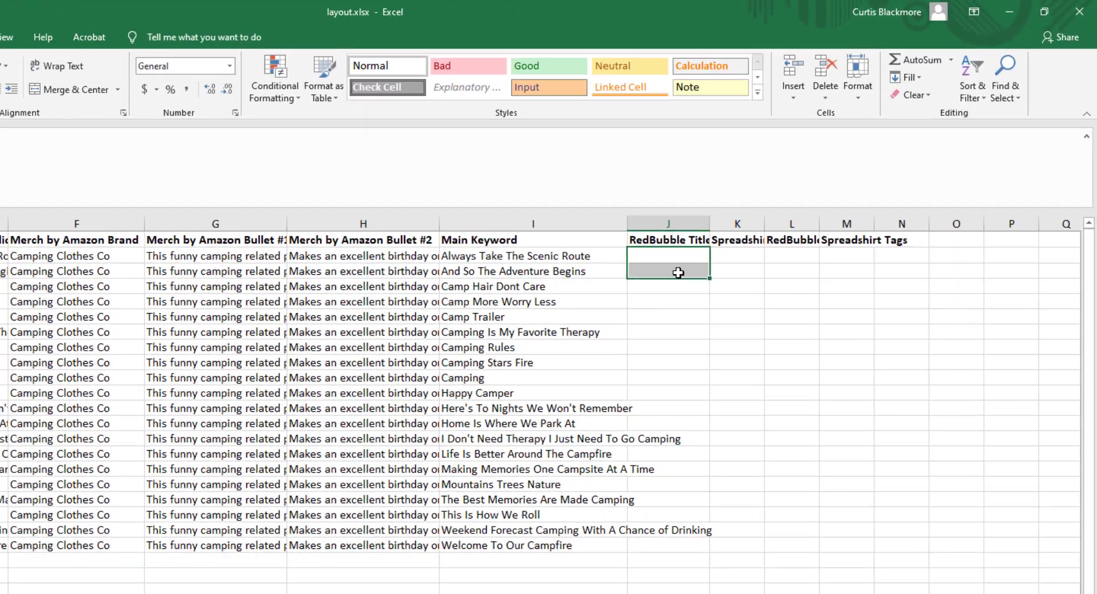
{"action": "left_click_drag", "start_coordinate": [780, 197], "coordinate": [778, 215]}
{"action": "double_click", "coordinate": [683, 239]}
{"action": "double_click", "coordinate": [748, 239]}
{"action": "double_click", "coordinate": [846, 239]}
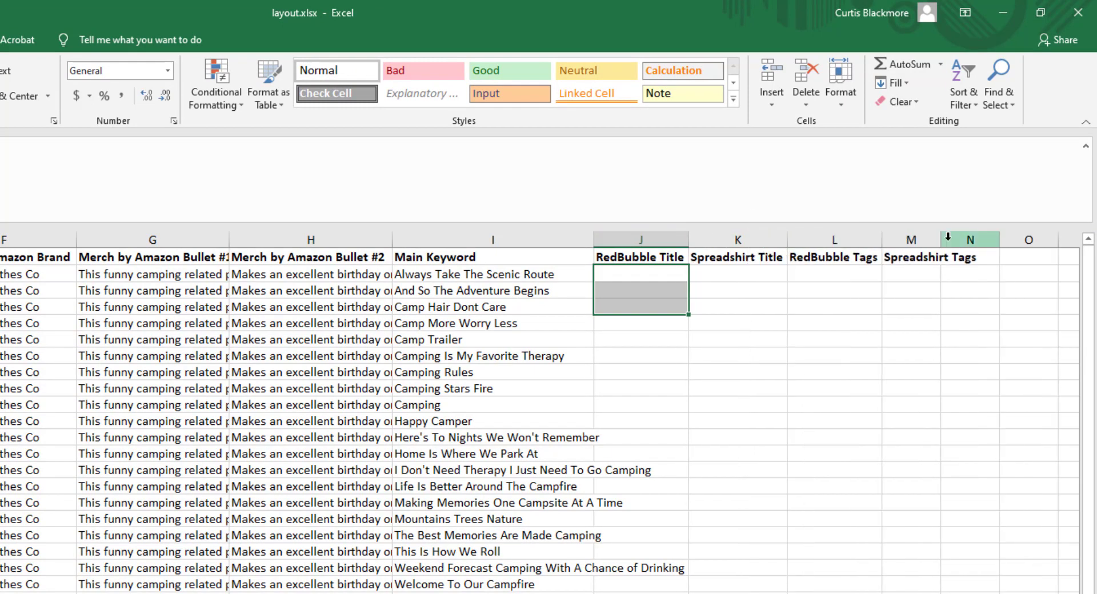
{"action": "double_click", "coordinate": [940, 239]}
{"action": "left_click_drag", "start_coordinate": [657, 274], "coordinate": [660, 284]}
{"action": "left_click", "coordinate": [755, 277]}
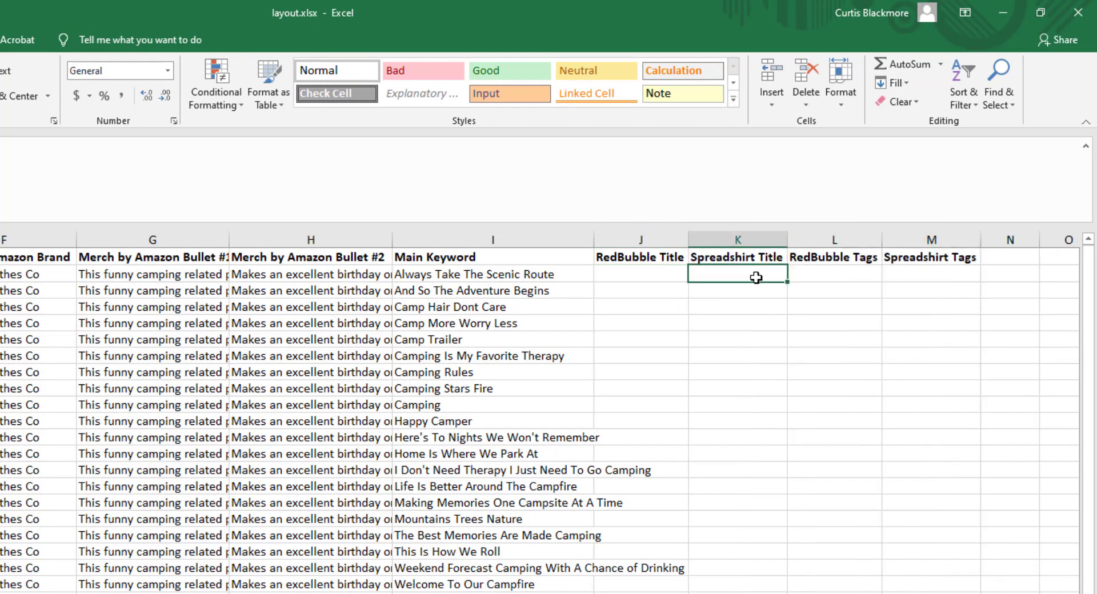
{"action": "left_click", "coordinate": [835, 271]}
{"action": "left_click", "coordinate": [938, 280]}
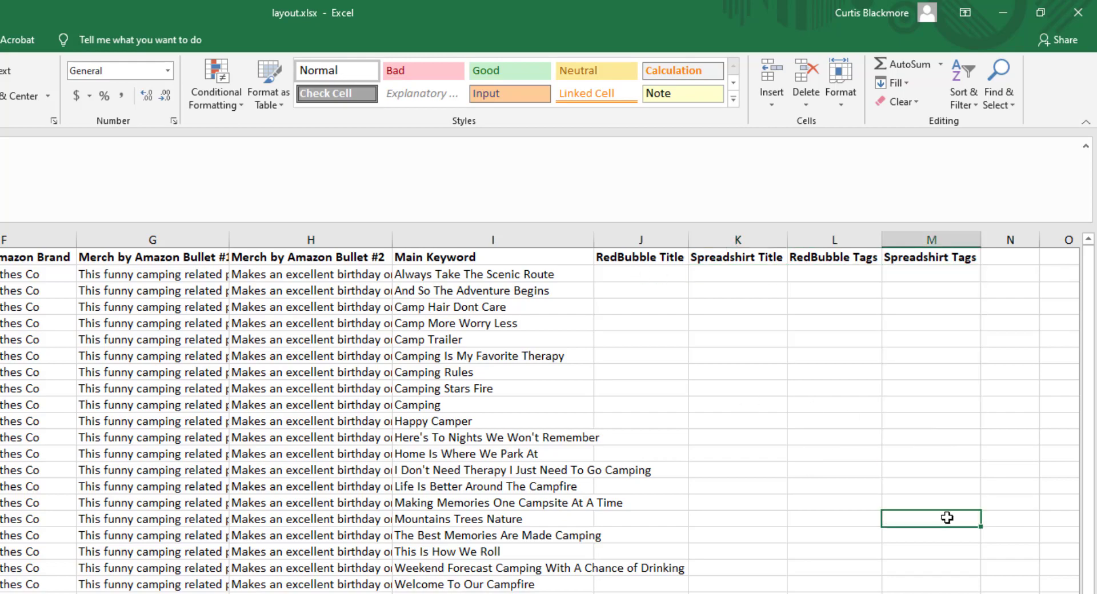
Step: Switch to Merch Titans Automation, look through the RedBubble product settings and open the Home page
{"action": "left_click", "coordinate": [1010, 274]}
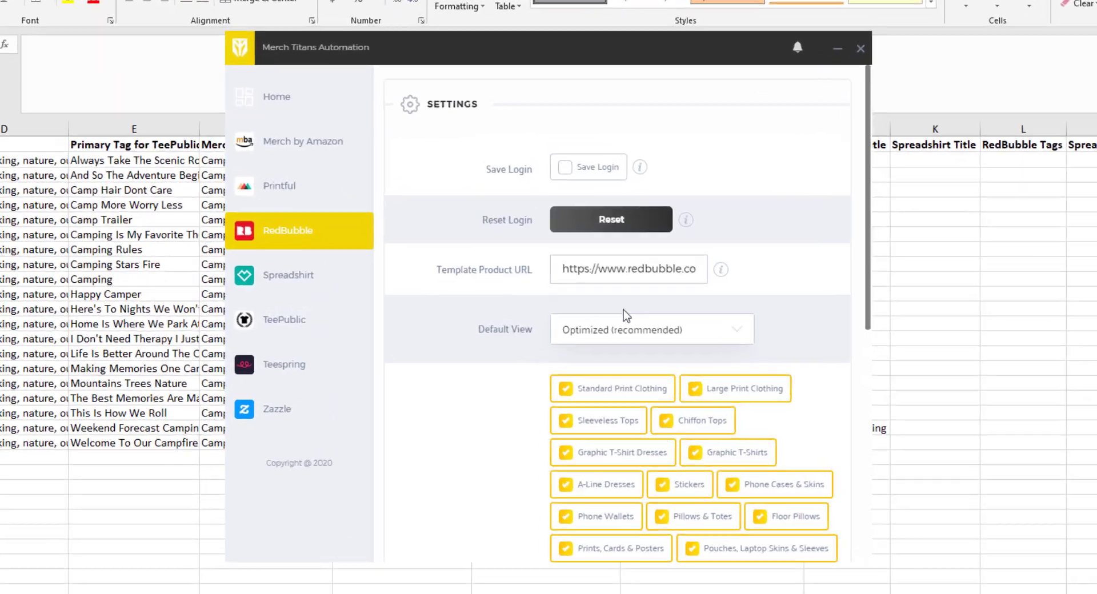
{"action": "scroll", "coordinate": [601, 308], "scroll_direction": "down", "scroll_amount": 10}
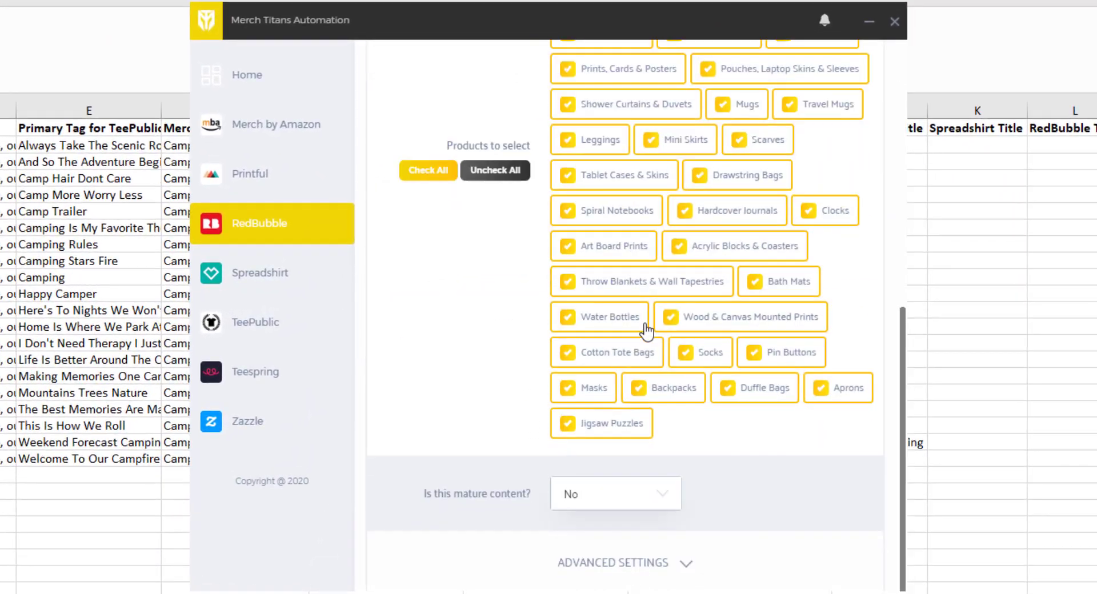
{"action": "scroll", "coordinate": [654, 521], "scroll_direction": "up", "scroll_amount": 5}
{"action": "left_click", "coordinate": [244, 72]}
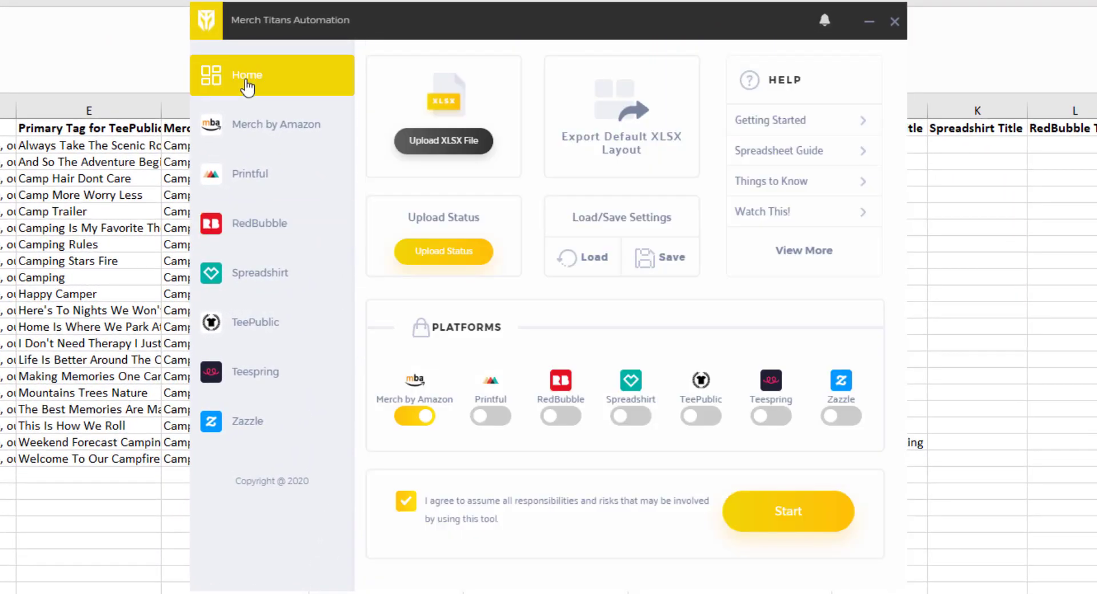
Step: Upload layout.xlsx as the new spreadsheet, check its RedBubble and Spreadshirt columns in the preview, and return to the Home page
{"action": "left_click", "coordinate": [444, 140]}
{"action": "left_click", "coordinate": [838, 76]}
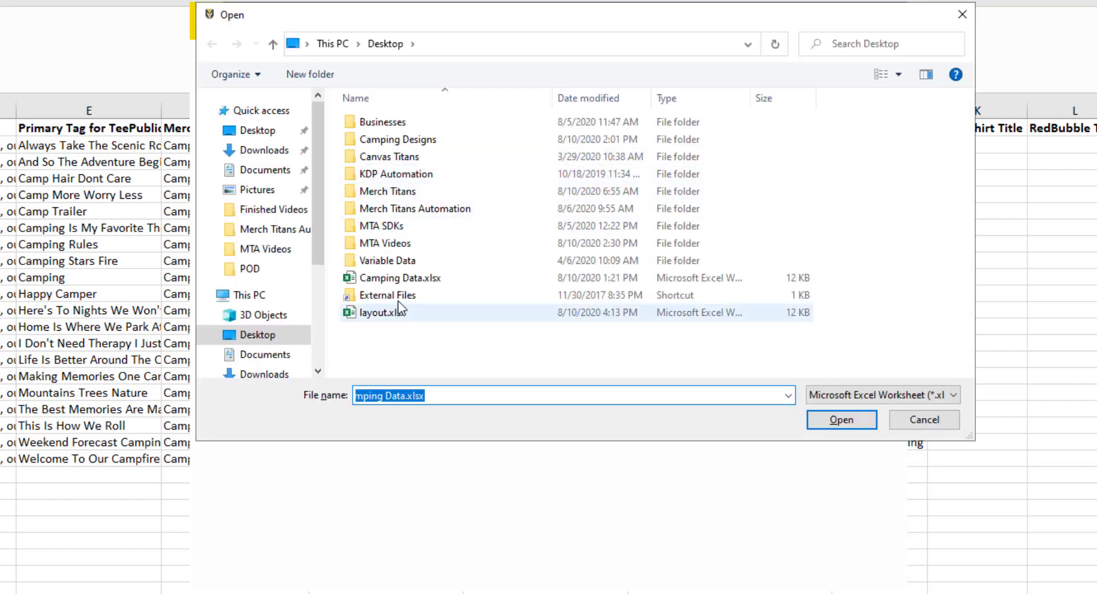
{"action": "double_click", "coordinate": [387, 307]}
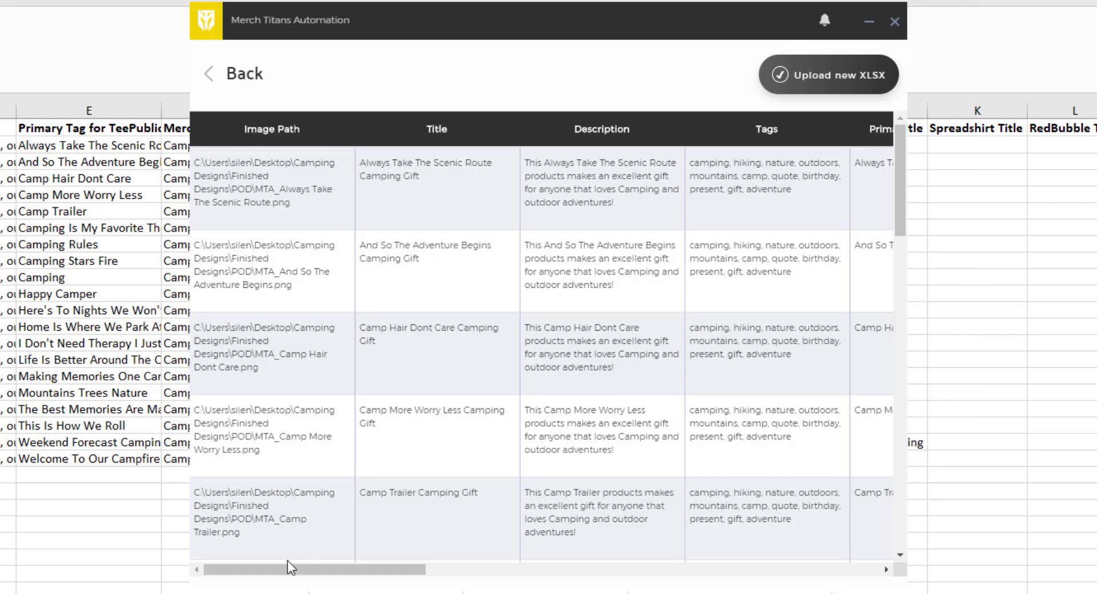
{"action": "left_click_drag", "start_coordinate": [284, 572], "coordinate": [715, 564]}
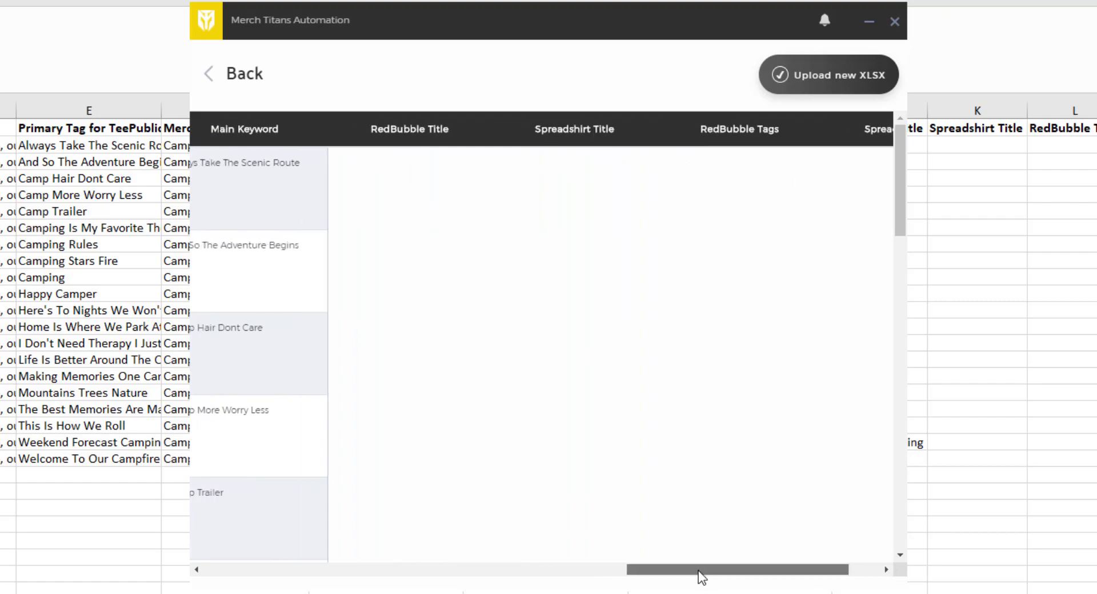
{"action": "left_click", "coordinate": [245, 74]}
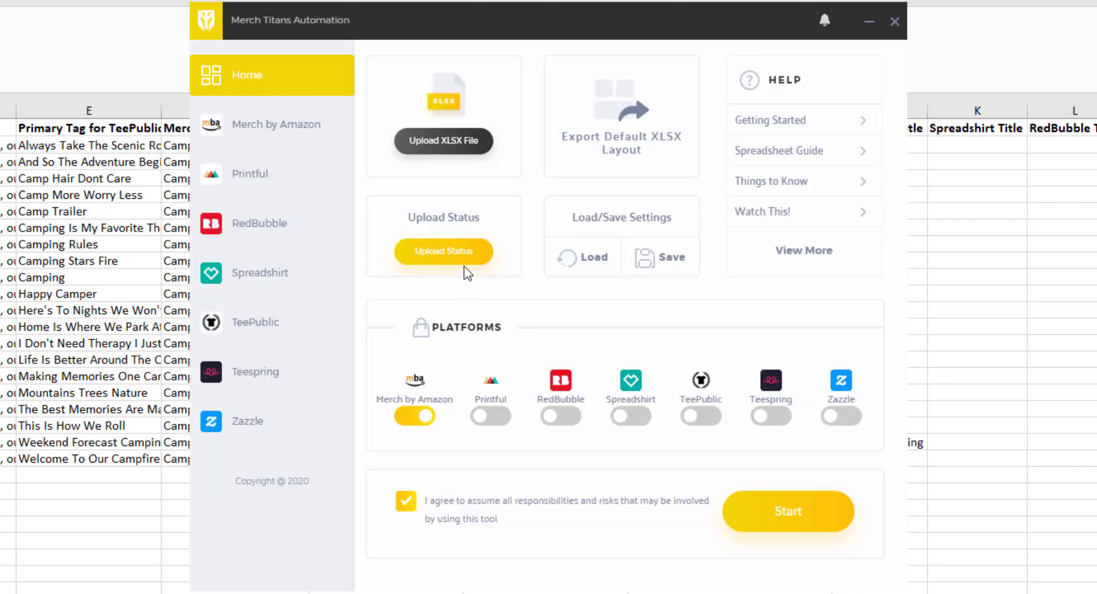
Step: Open the RedBubble settings and expand the advanced settings below the product list
{"action": "left_click", "coordinate": [257, 226]}
{"action": "scroll", "coordinate": [589, 486], "scroll_direction": "down", "scroll_amount": 6}
{"action": "left_click", "coordinate": [689, 563]}
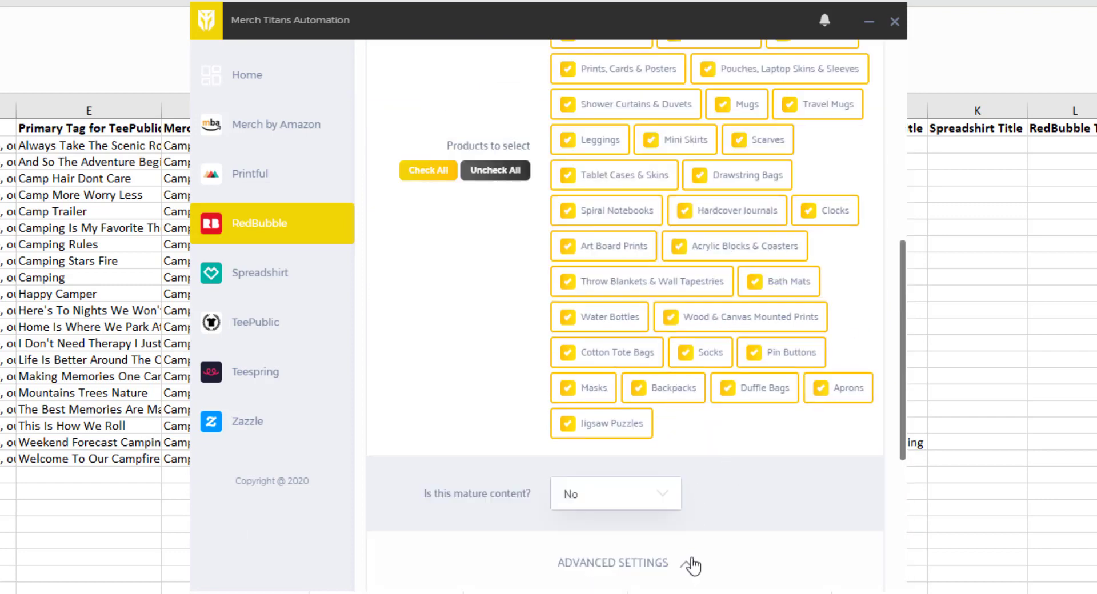
{"action": "scroll", "coordinate": [725, 464], "scroll_direction": "down", "scroll_amount": 5}
Step: Set RedBubble's XLSX Title Column to RedBubble Title and collapse the advanced settings
{"action": "left_click", "coordinate": [647, 301]}
{"action": "scroll", "coordinate": [640, 349], "scroll_direction": "down", "scroll_amount": 6}
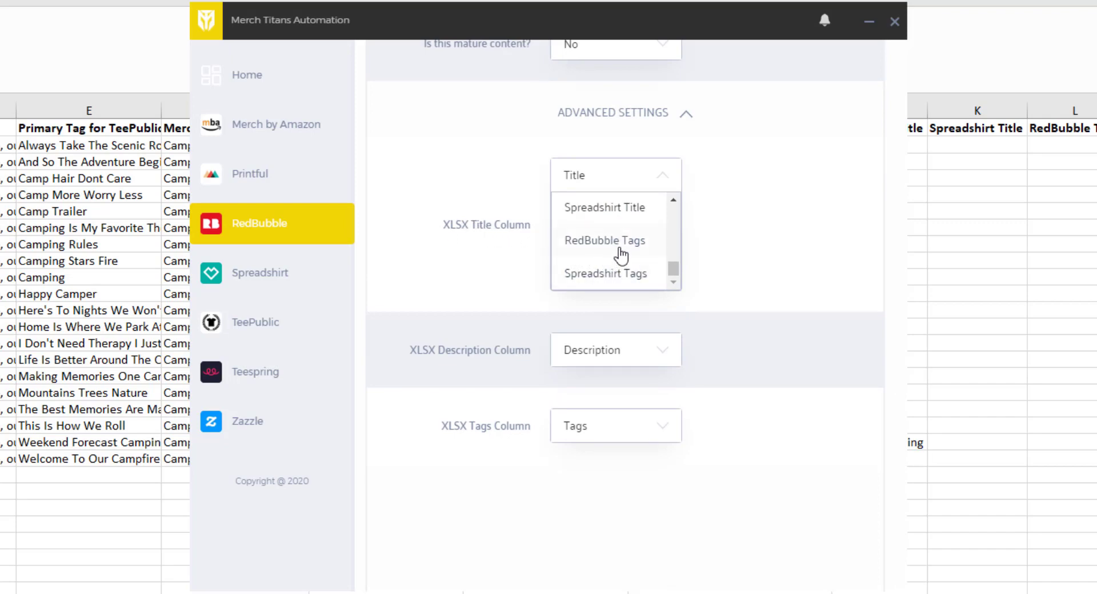
{"action": "scroll", "coordinate": [621, 257], "scroll_direction": "up", "scroll_amount": 3}
{"action": "scroll", "coordinate": [621, 258], "scroll_direction": "down", "scroll_amount": 3}
{"action": "scroll", "coordinate": [622, 259], "scroll_direction": "up", "scroll_amount": 1}
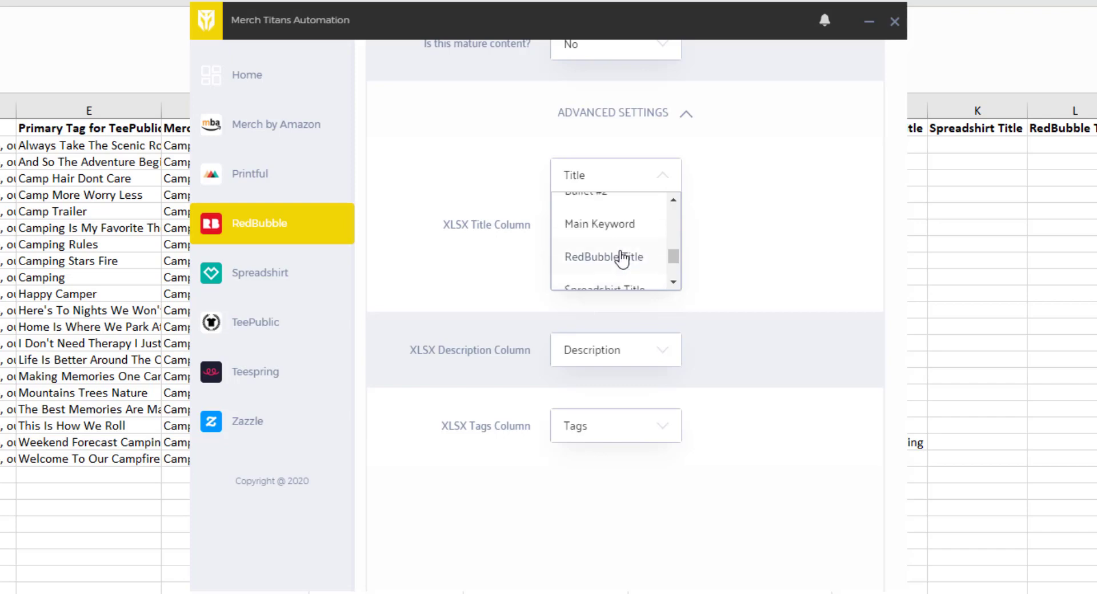
{"action": "scroll", "coordinate": [597, 268], "scroll_direction": "up", "scroll_amount": 2}
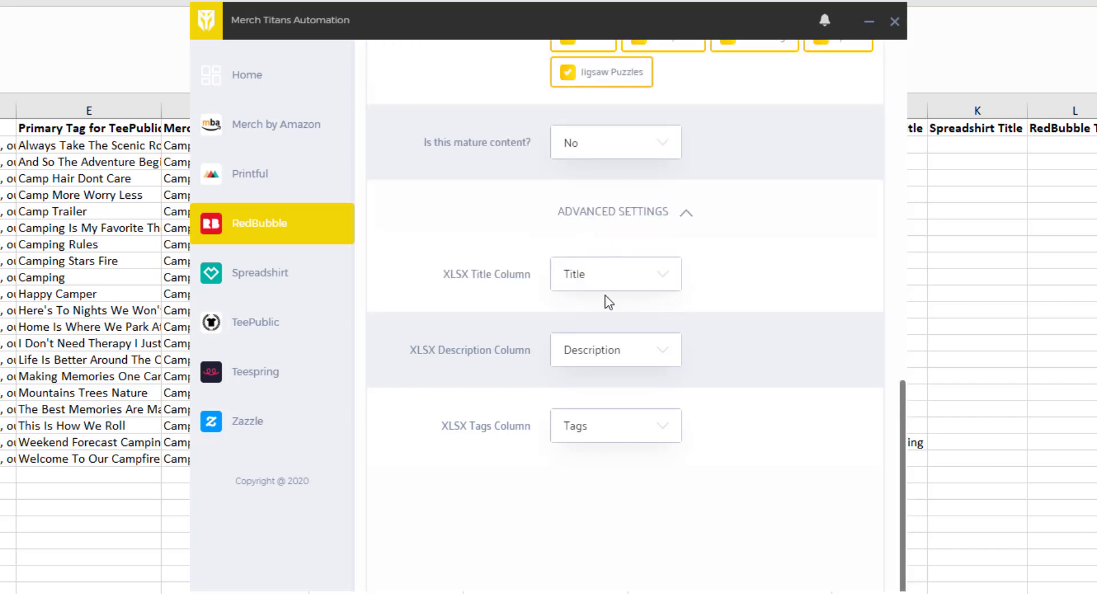
{"action": "left_click", "coordinate": [619, 283]}
{"action": "left_click", "coordinate": [610, 360]}
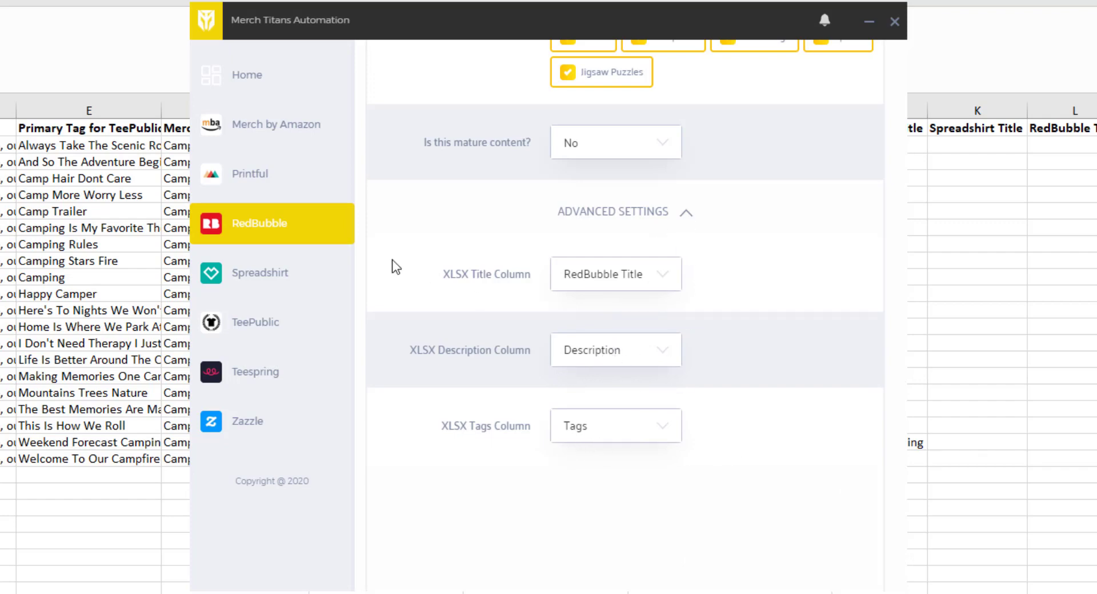
{"action": "scroll", "coordinate": [752, 274], "scroll_direction": "up", "scroll_amount": 3}
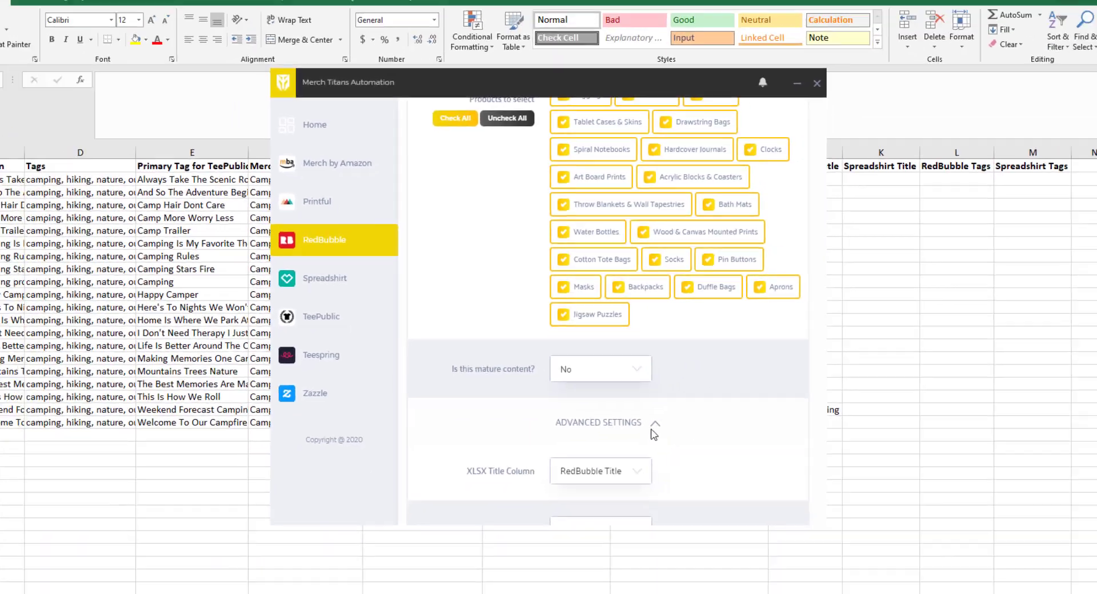
{"action": "left_click", "coordinate": [687, 460]}
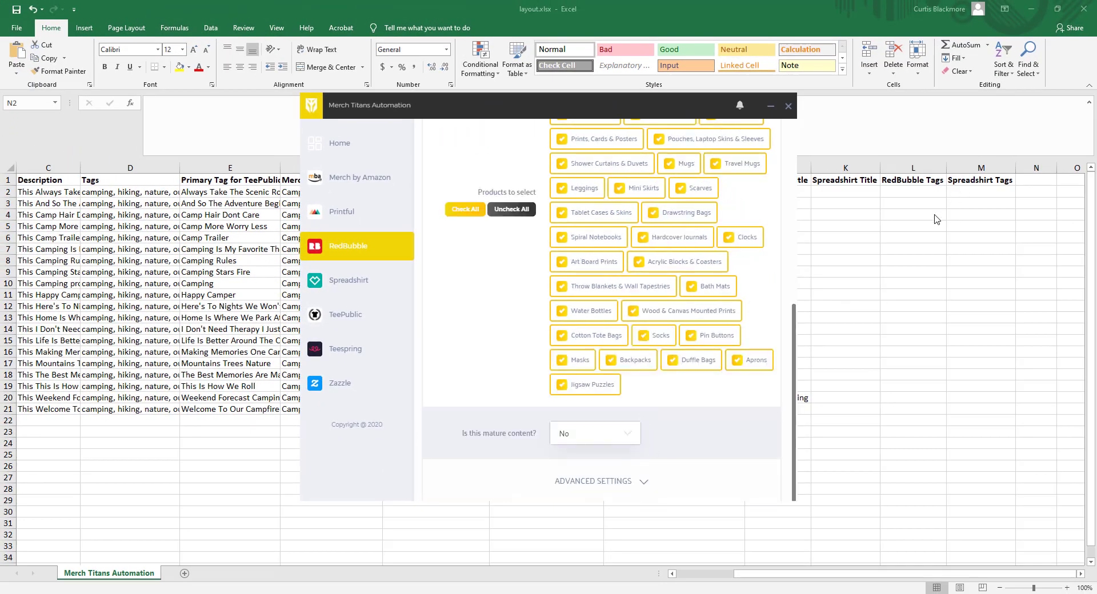
Step: Switch to the layout.xlsx workbook in Excel and look over the empty cells under the RedBubble and Spreadshirt title and tag headers
{"action": "key", "text": "alt+Tab"}
{"action": "left_click_drag", "start_coordinate": [779, 191], "coordinate": [973, 191]}
{"action": "left_click", "coordinate": [846, 212]}
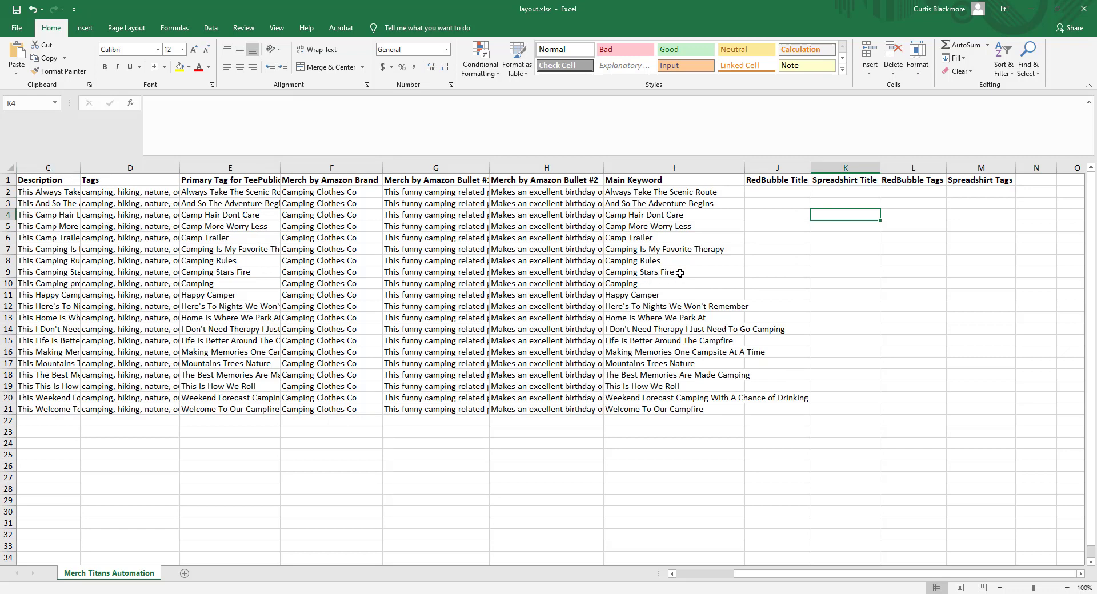
Step: Review the spreadsheet's headers from Primary Tag for TeePublic through Merch by Amazon Brand, Bullet #1 and Bullet #2
{"action": "left_click_drag", "start_coordinate": [799, 583], "coordinate": [737, 575]}
{"action": "left_click", "coordinate": [531, 181]}
{"action": "left_click", "coordinate": [532, 167]}
{"action": "left_click", "coordinate": [533, 196]}
{"action": "left_click", "coordinate": [633, 180]}
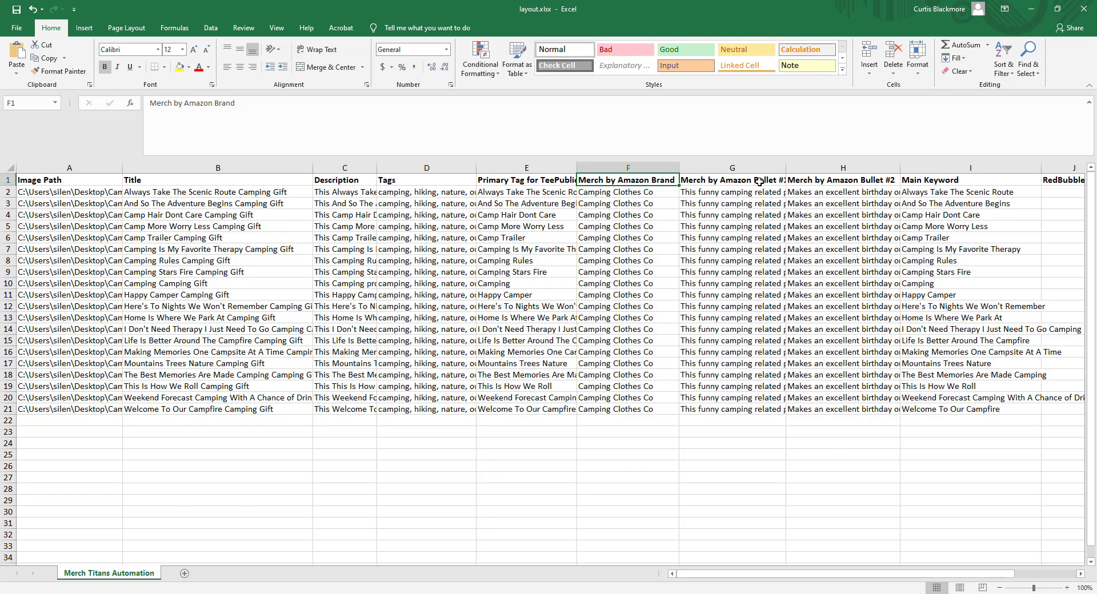
{"action": "left_click", "coordinate": [759, 181]}
{"action": "left_click", "coordinate": [824, 182]}
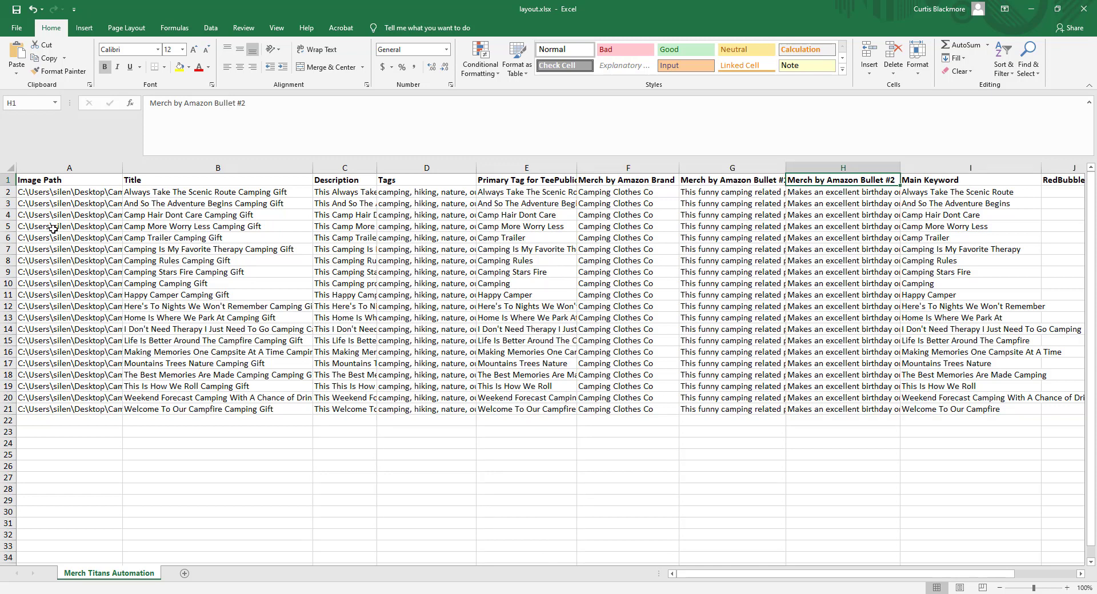
Step: Examine the Image Path column and the full file path in cell A2
{"action": "left_click", "coordinate": [81, 168]}
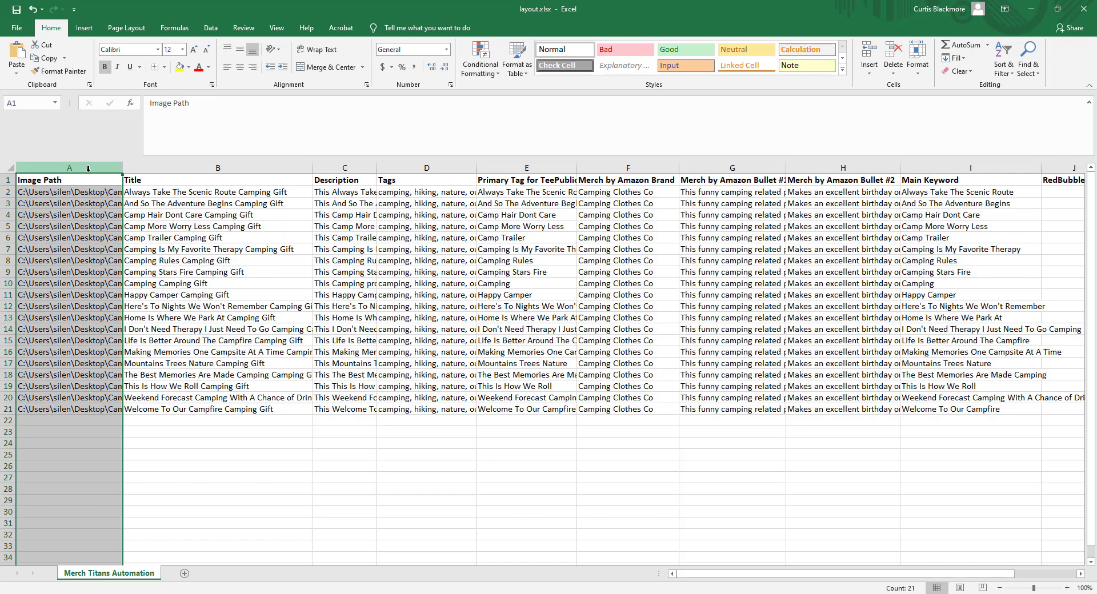
{"action": "left_click", "coordinate": [74, 195]}
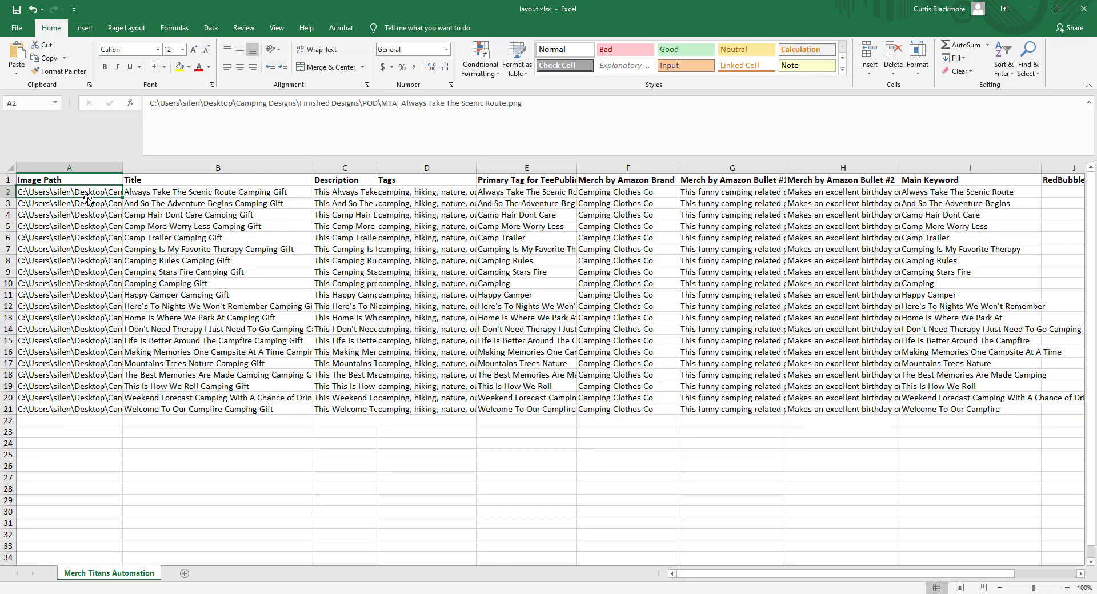
{"action": "left_click", "coordinate": [262, 423]}
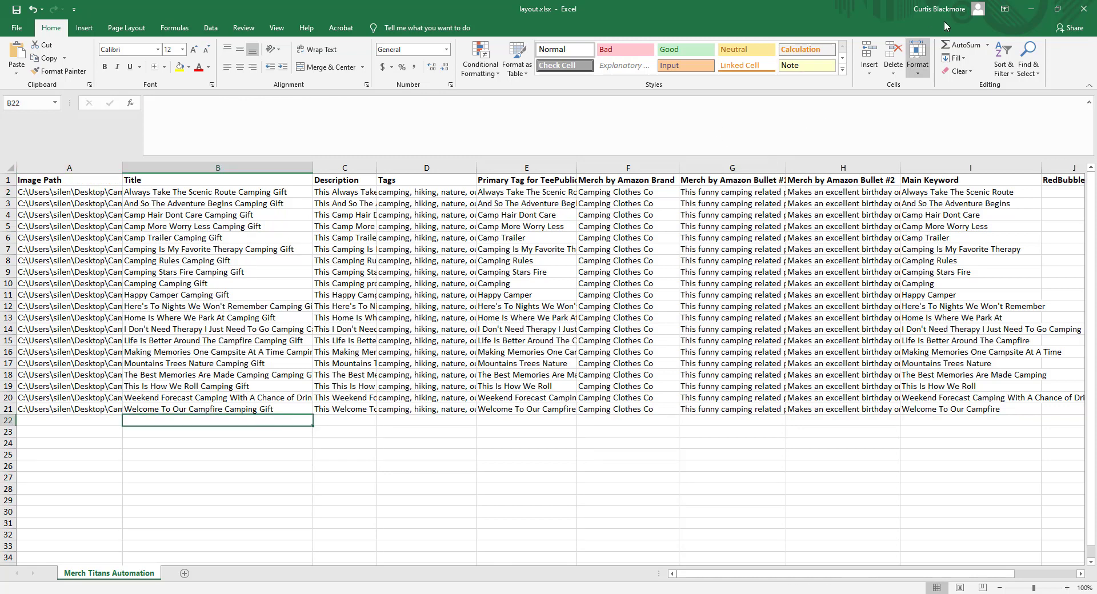
Step: Minimize the workbook and return to the Home page of Merch Titans Automation
{"action": "left_click", "coordinate": [1023, 13]}
{"action": "left_click", "coordinate": [811, 127]}
{"action": "left_click", "coordinate": [770, 98]}
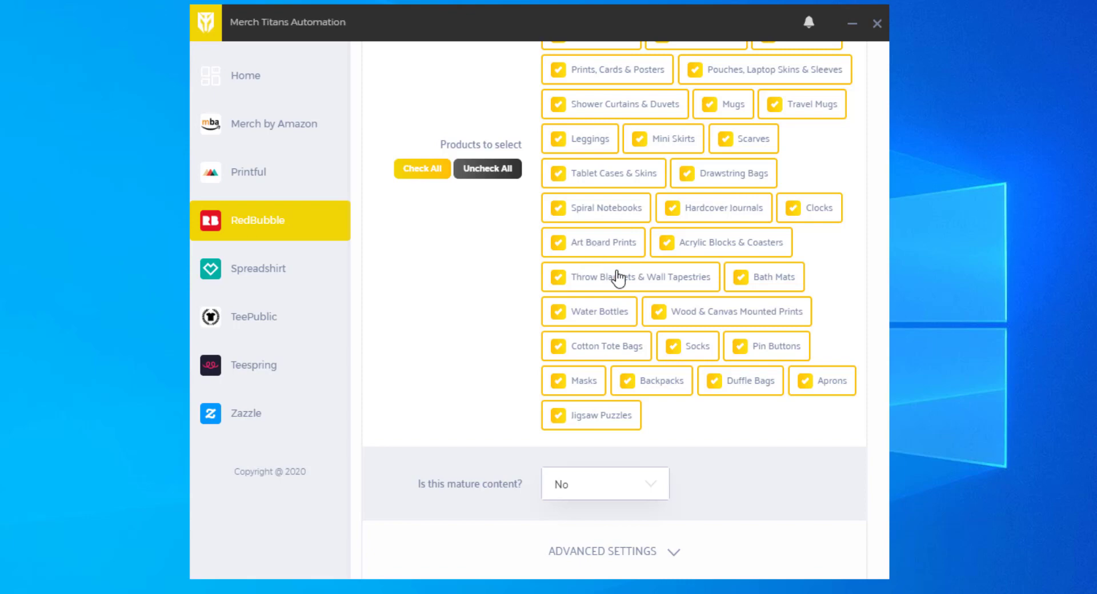
{"action": "scroll", "coordinate": [579, 330], "scroll_direction": "up", "scroll_amount": 2}
{"action": "scroll", "coordinate": [579, 329], "scroll_direction": "up", "scroll_amount": 10}
{"action": "left_click", "coordinate": [272, 76]}
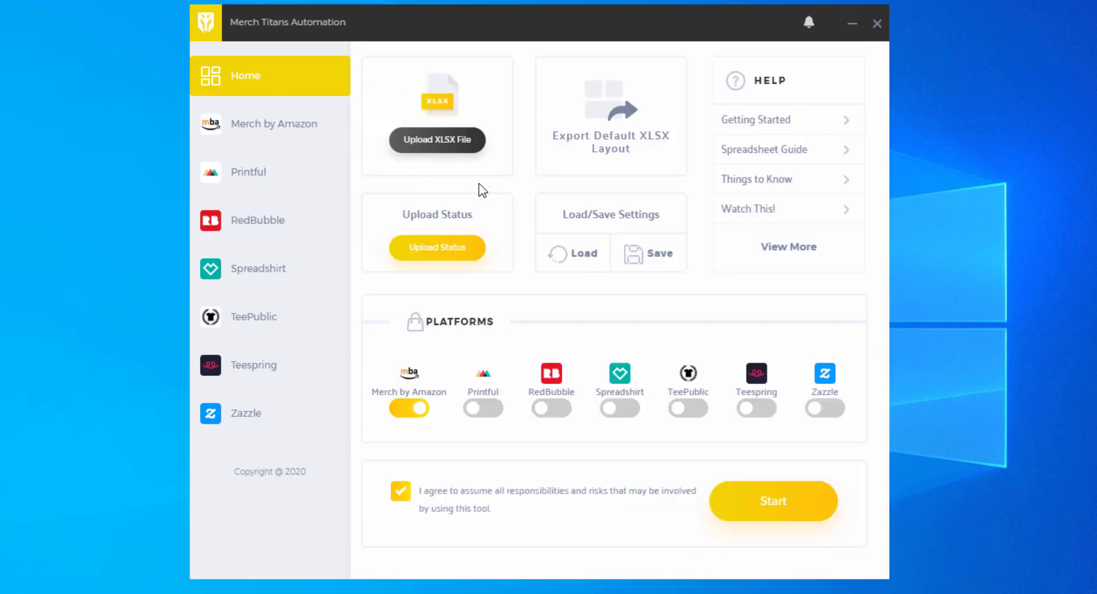